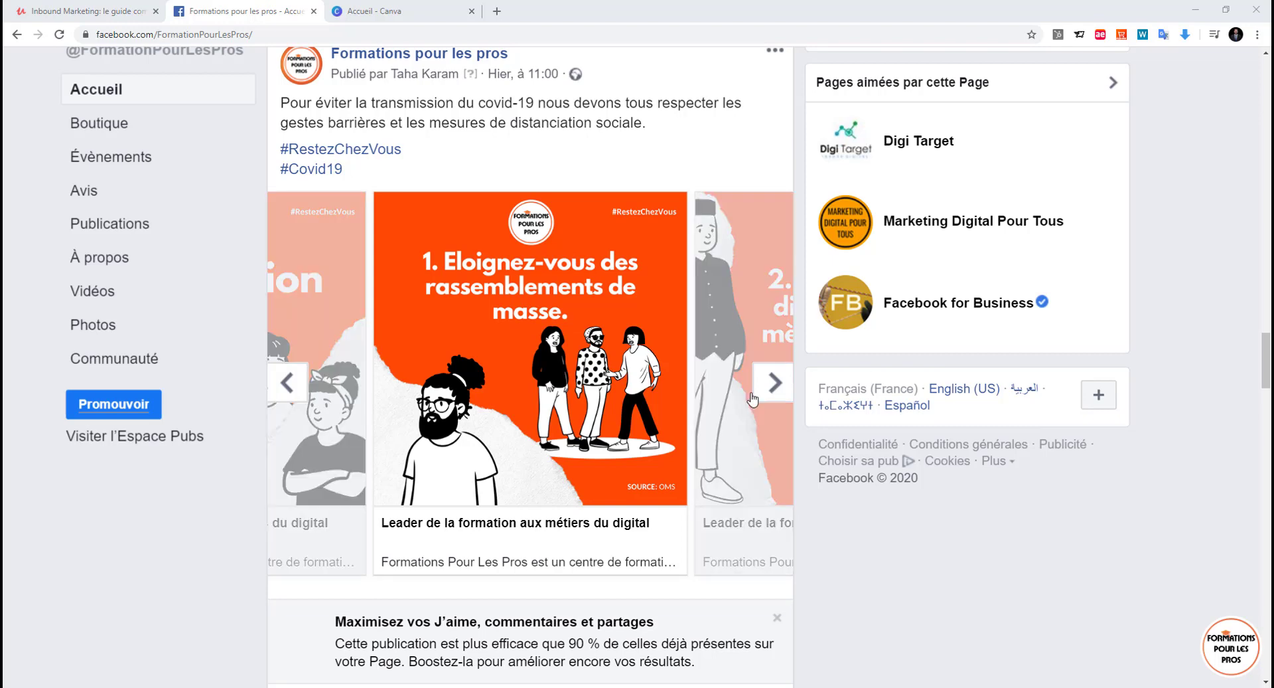
Examine the slides of the social distancing carousel in the Formations pour les pros Facebook post
{"action": "left_click", "coordinate": [286, 383]}
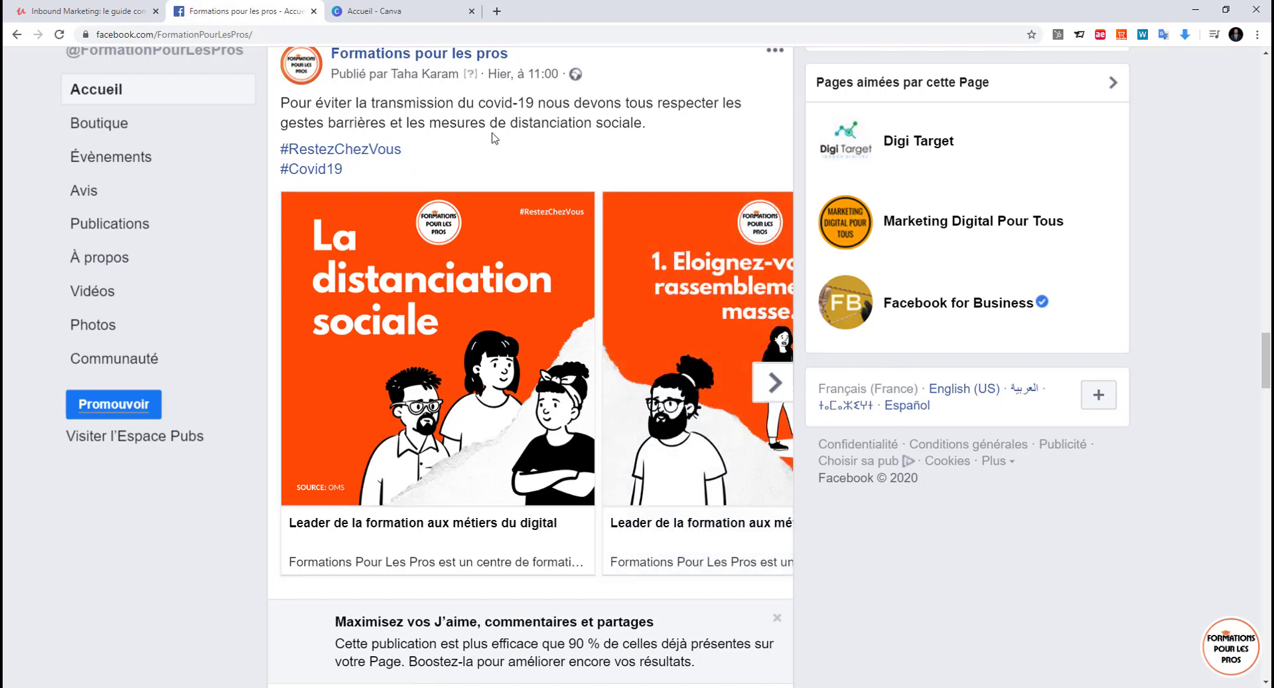
{"action": "left_click", "coordinate": [774, 391]}
{"action": "left_click", "coordinate": [774, 384]}
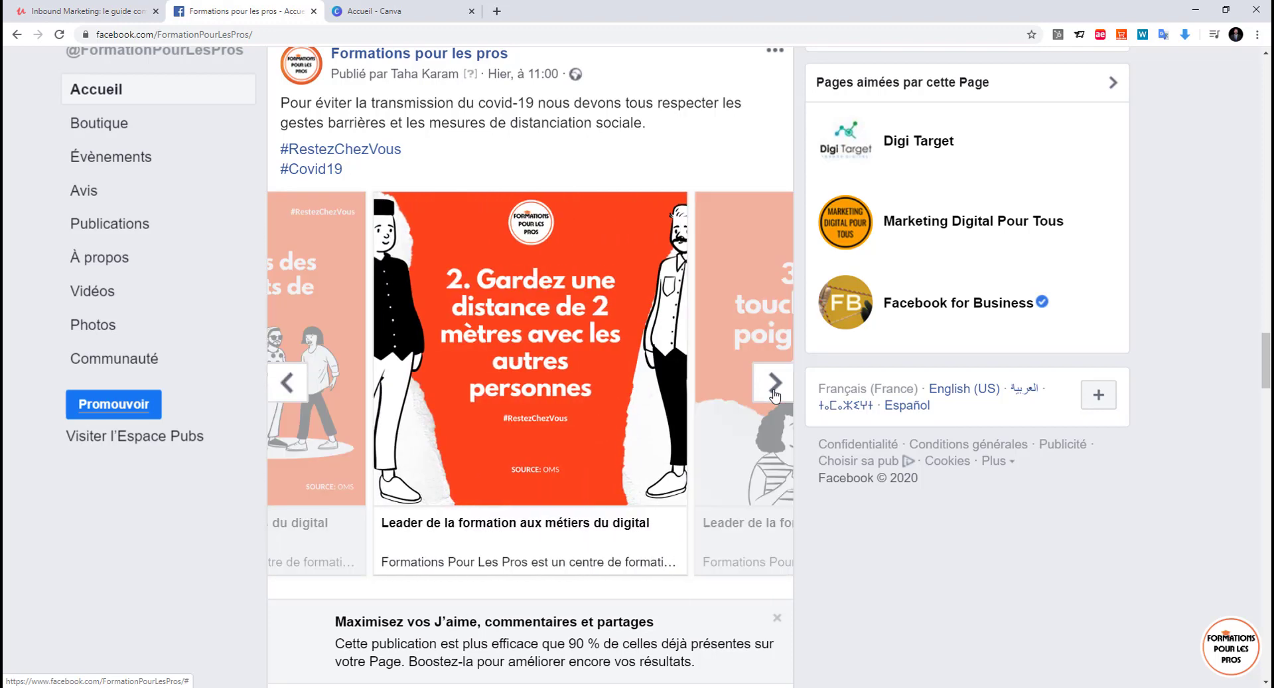
{"action": "left_click", "coordinate": [774, 384]}
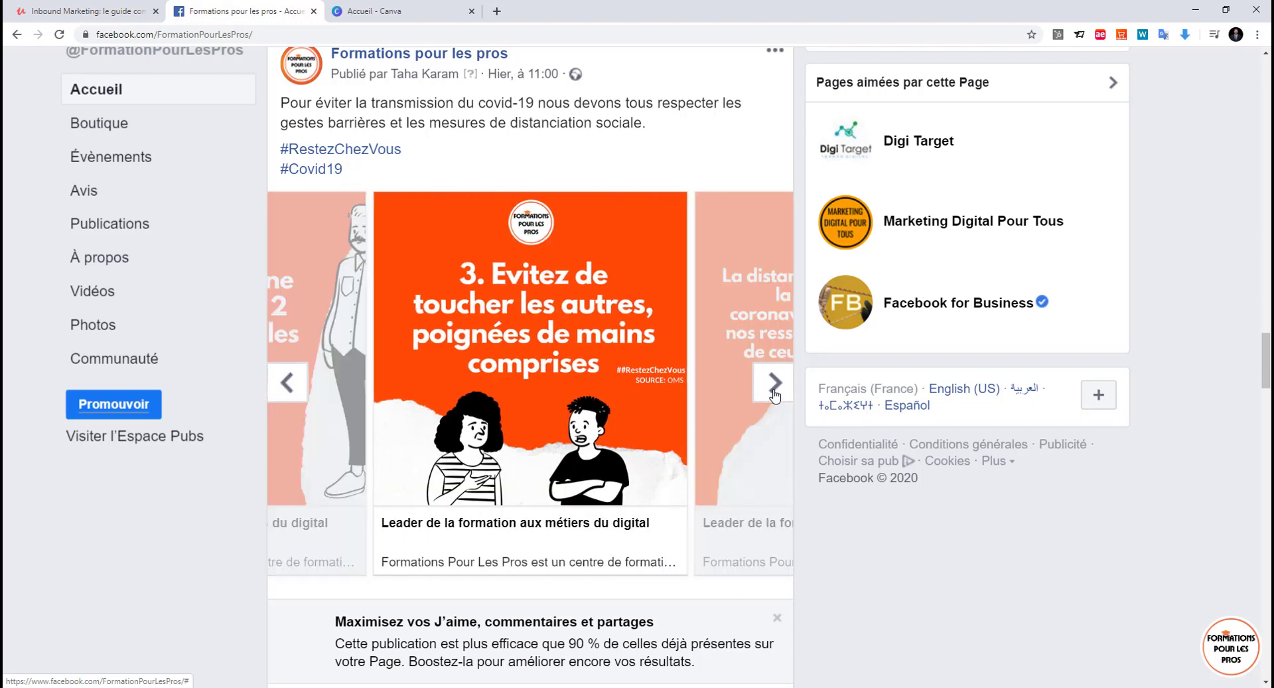
{"action": "left_click", "coordinate": [774, 392]}
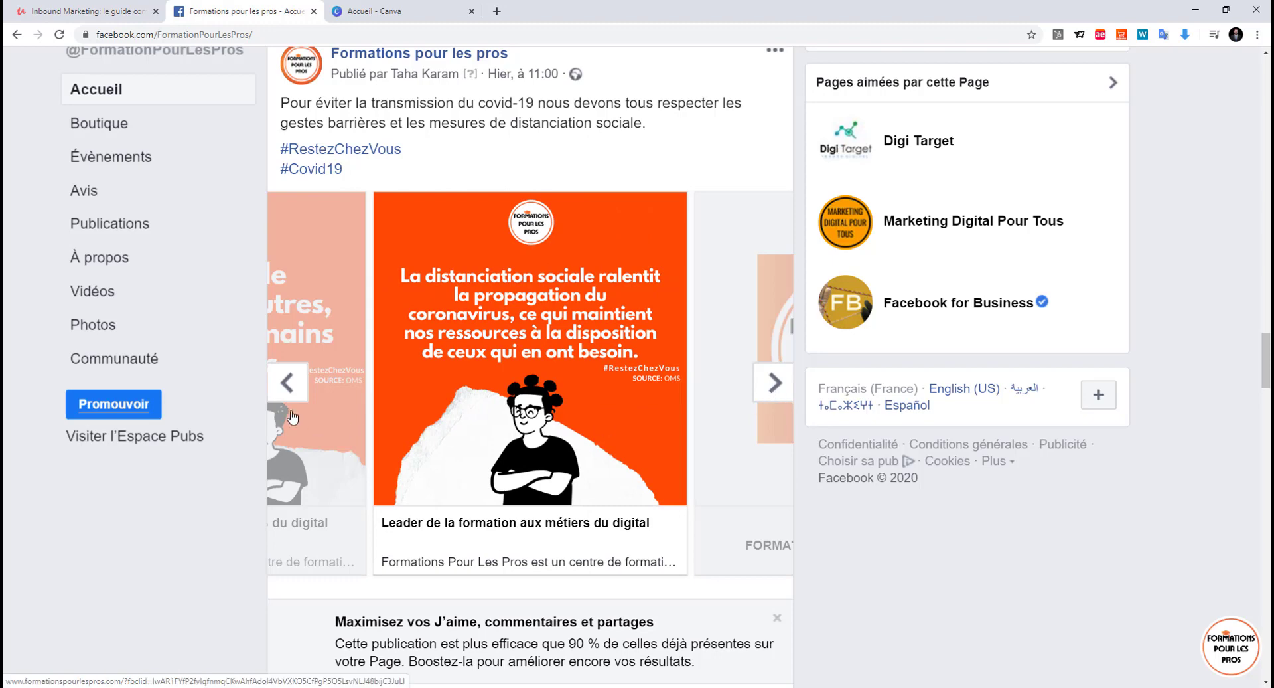
{"action": "left_click", "coordinate": [287, 380]}
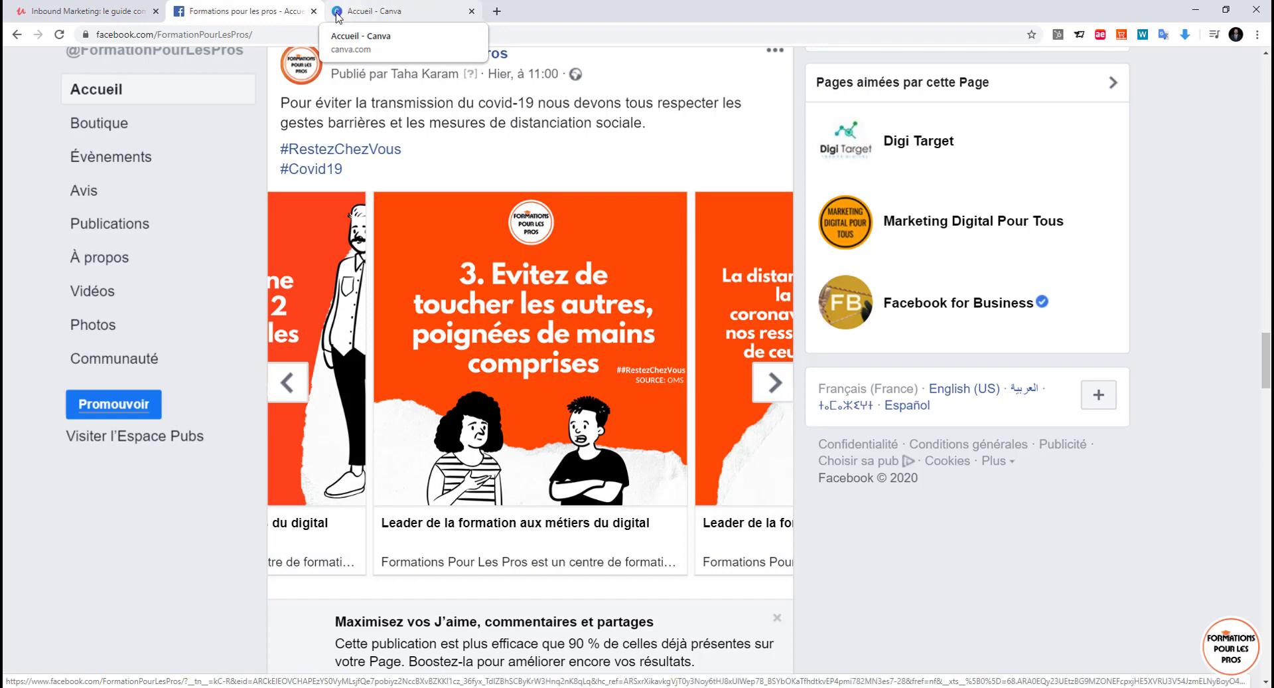
Switch to Canva and create a new blank Instagram post design (Publication Instagram)
{"action": "left_click", "coordinate": [400, 13]}
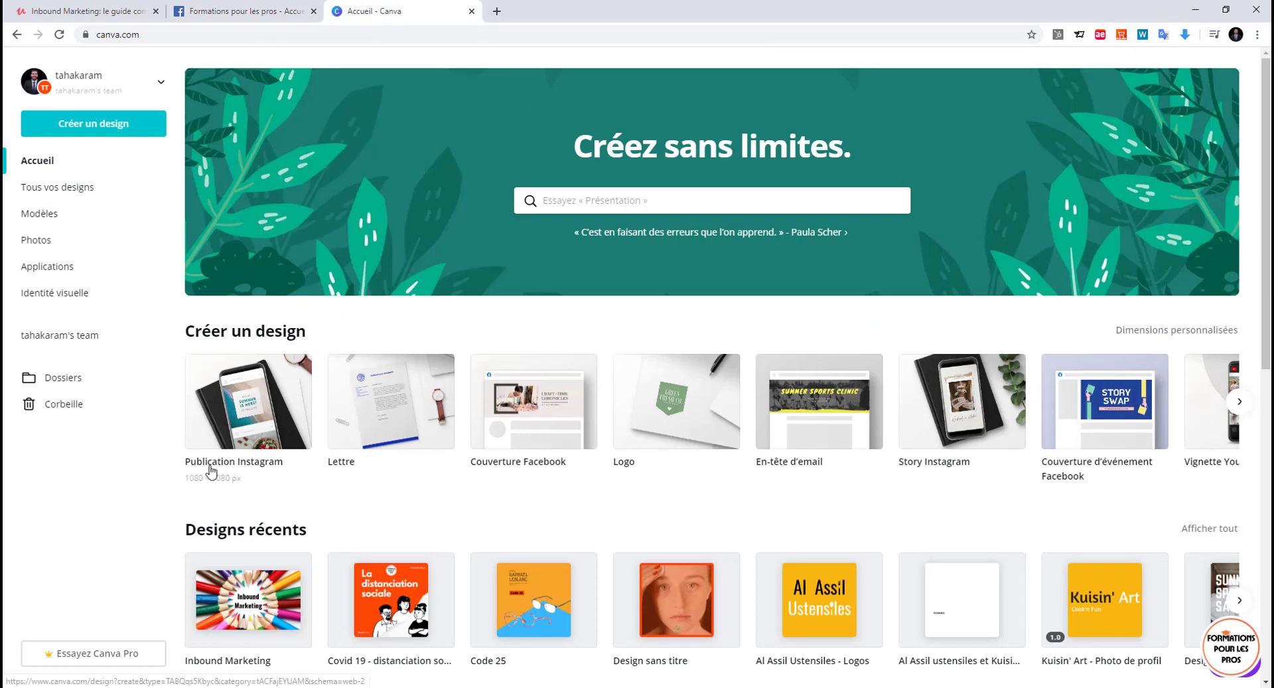
{"action": "left_click", "coordinate": [268, 408]}
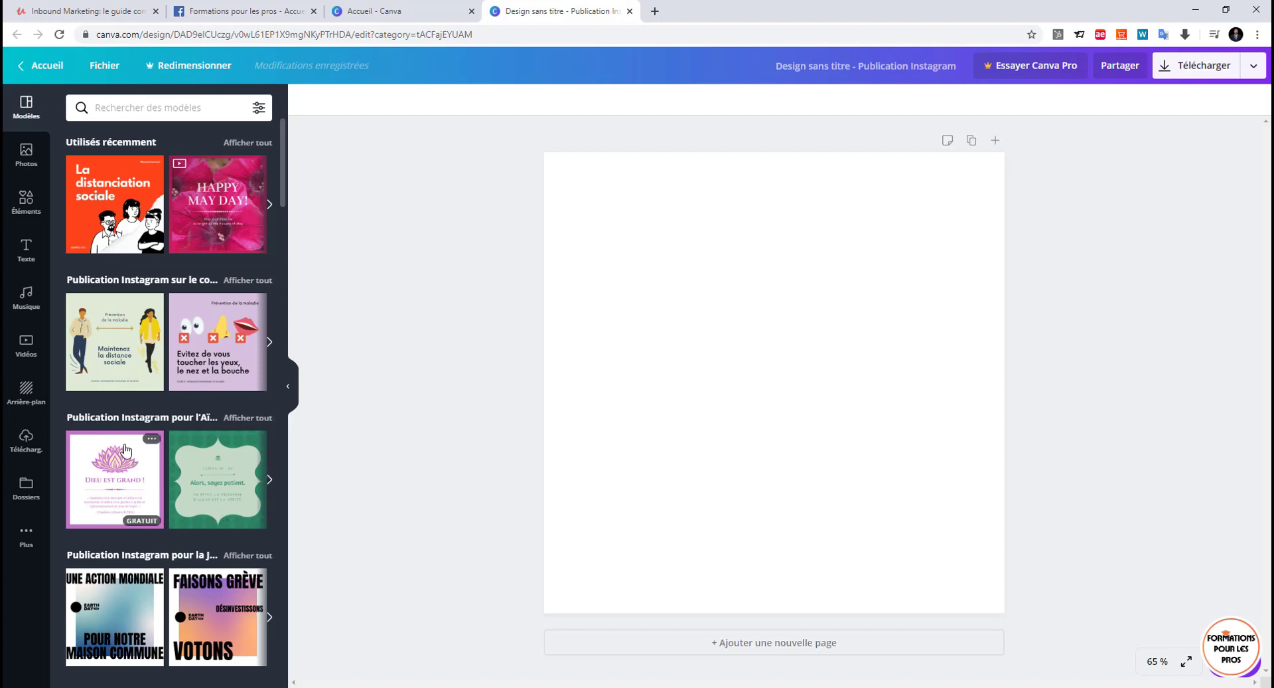
Browse all the COVID-19 Instagram post templates and open the "Gérer le stress du COVID-19" template set
{"action": "scroll", "coordinate": [198, 528], "scroll_direction": "down", "scroll_amount": 2}
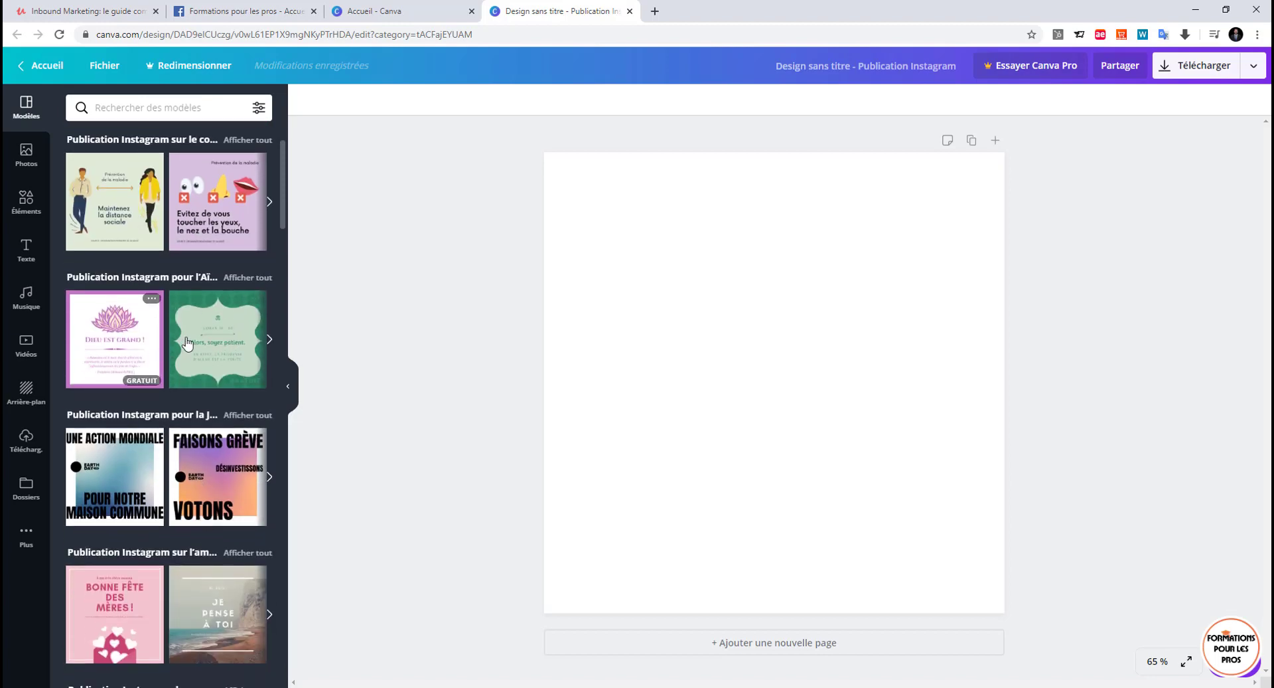
{"action": "scroll", "coordinate": [150, 328], "scroll_direction": "up", "scroll_amount": 2}
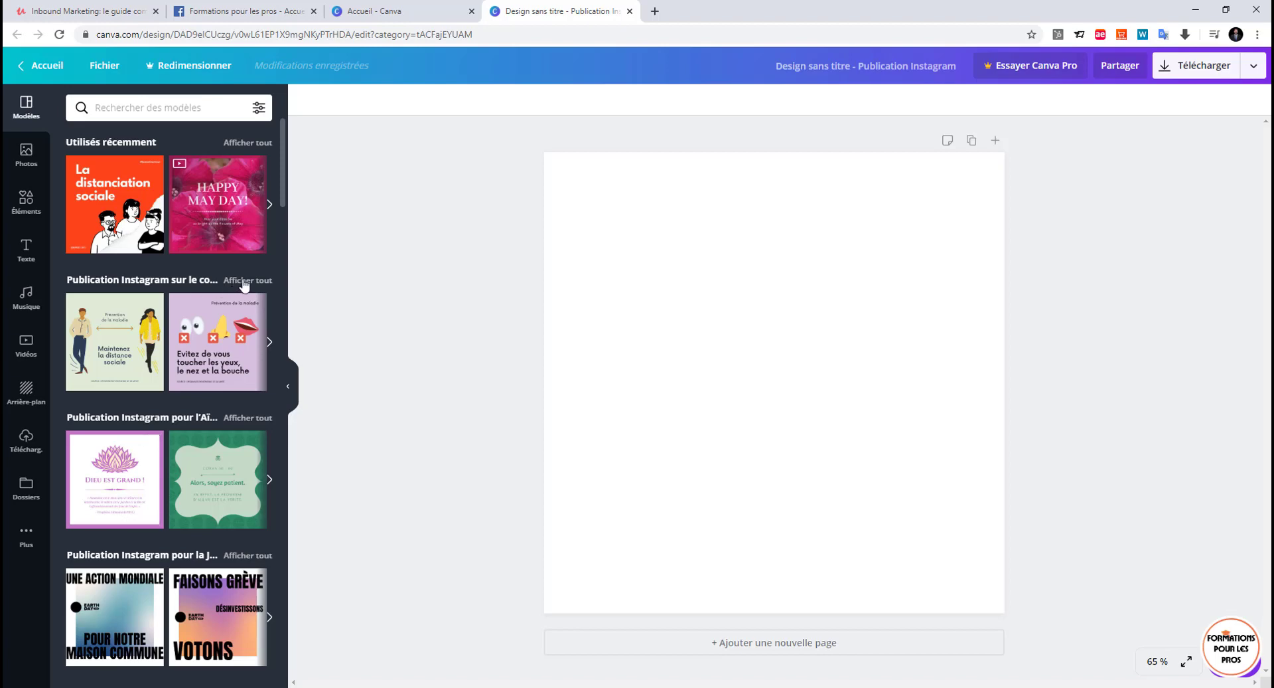
{"action": "left_click", "coordinate": [243, 282]}
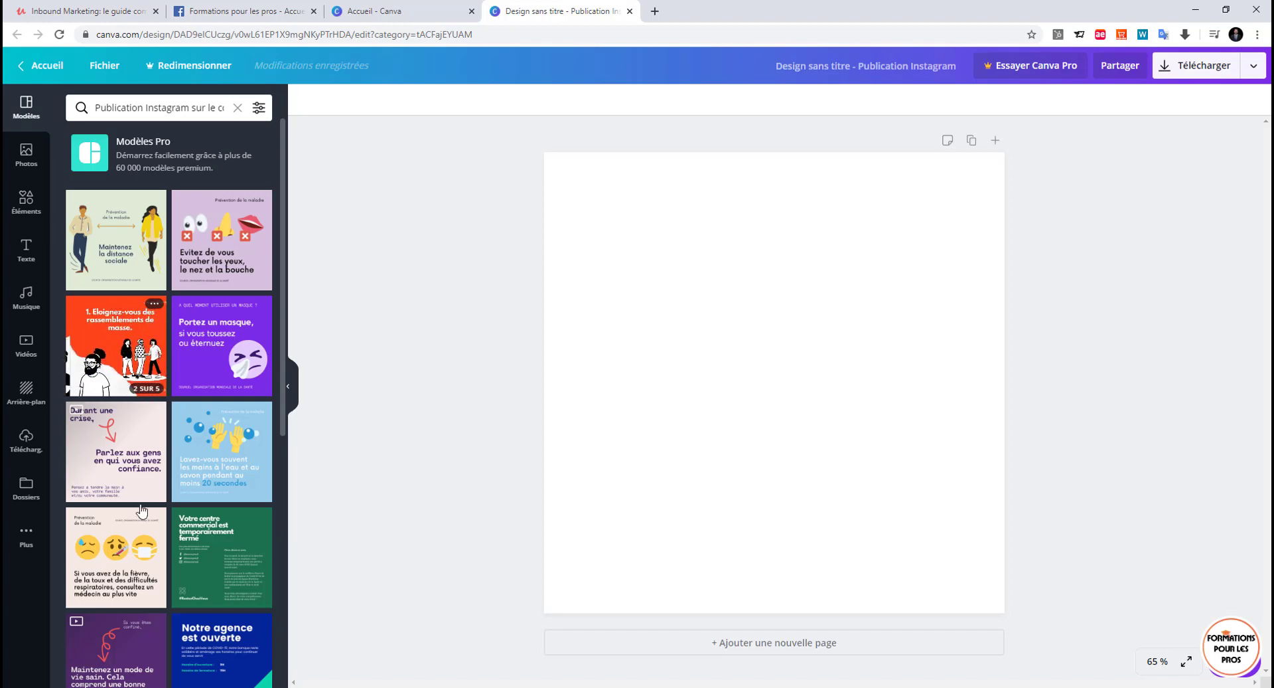
{"action": "scroll", "coordinate": [140, 558], "scroll_direction": "down", "scroll_amount": 4}
{"action": "scroll", "coordinate": [140, 557], "scroll_direction": "down", "scroll_amount": 2}
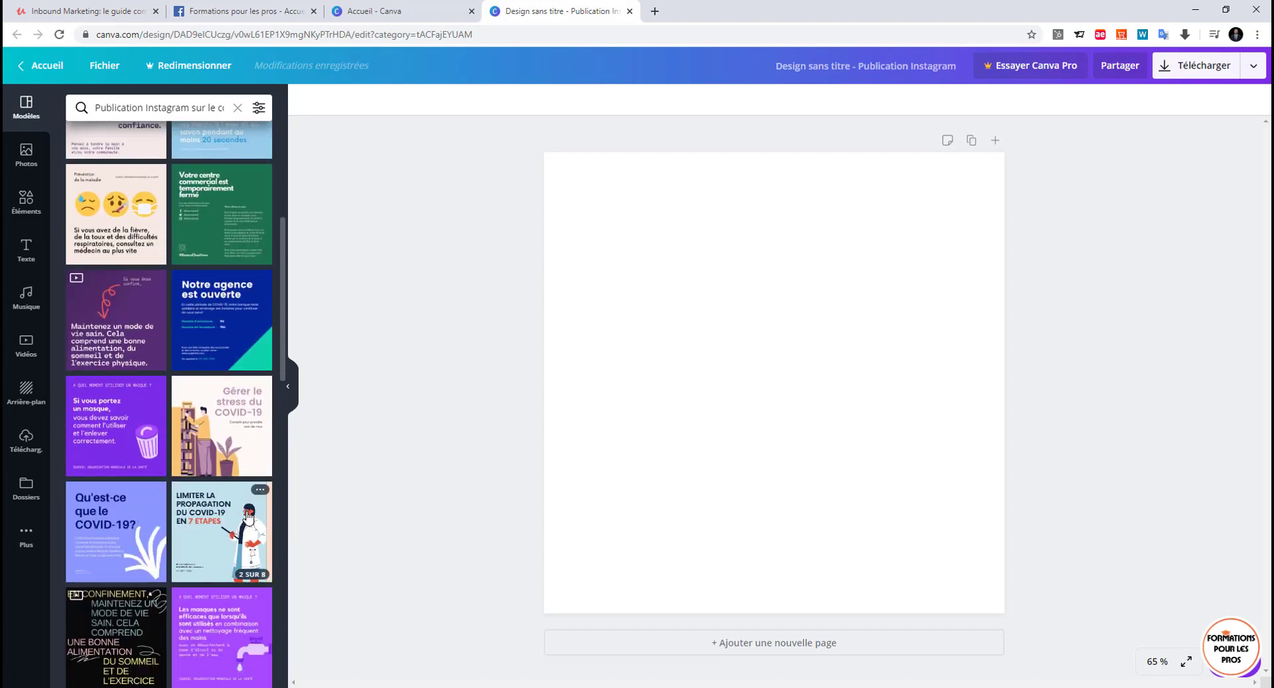
{"action": "scroll", "coordinate": [114, 213], "scroll_direction": "up", "scroll_amount": 3}
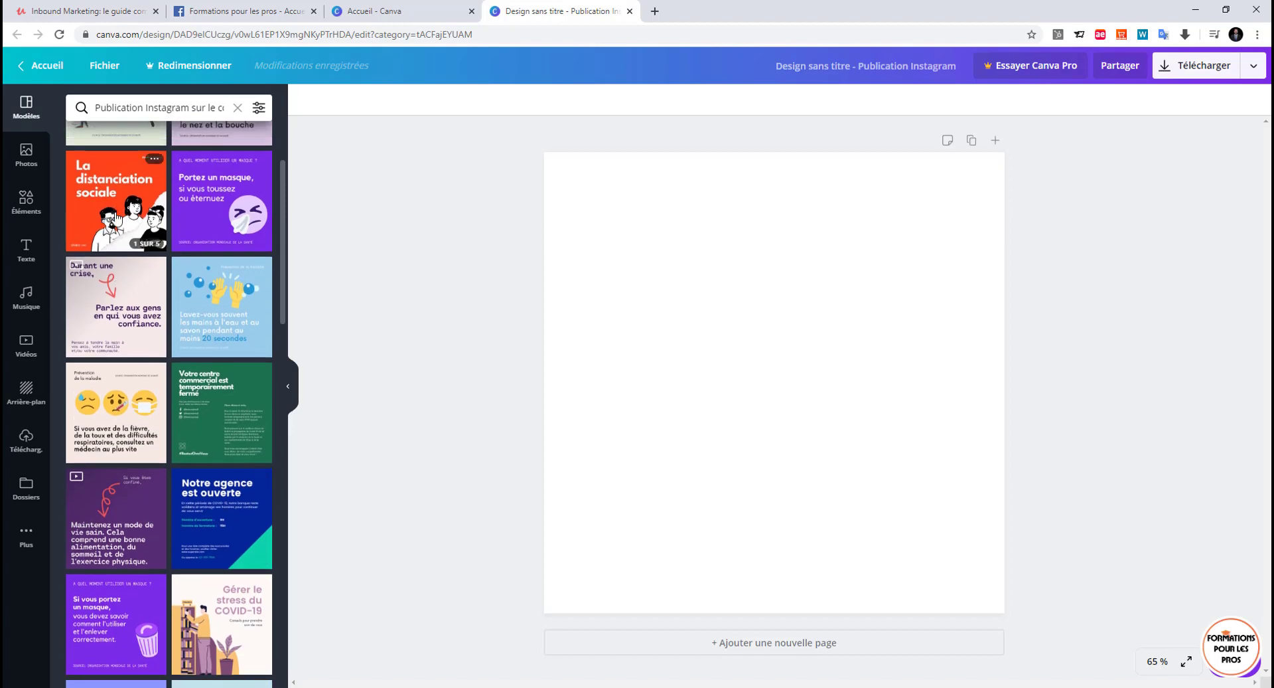
{"action": "scroll", "coordinate": [228, 535], "scroll_direction": "down", "scroll_amount": 2}
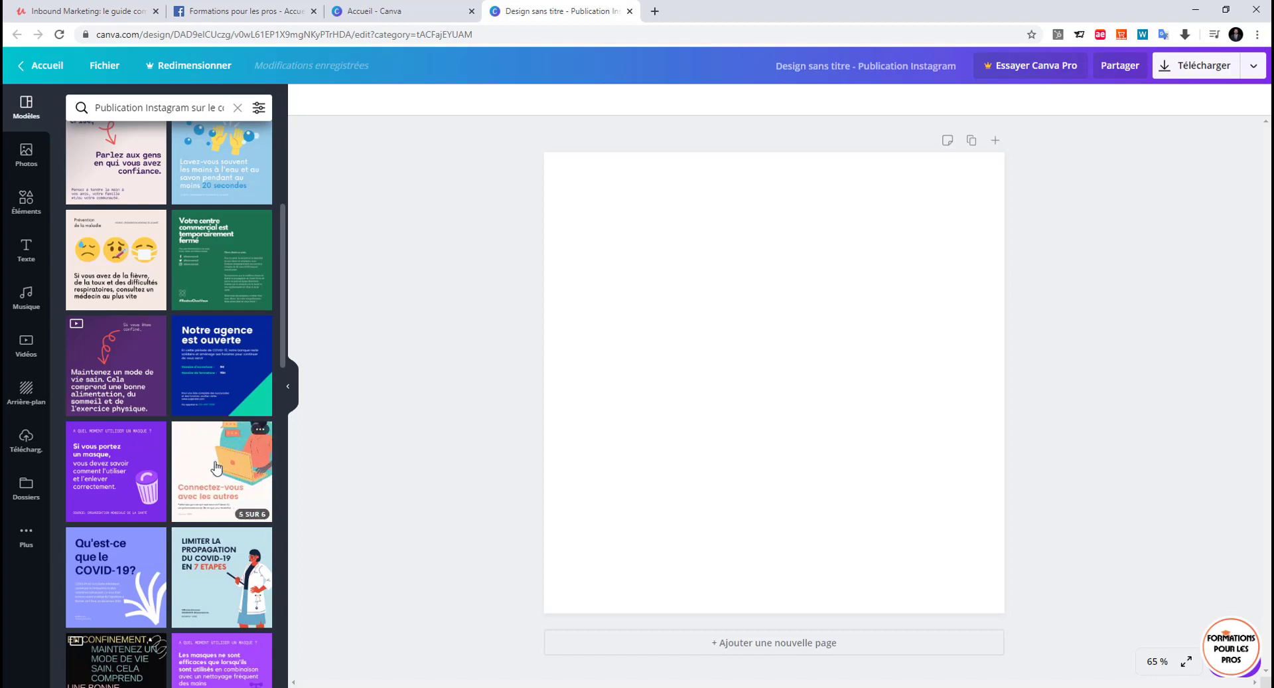
{"action": "scroll", "coordinate": [77, 541], "scroll_direction": "down", "scroll_amount": 2}
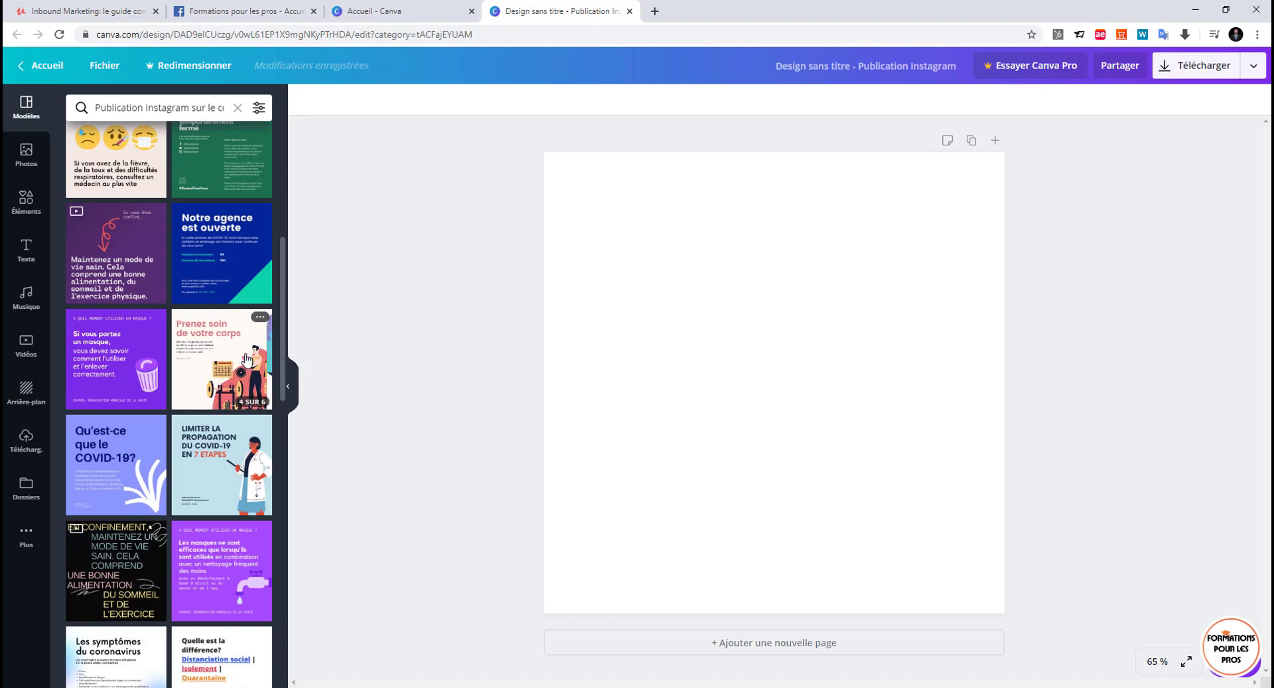
{"action": "left_click", "coordinate": [246, 359]}
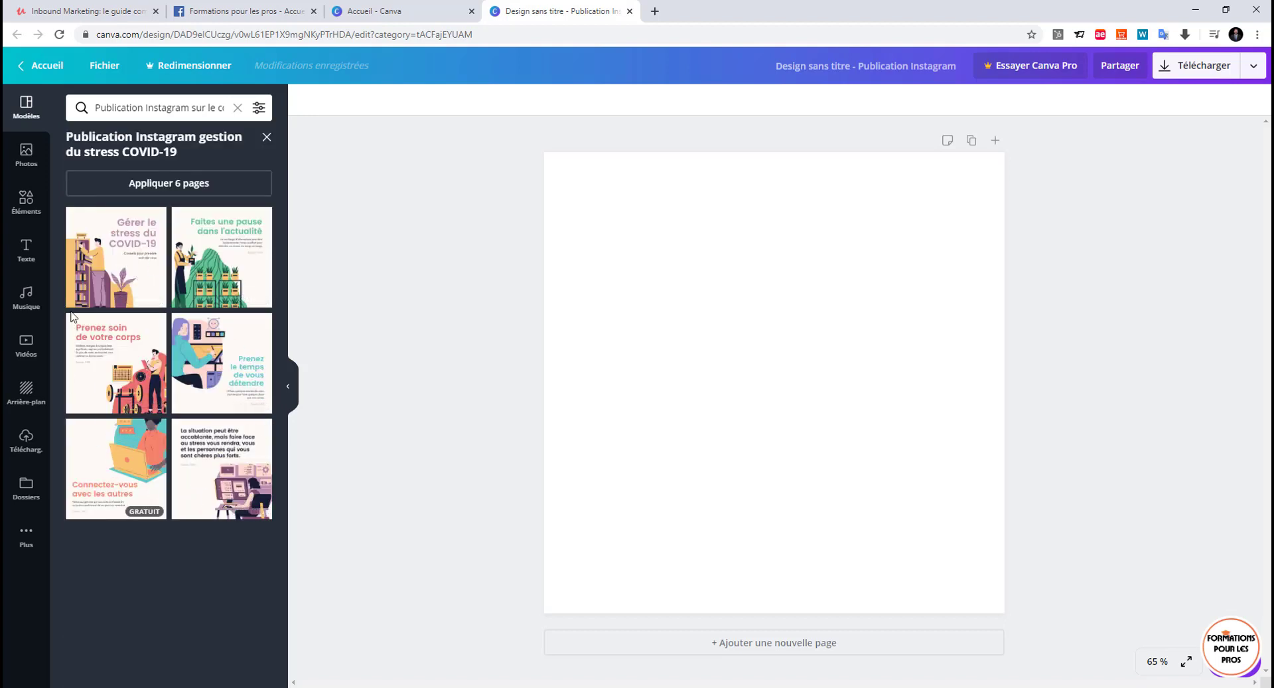
Apply all 6 pages of the "Gérer le stress du COVID-19" set to the design and review them
{"action": "left_click", "coordinate": [112, 263]}
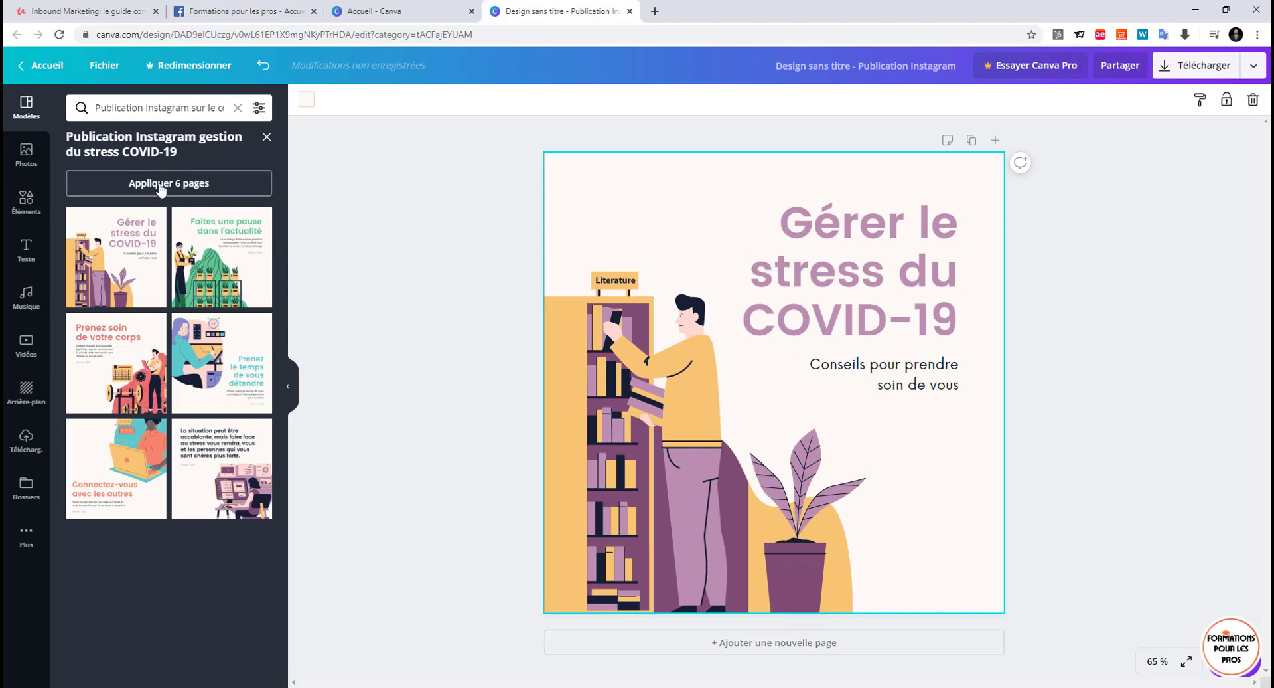
{"action": "left_click", "coordinate": [161, 188]}
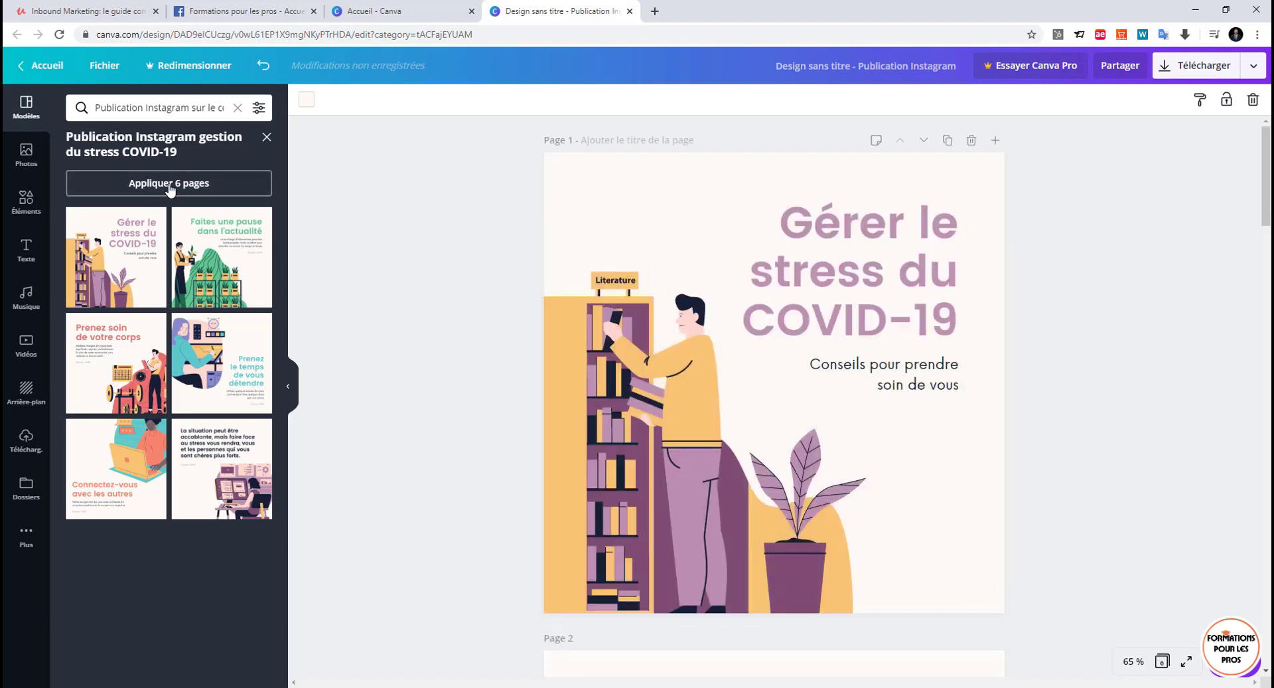
{"action": "scroll", "coordinate": [496, 461], "scroll_direction": "down", "scroll_amount": 10}
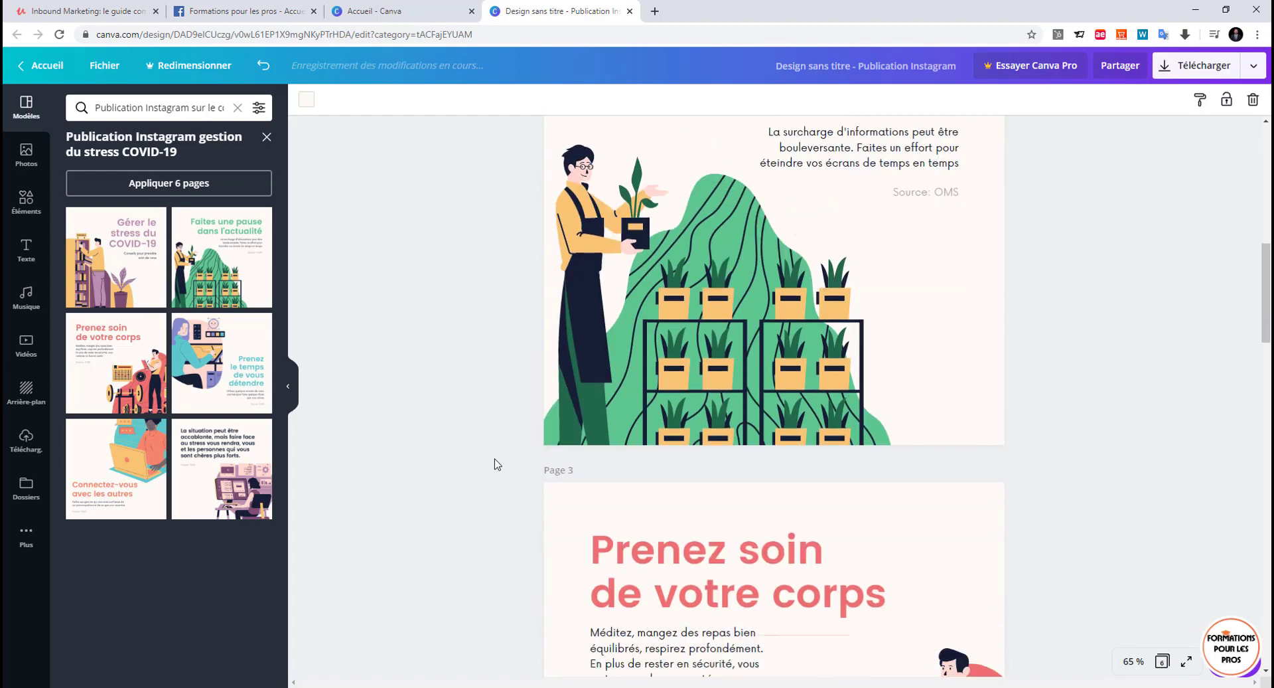
{"action": "scroll", "coordinate": [495, 462], "scroll_direction": "down", "scroll_amount": 20}
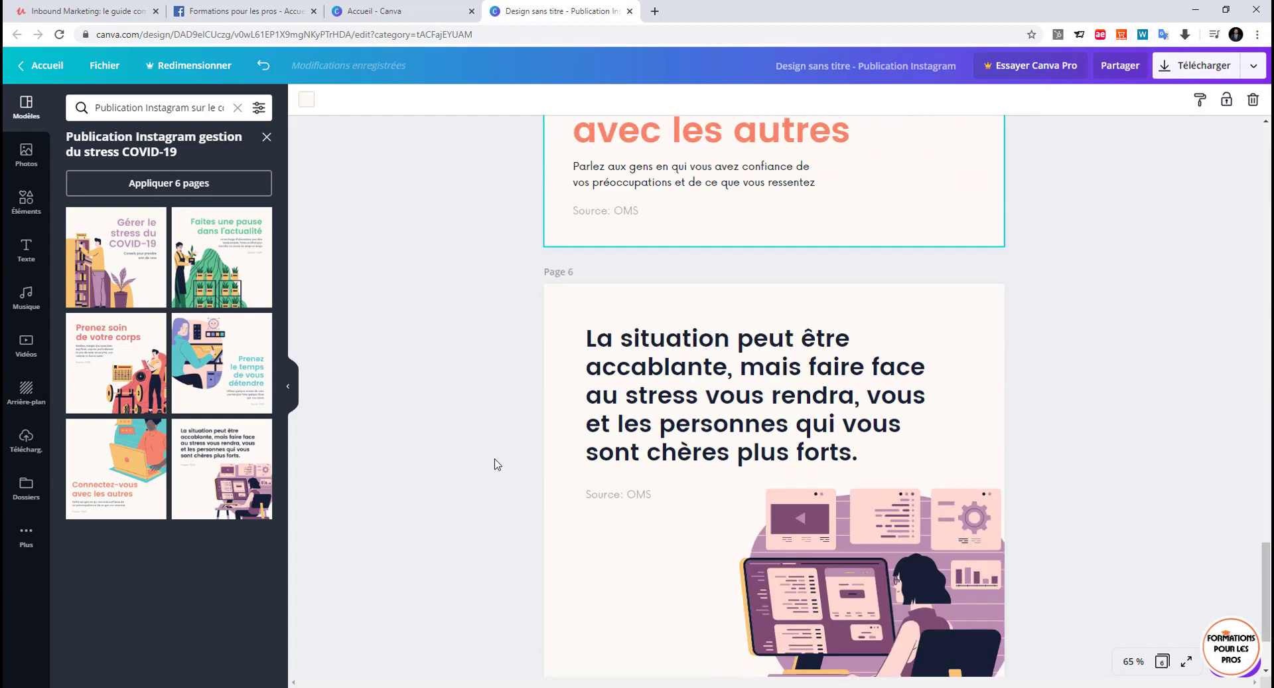
{"action": "scroll", "coordinate": [495, 464], "scroll_direction": "down", "scroll_amount": 3}
{"action": "scroll", "coordinate": [495, 463], "scroll_direction": "up", "scroll_amount": 20}
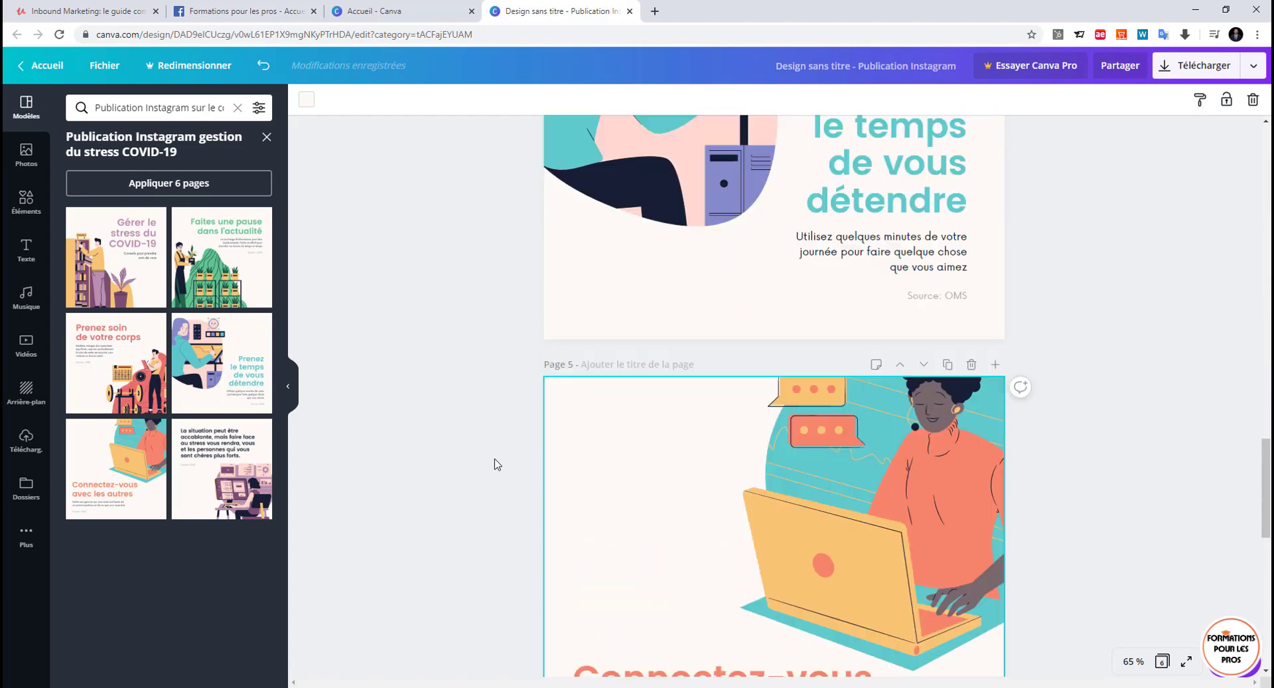
{"action": "scroll", "coordinate": [495, 463], "scroll_direction": "up", "scroll_amount": 8}
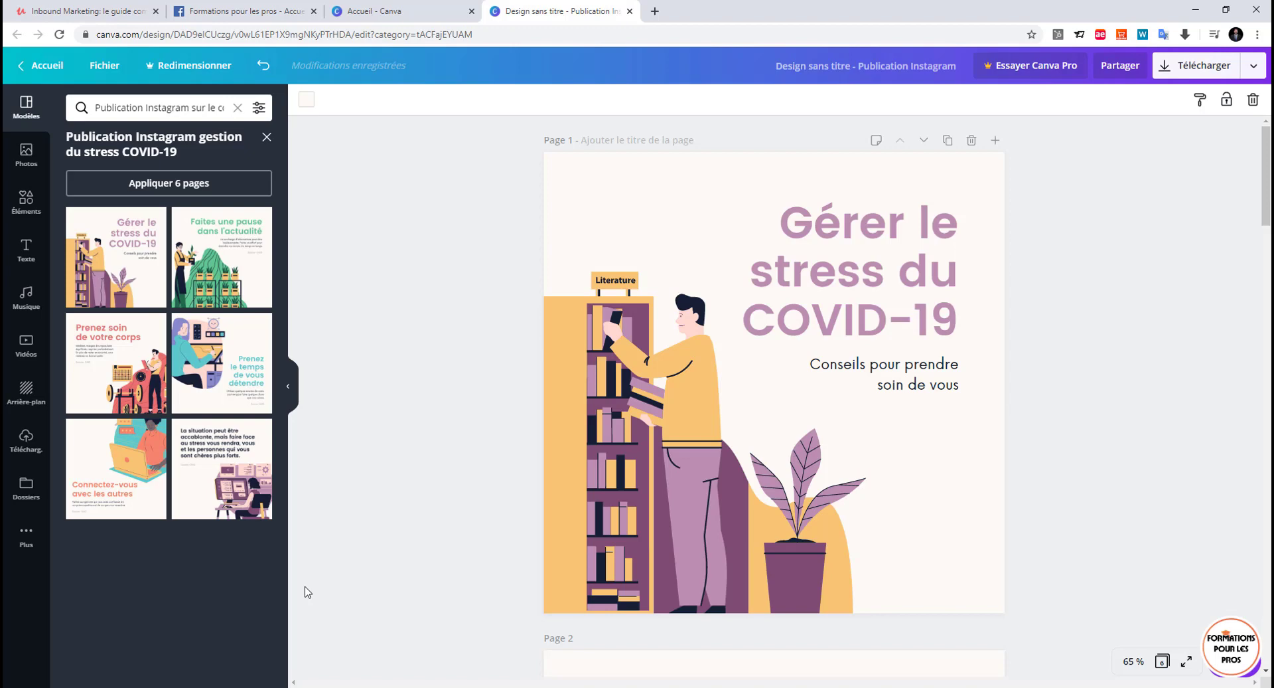
Add the uploaded Formations Pour Les Pros logo to page 1 and shrink it to a small badge beside the plant
{"action": "left_click", "coordinate": [24, 443]}
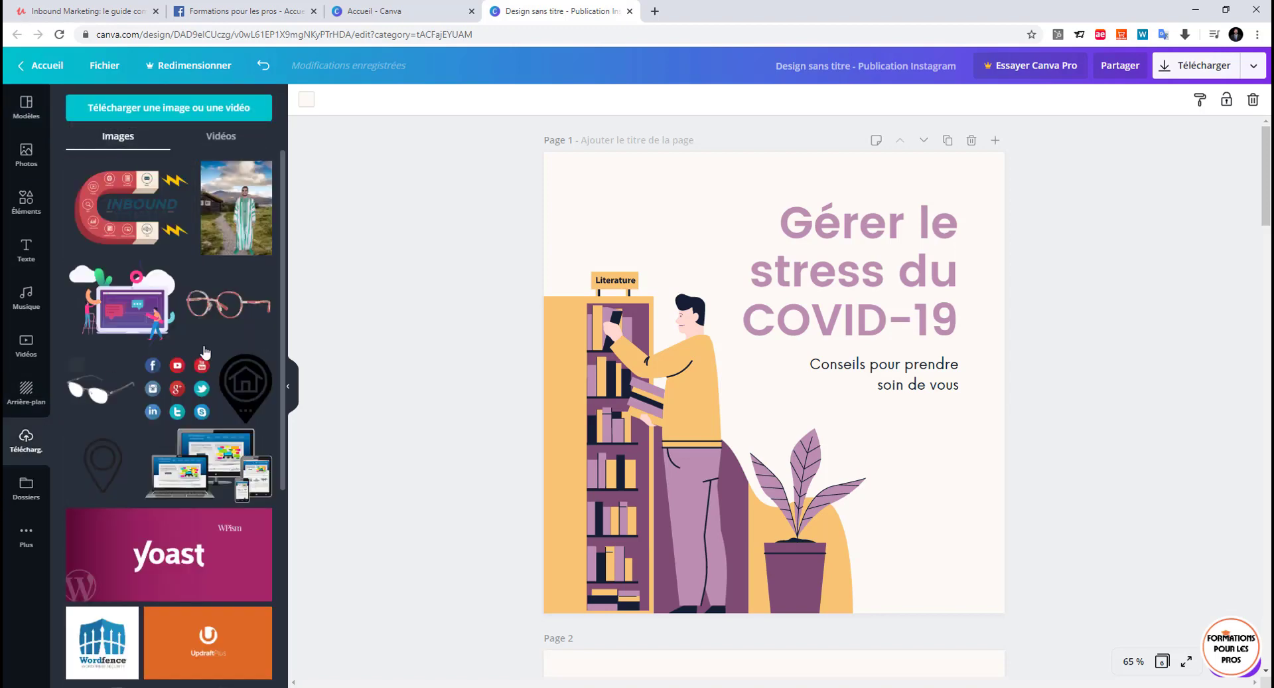
{"action": "scroll", "coordinate": [223, 521], "scroll_direction": "down", "scroll_amount": 3}
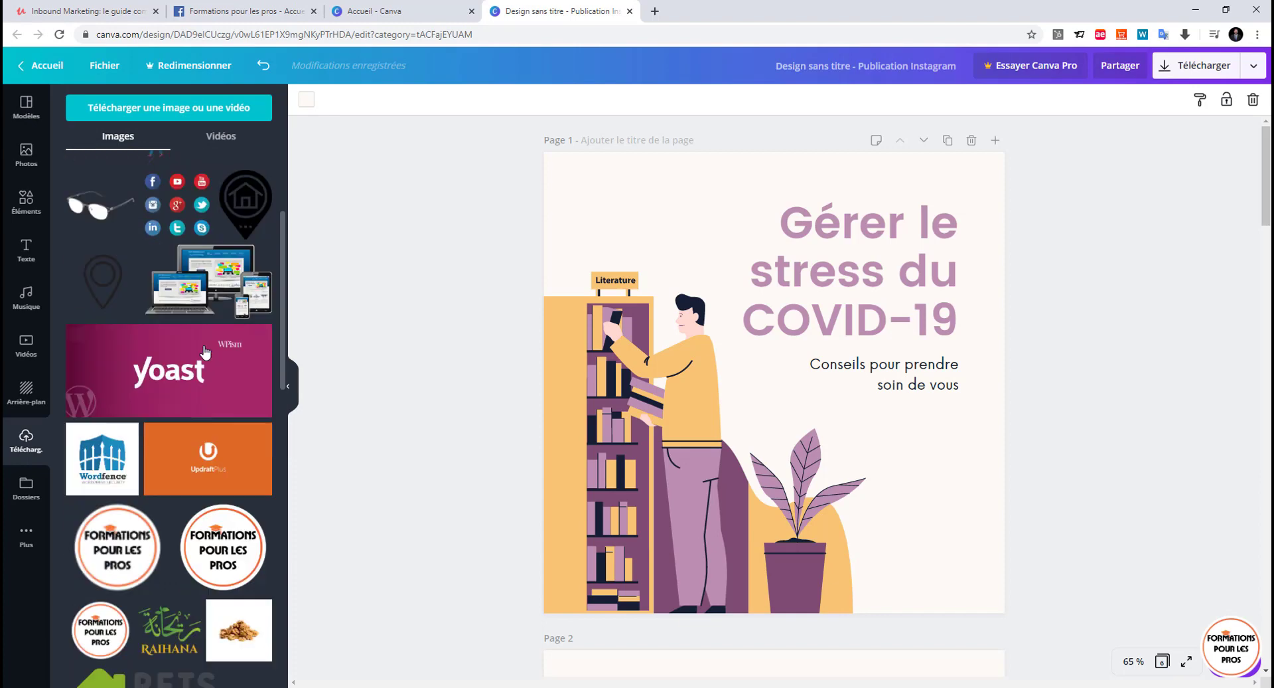
{"action": "left_click", "coordinate": [219, 556]}
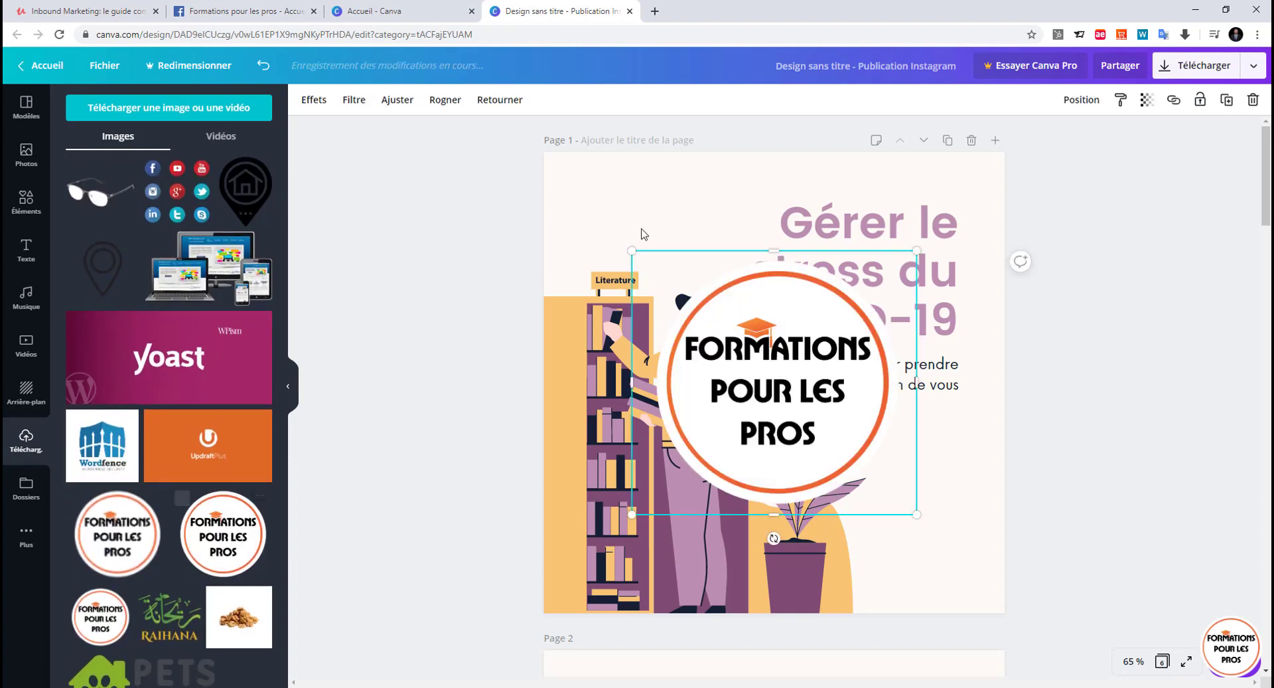
{"action": "left_click_drag", "start_coordinate": [699, 321], "coordinate": [815, 419]}
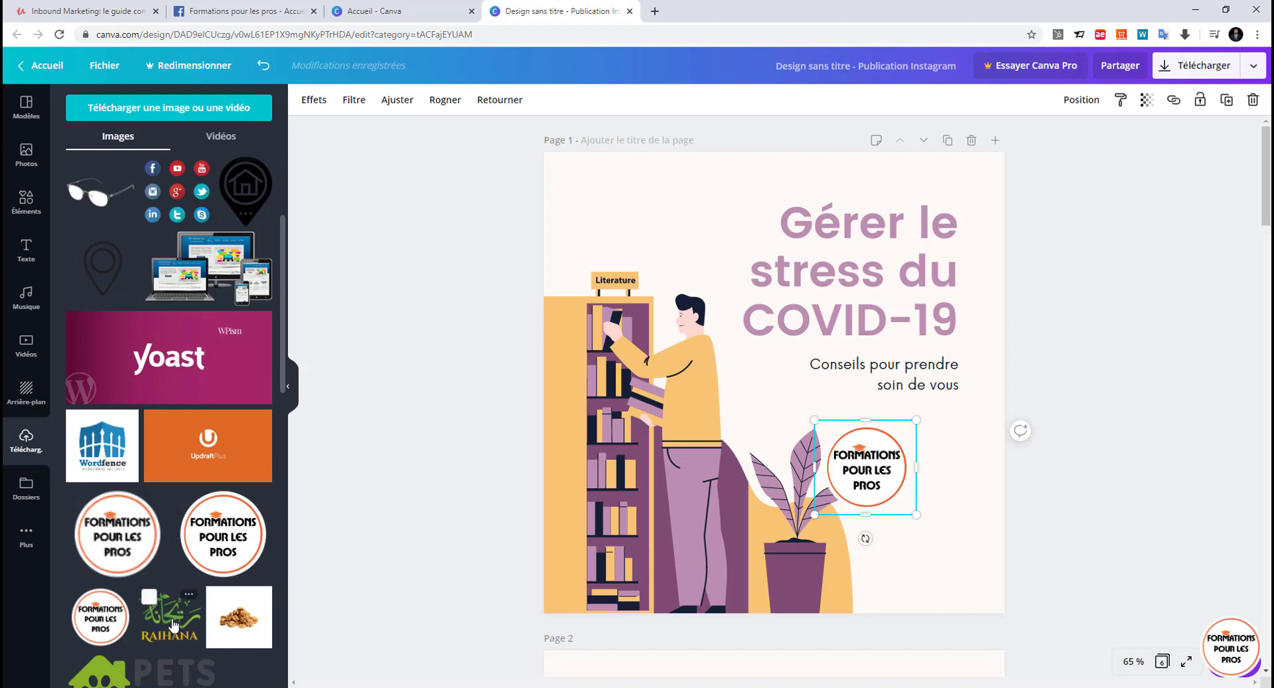
{"action": "scroll", "coordinate": [159, 614], "scroll_direction": "down", "scroll_amount": 1}
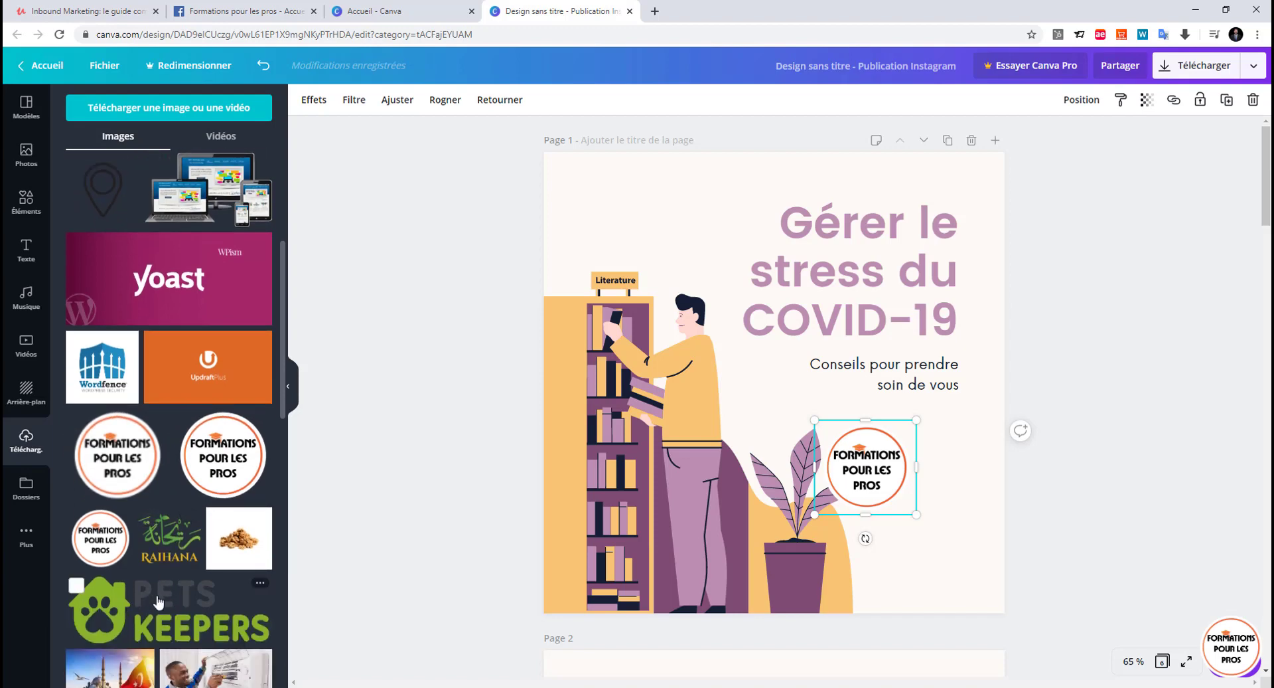
{"action": "scroll", "coordinate": [158, 602], "scroll_direction": "up", "scroll_amount": 4}
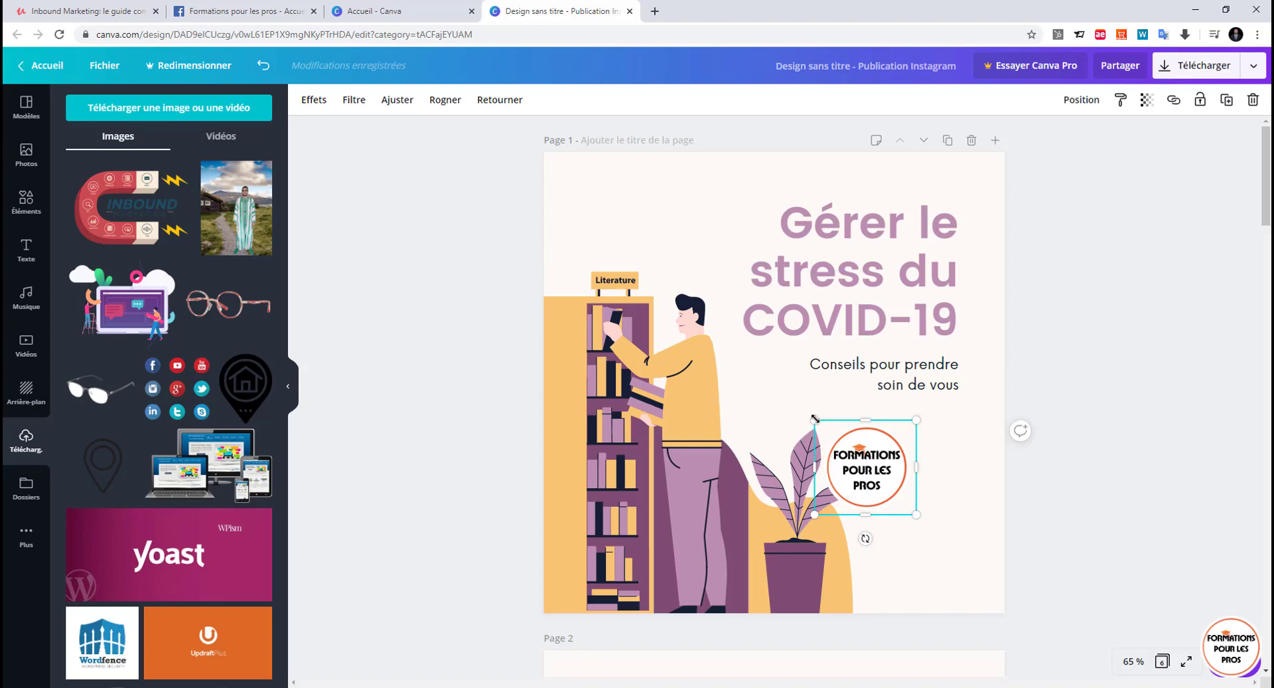
{"action": "left_click_drag", "start_coordinate": [850, 442], "coordinate": [870, 470]}
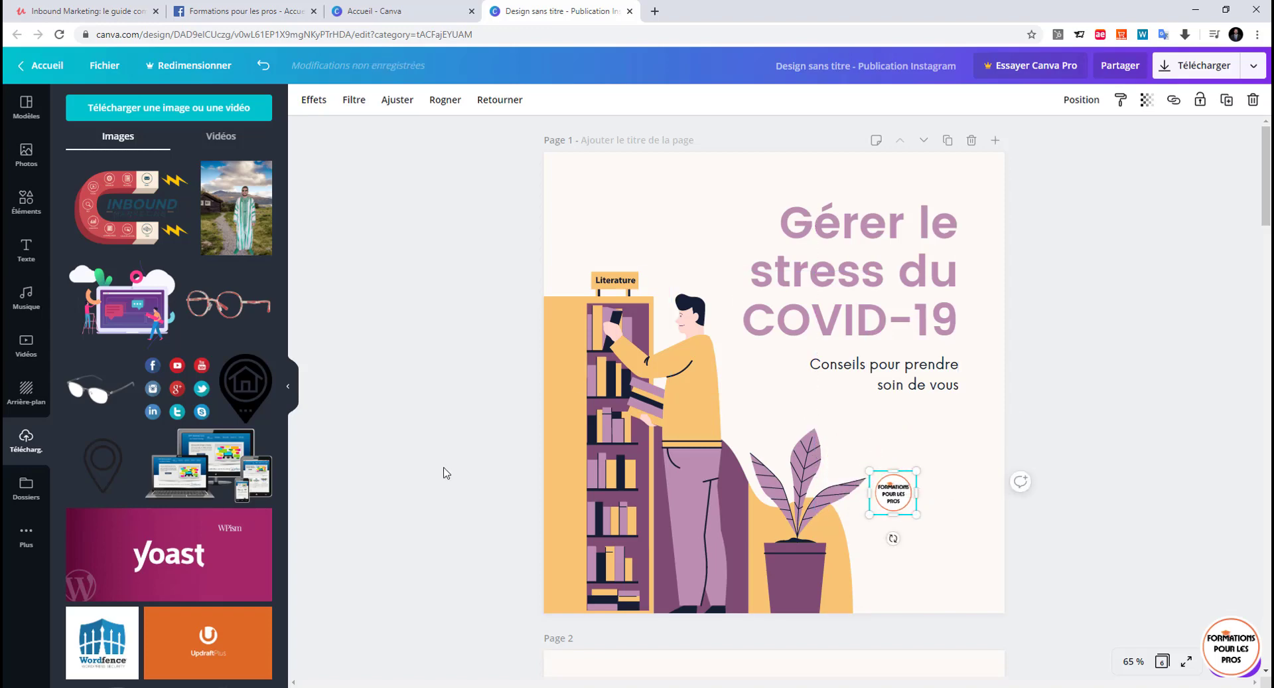
Check pages 2 to 6 for free logo space and place the logo, slightly enlarged, in page 1's bottom-right corner
{"action": "scroll", "coordinate": [442, 472], "scroll_direction": "down", "scroll_amount": 4}
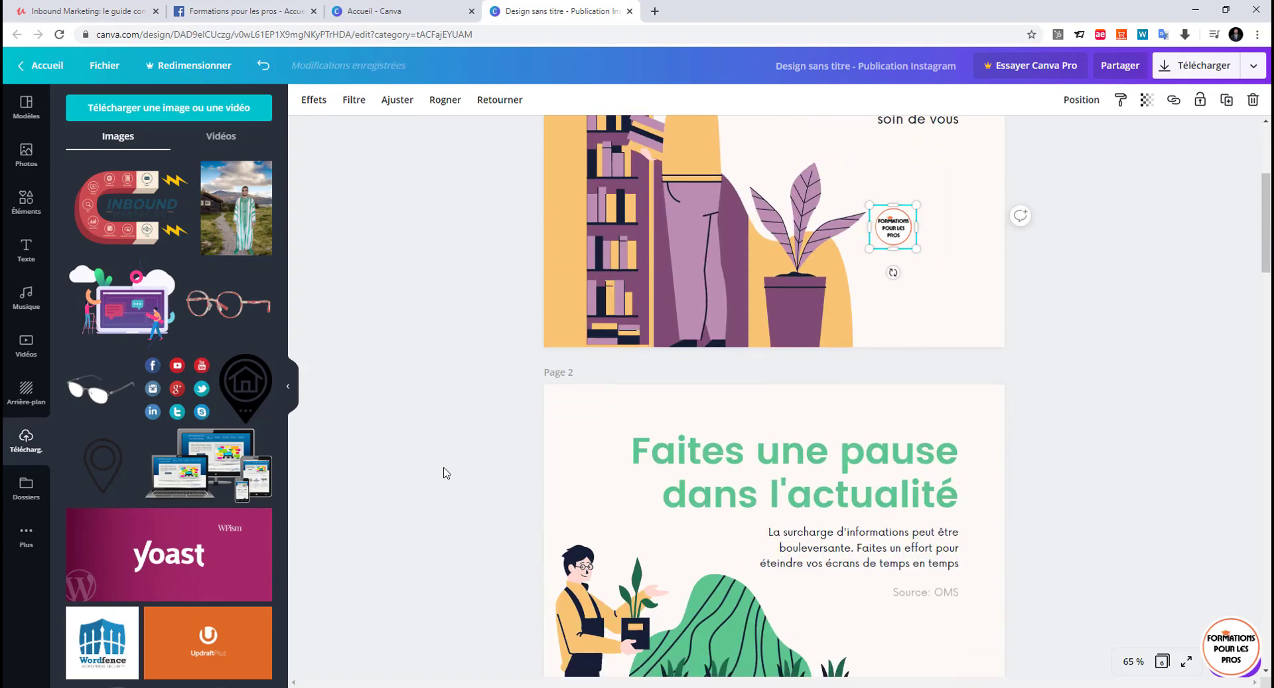
{"action": "scroll", "coordinate": [446, 472], "scroll_direction": "down", "scroll_amount": 10}
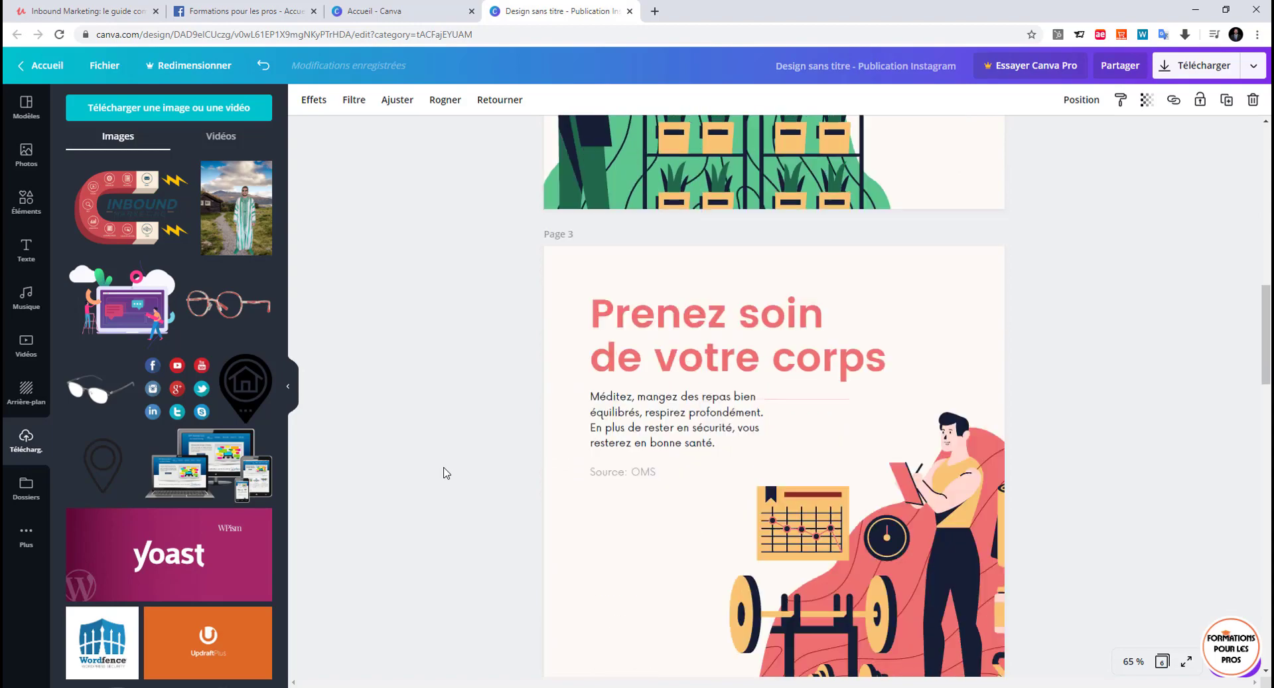
{"action": "scroll", "coordinate": [446, 472], "scroll_direction": "down", "scroll_amount": 8}
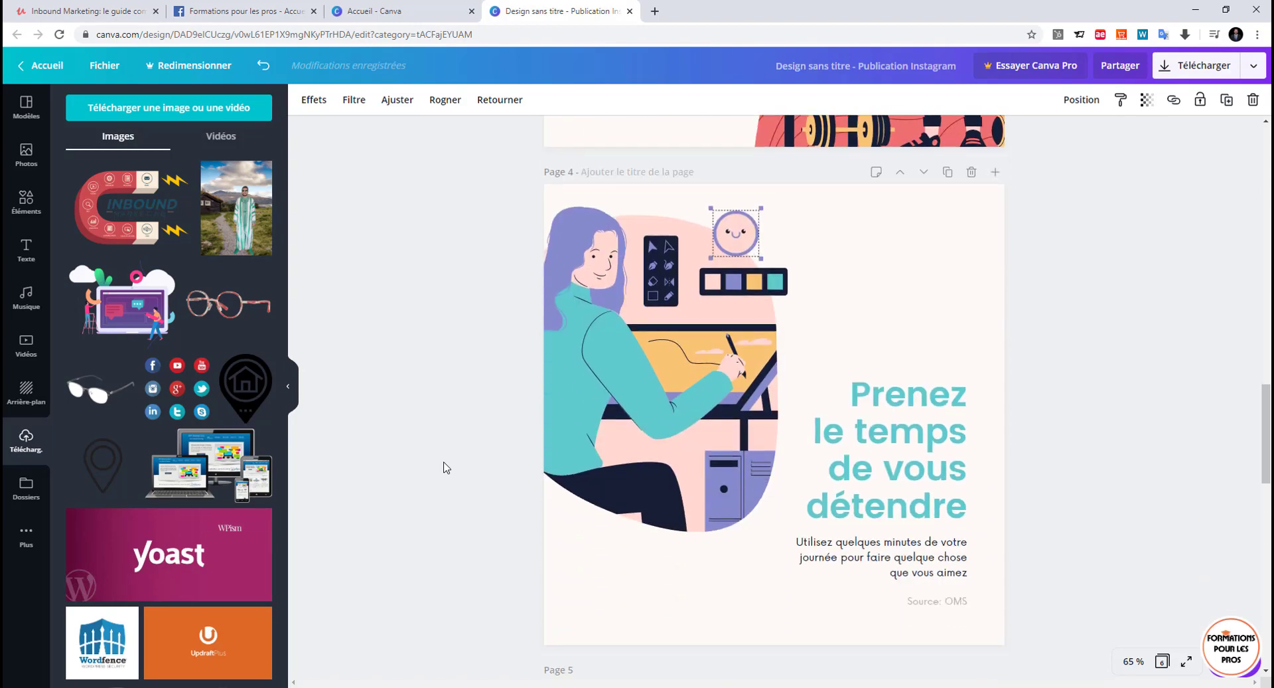
{"action": "scroll", "coordinate": [446, 467], "scroll_direction": "down", "scroll_amount": 10}
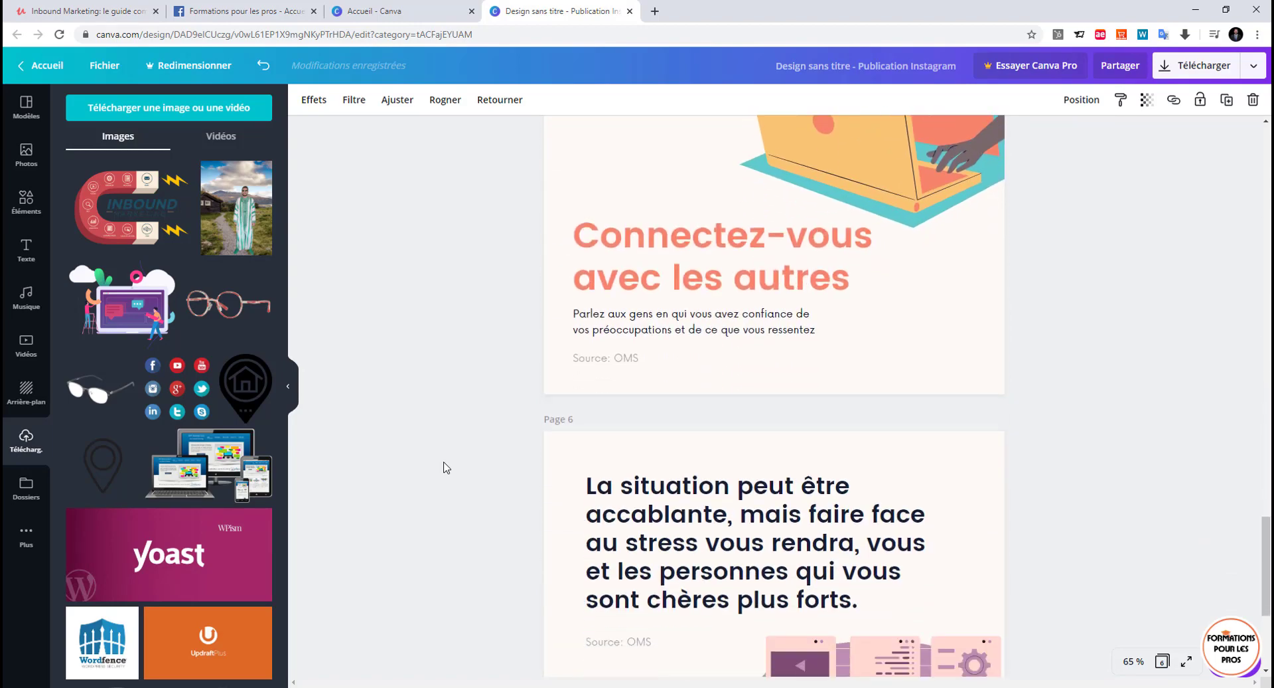
{"action": "scroll", "coordinate": [446, 467], "scroll_direction": "down", "scroll_amount": 1}
{"action": "scroll", "coordinate": [443, 466], "scroll_direction": "down", "scroll_amount": 4}
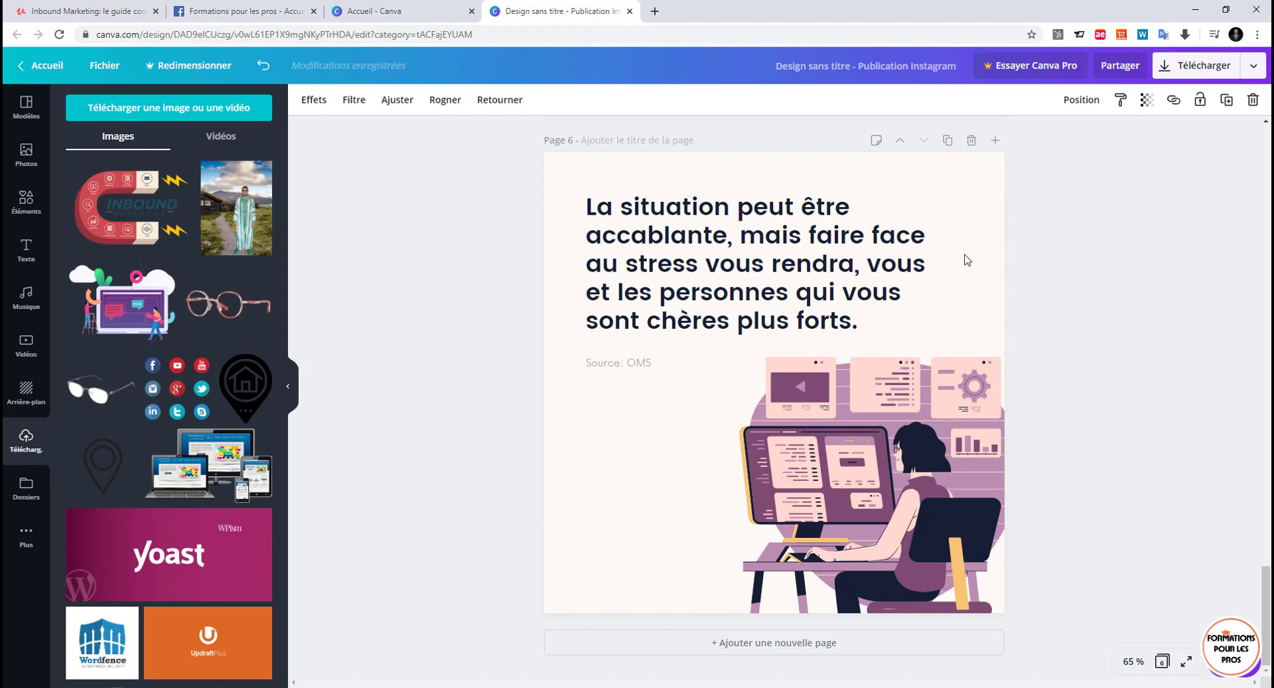
{"action": "scroll", "coordinate": [966, 258], "scroll_direction": "up", "scroll_amount": 12}
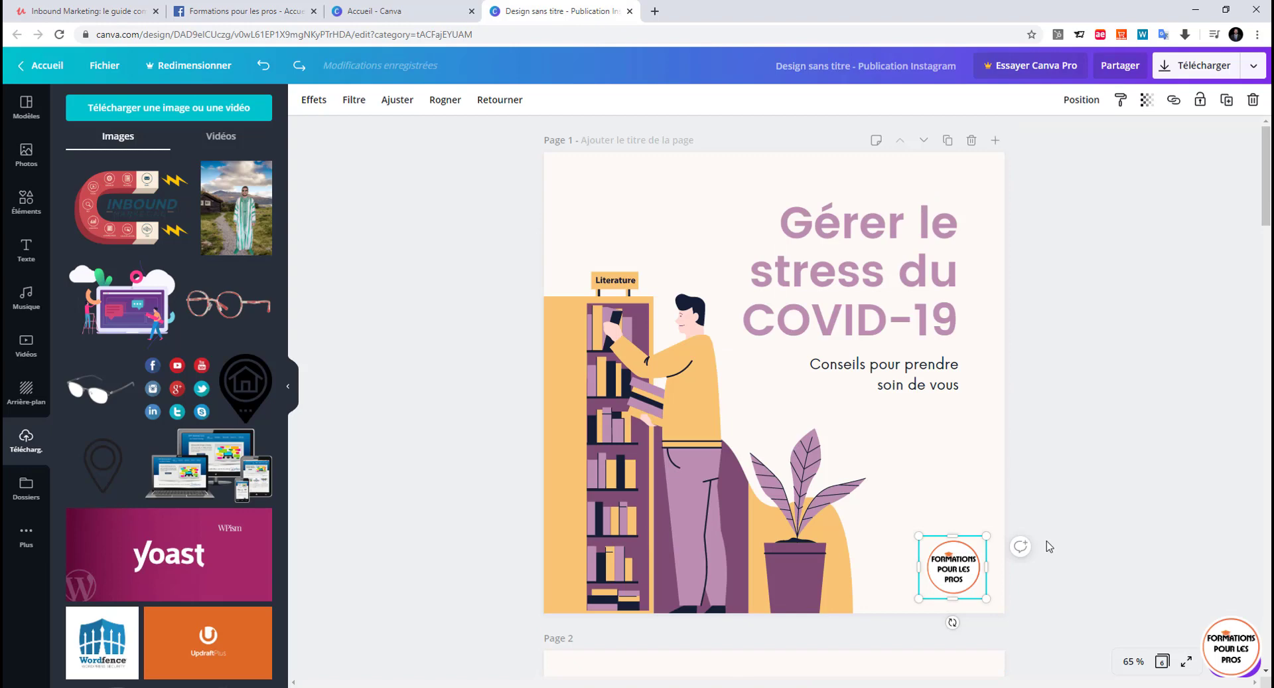
{"action": "scroll", "coordinate": [1048, 541], "scroll_direction": "down", "scroll_amount": 8}
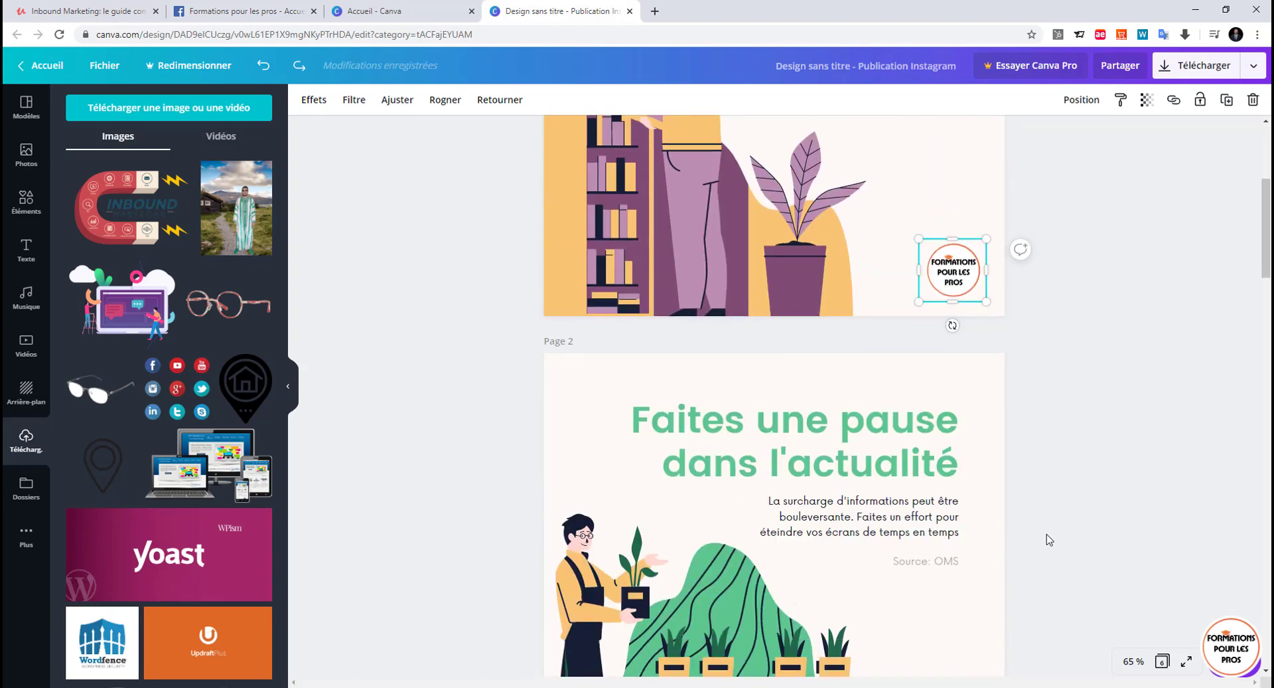
Paste a copy of the logo in page 2's bottom-right corner and compare its placement with page 1
{"action": "left_click", "coordinate": [922, 510]}
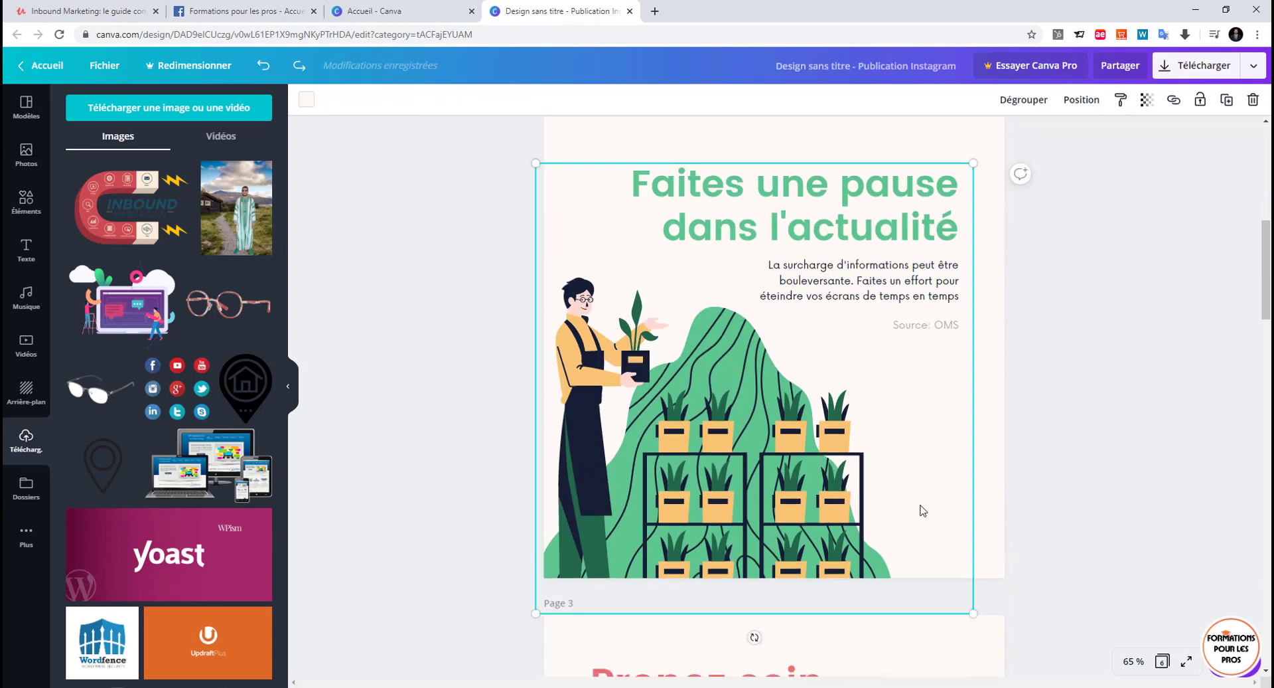
{"action": "key", "text": "ctrl+v"}
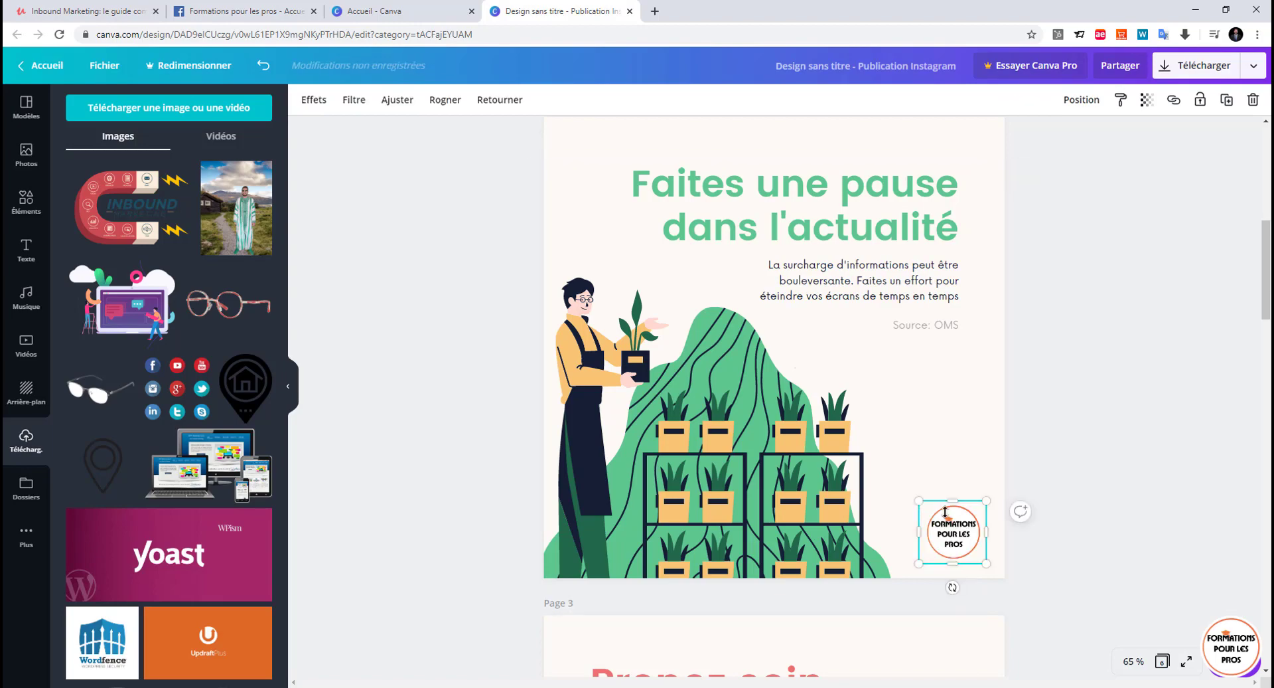
{"action": "scroll", "coordinate": [1064, 440], "scroll_direction": "up", "scroll_amount": 6}
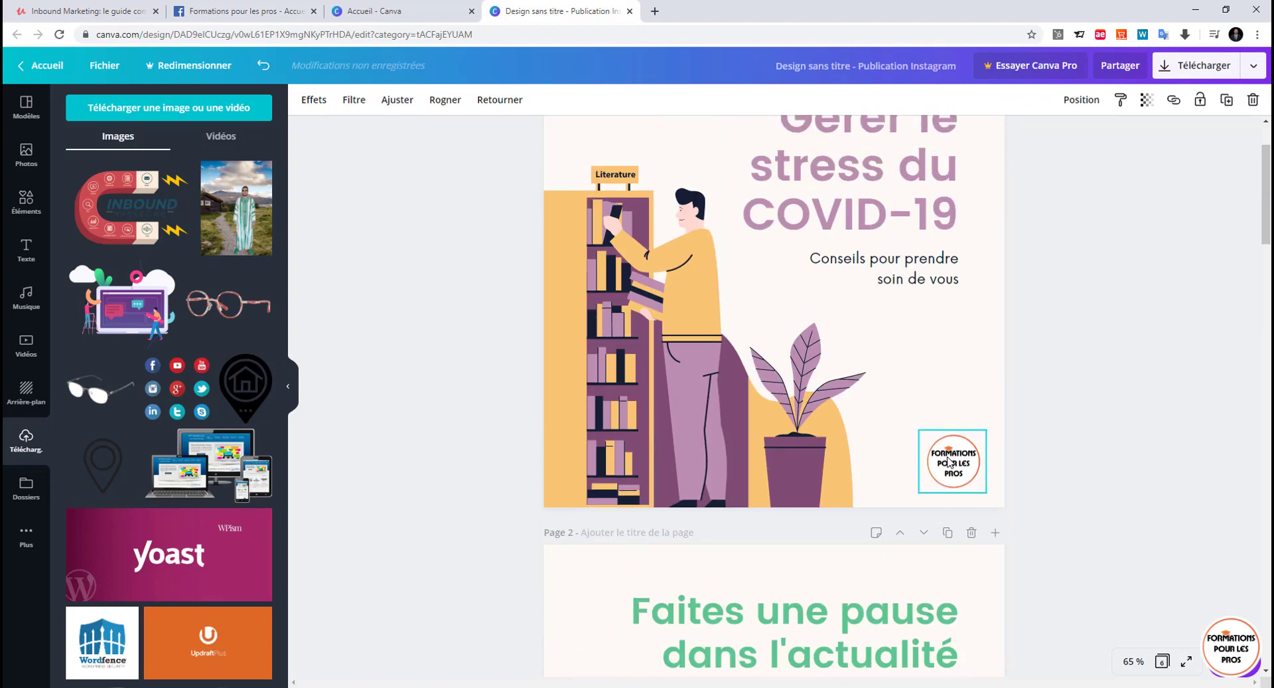
{"action": "scroll", "coordinate": [1055, 460], "scroll_direction": "down", "scroll_amount": 10}
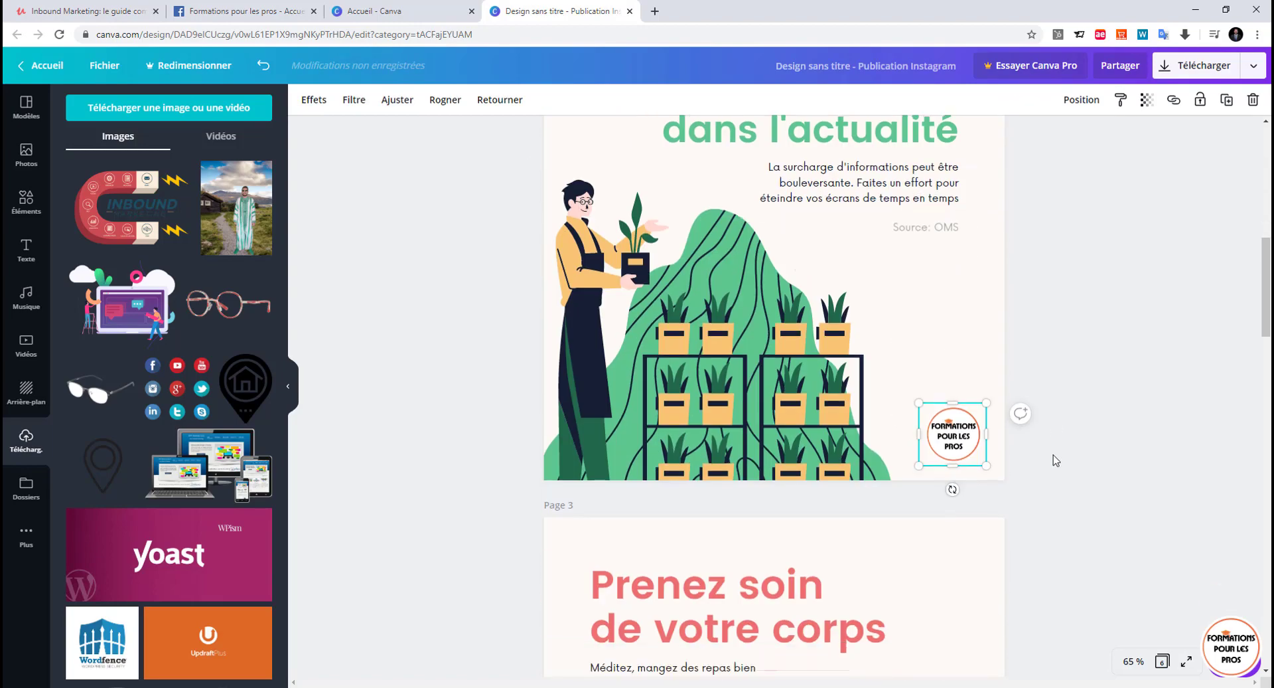
Paste the logo in the bottom-right corner of pages 3 and 4
{"action": "scroll", "coordinate": [1055, 460], "scroll_direction": "down", "scroll_amount": 5}
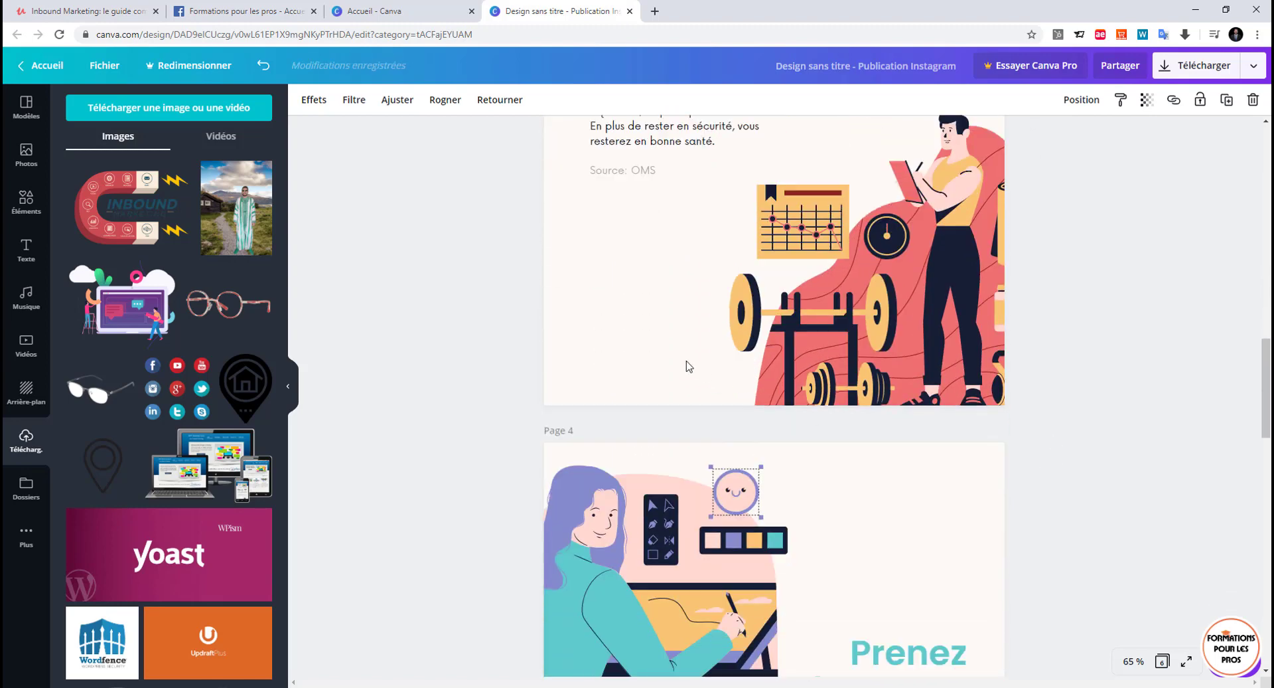
{"action": "left_click", "coordinate": [688, 366]}
{"action": "key", "text": "ctrl+v"}
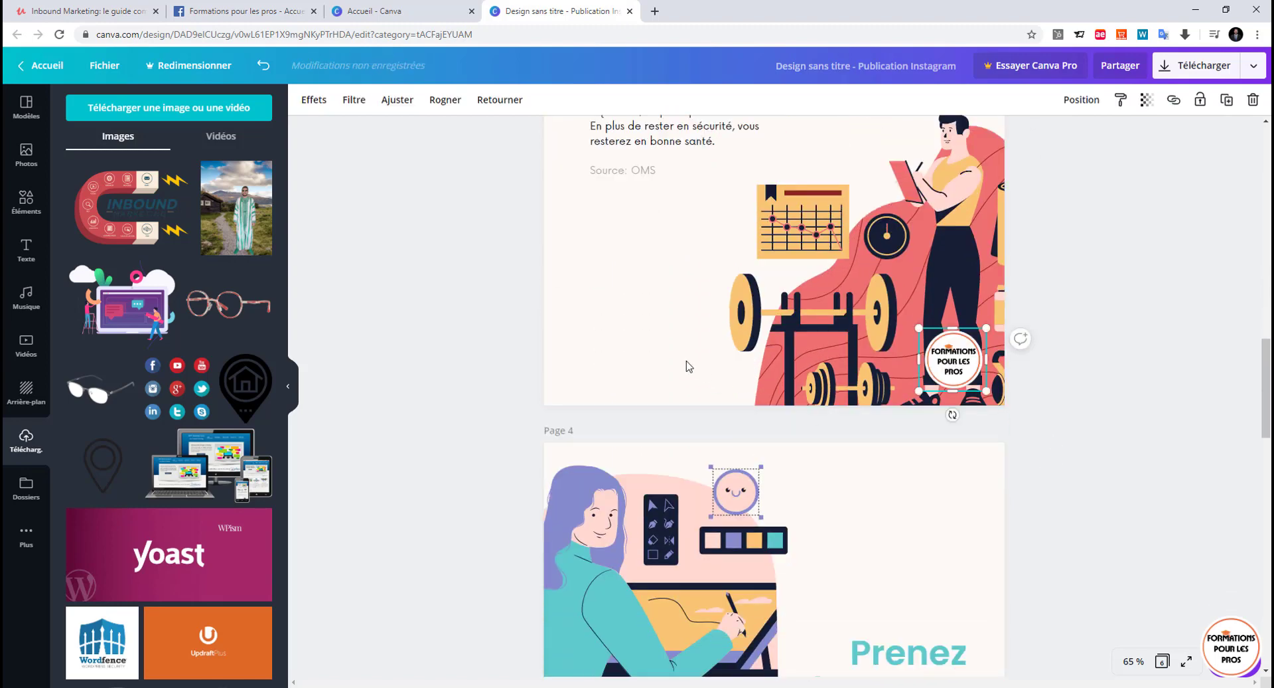
{"action": "scroll", "coordinate": [689, 363], "scroll_direction": "down", "scroll_amount": 5}
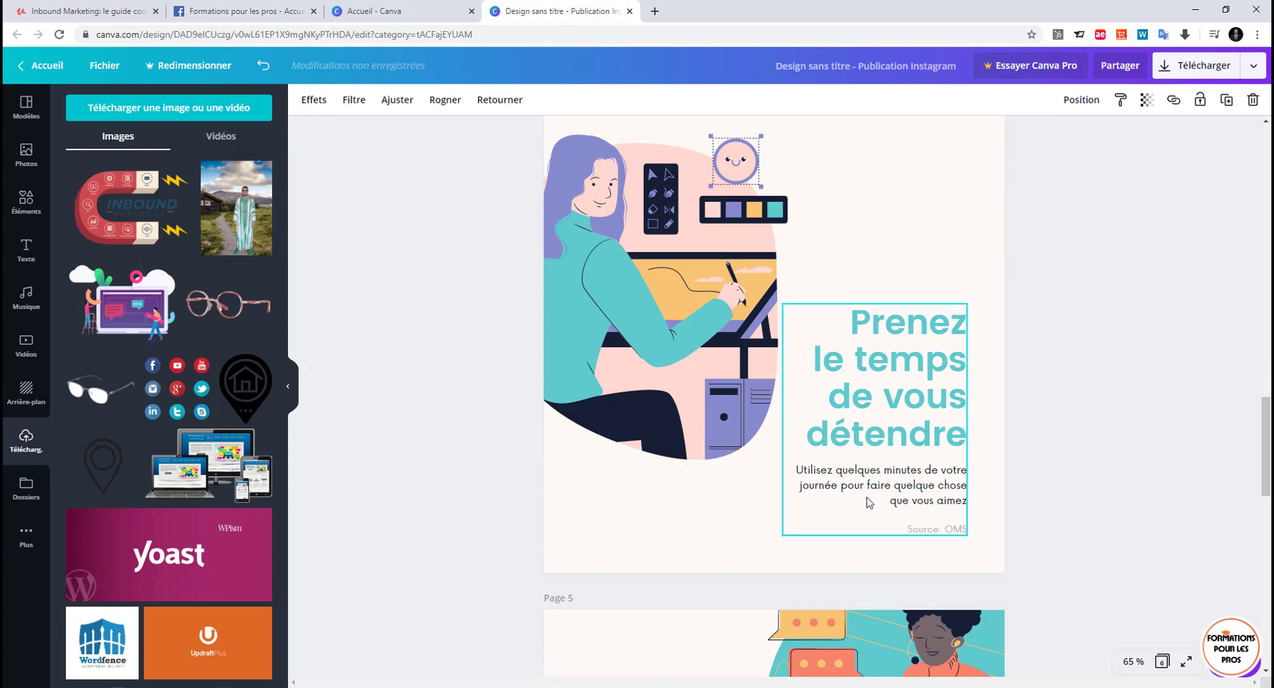
{"action": "left_click", "coordinate": [715, 549]}
{"action": "left_click", "coordinate": [859, 460]}
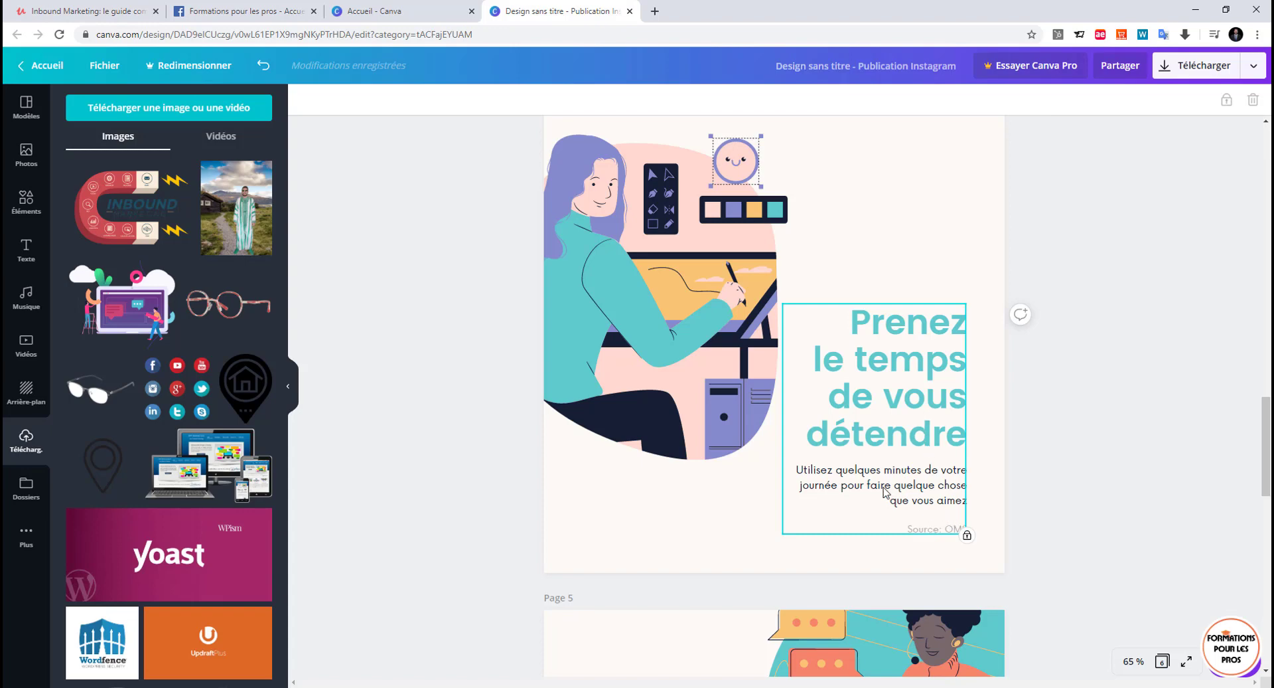
{"action": "scroll", "coordinate": [1128, 458], "scroll_direction": "down", "scroll_amount": 3}
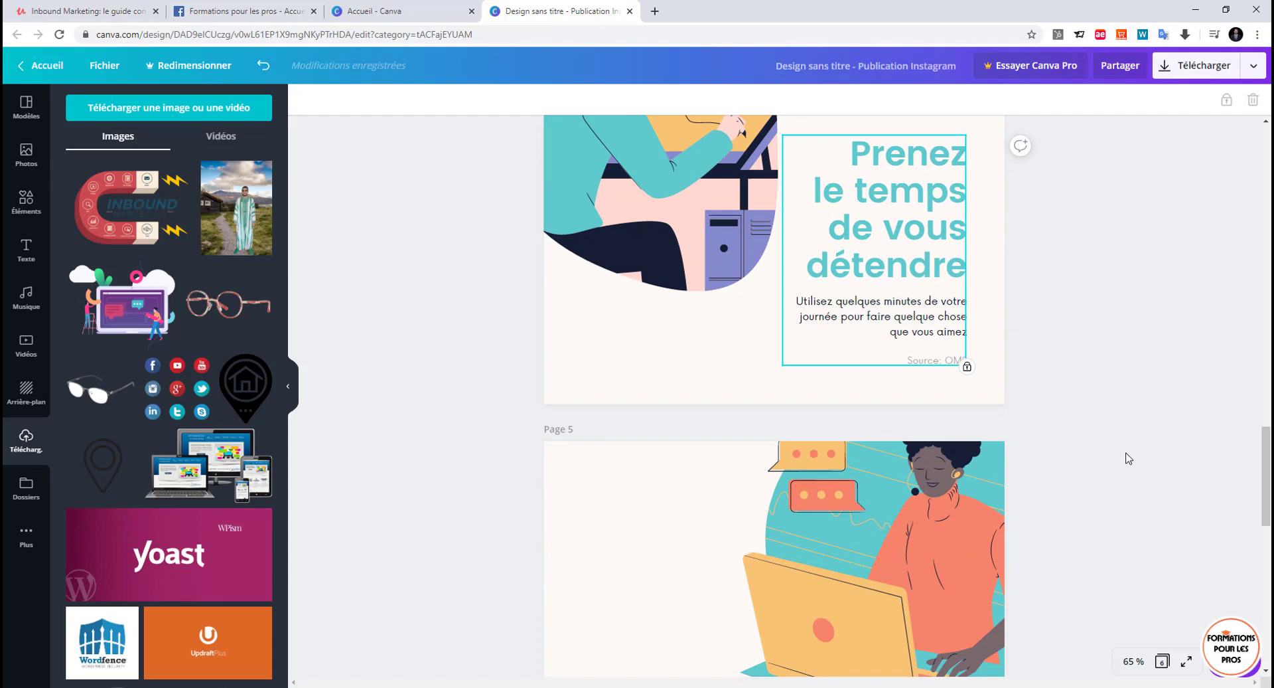
{"action": "left_click", "coordinate": [718, 388]}
{"action": "key", "text": "ctrl+v"}
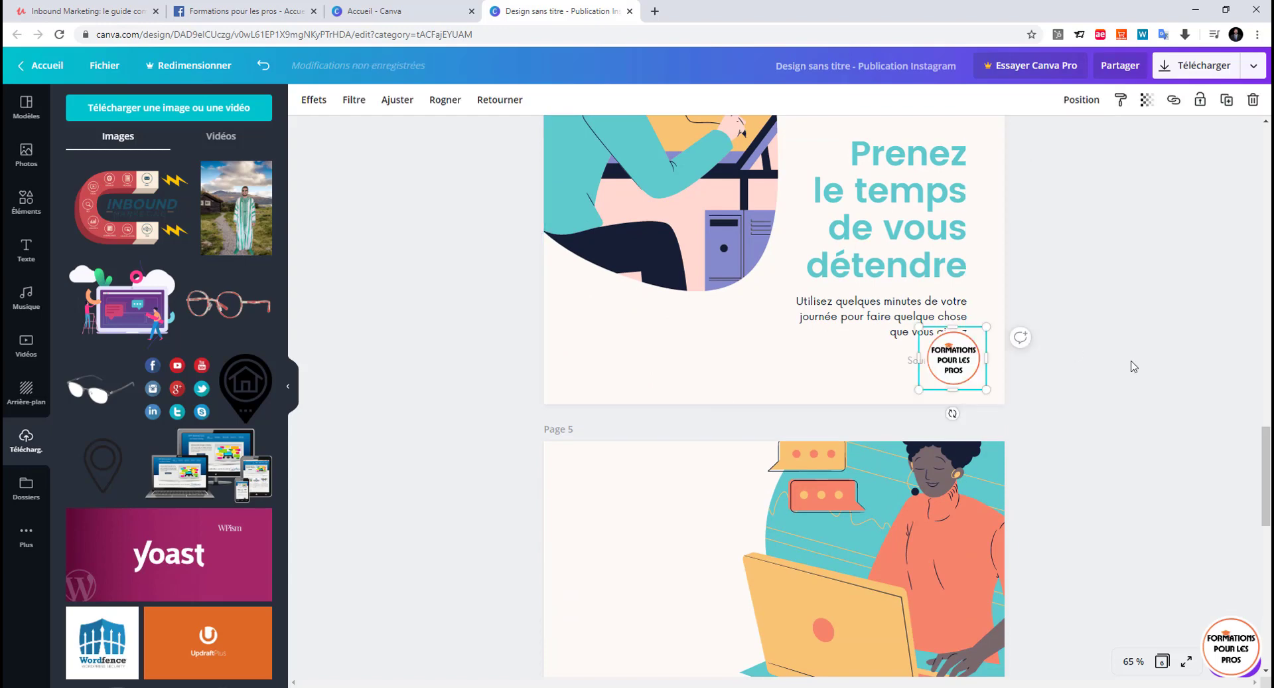
Paste the logo in the bottom-right corner of page 5, "Connectez-vous avec les autres"
{"action": "scroll", "coordinate": [1152, 370], "scroll_direction": "down", "scroll_amount": 5}
{"action": "left_click", "coordinate": [965, 565]}
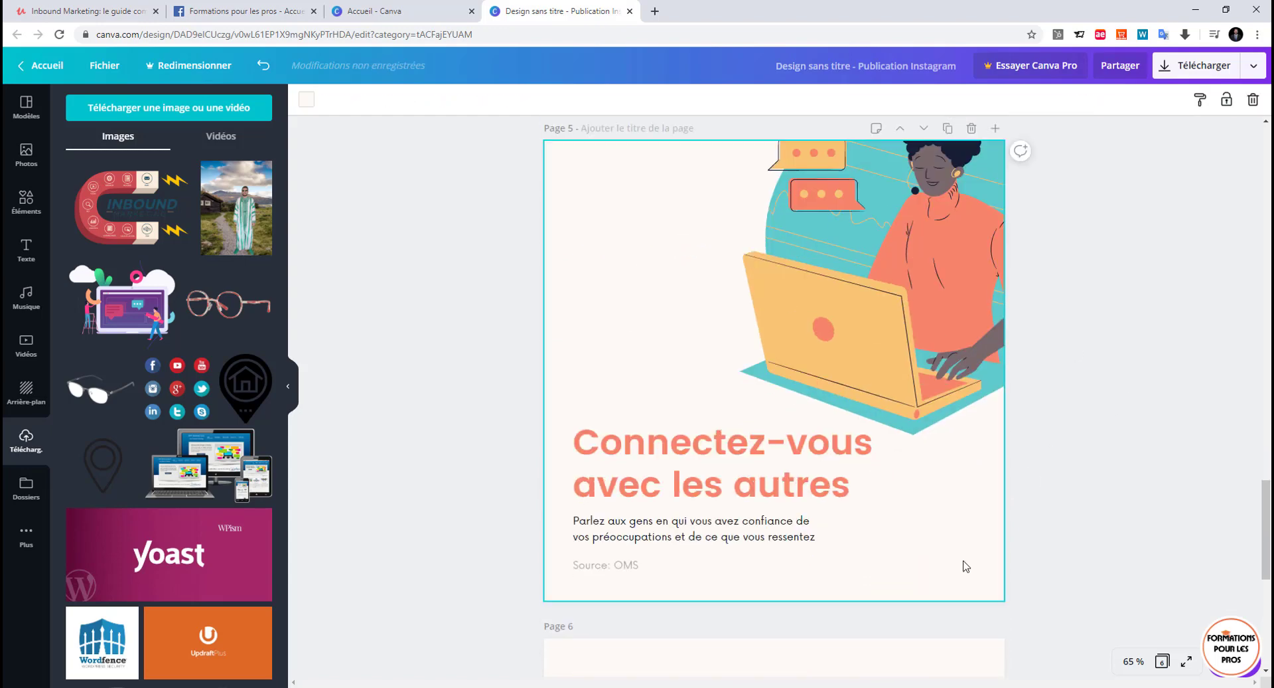
{"action": "key", "text": "ctrl+v"}
Paste the logo on page 6, try moving it to the page's bottom-left corner, and undo the move
{"action": "scroll", "coordinate": [966, 564], "scroll_direction": "down", "scroll_amount": 4}
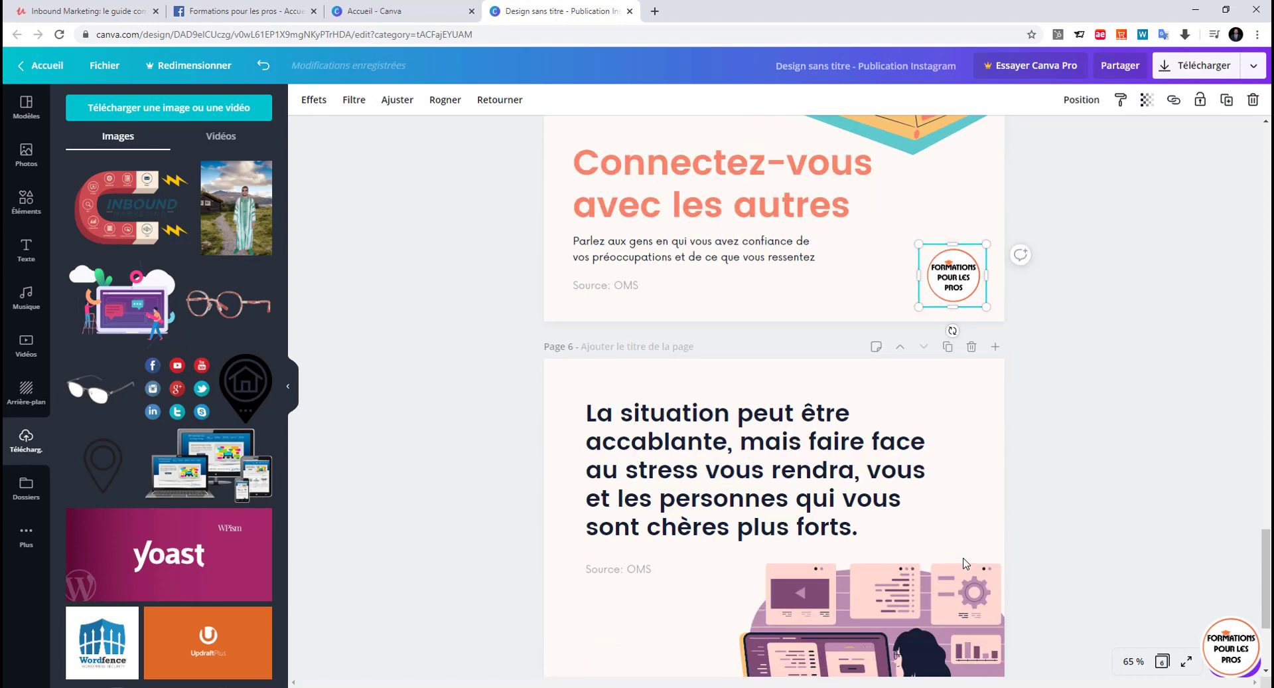
{"action": "scroll", "coordinate": [966, 562], "scroll_direction": "down", "scroll_amount": 3}
{"action": "left_click", "coordinate": [655, 562]}
{"action": "key", "text": "ctrl+v"}
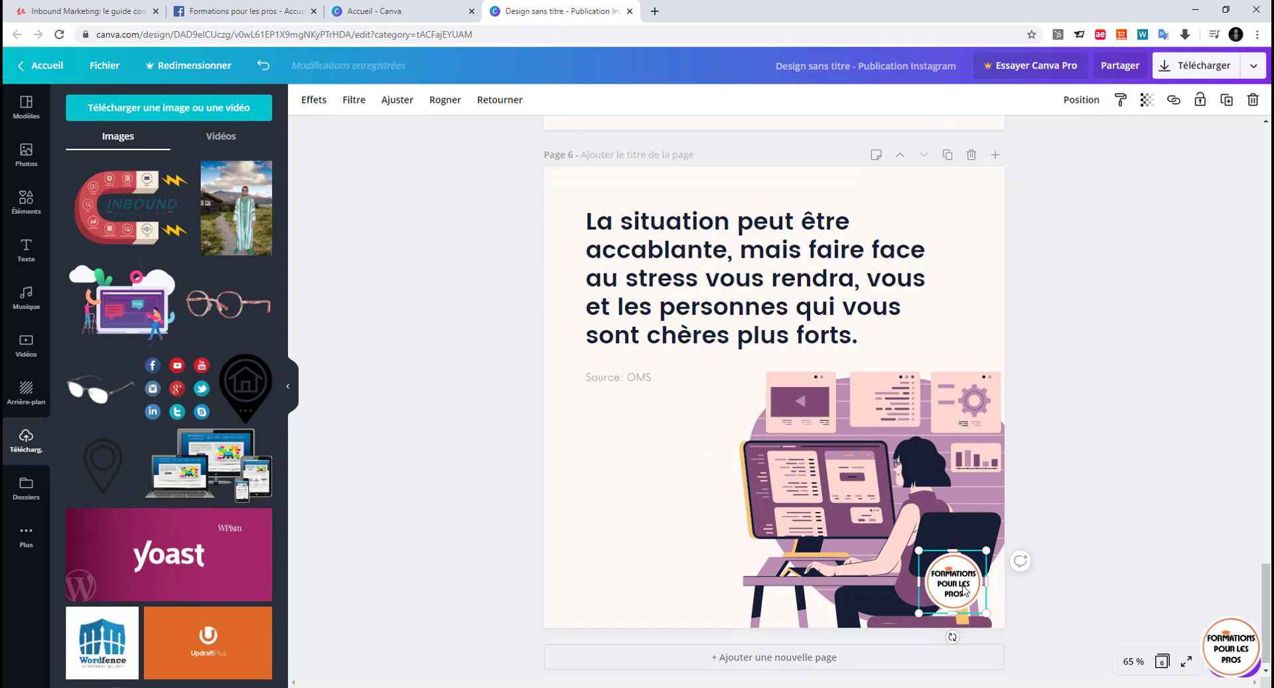
{"action": "left_click_drag", "start_coordinate": [963, 587], "coordinate": [604, 589]}
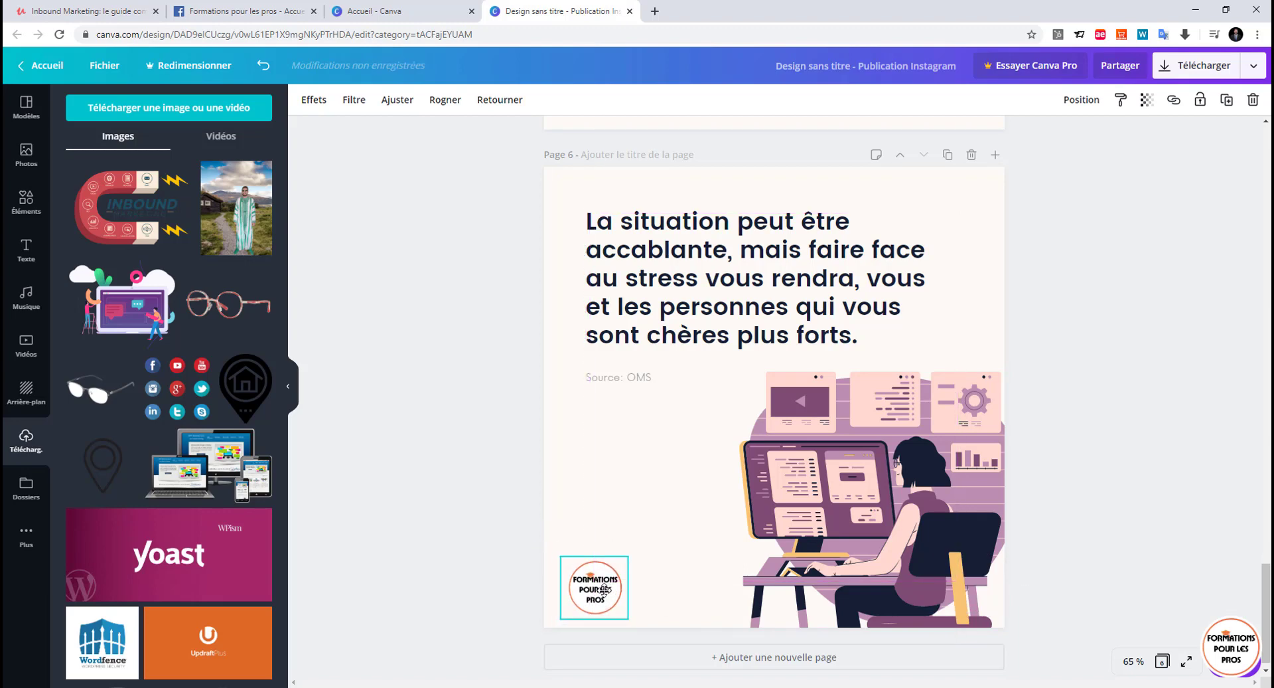
{"action": "key", "text": "ctrl+z"}
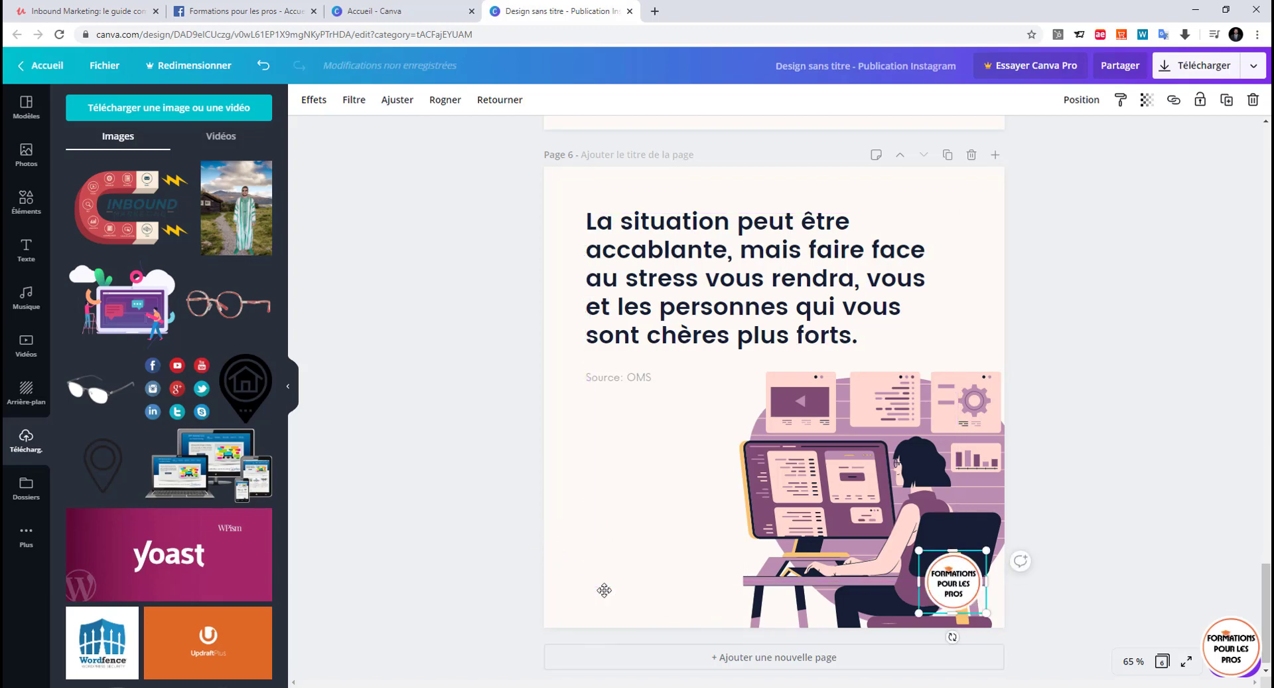
Paste a second logo on page 6 and place it in the bottom-left corner, level with the first one
{"action": "left_click", "coordinate": [644, 615]}
{"action": "key", "text": "ctrl+v"}
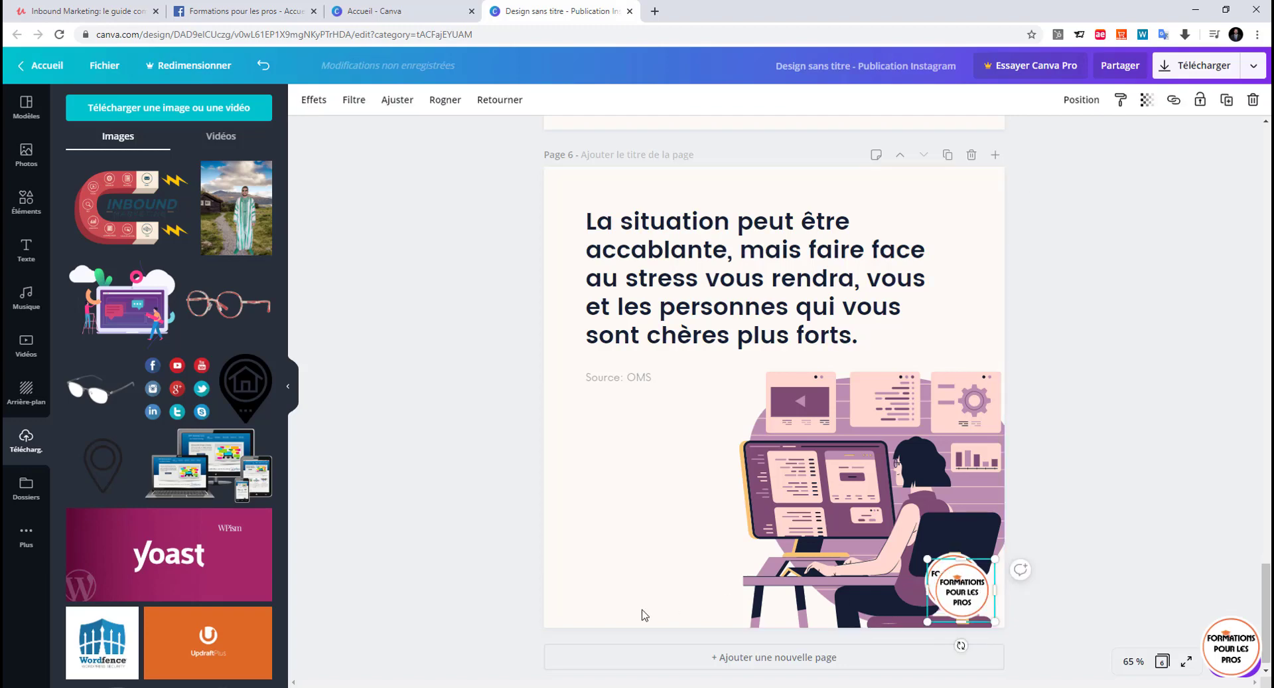
{"action": "left_click_drag", "start_coordinate": [952, 590], "coordinate": [588, 592]}
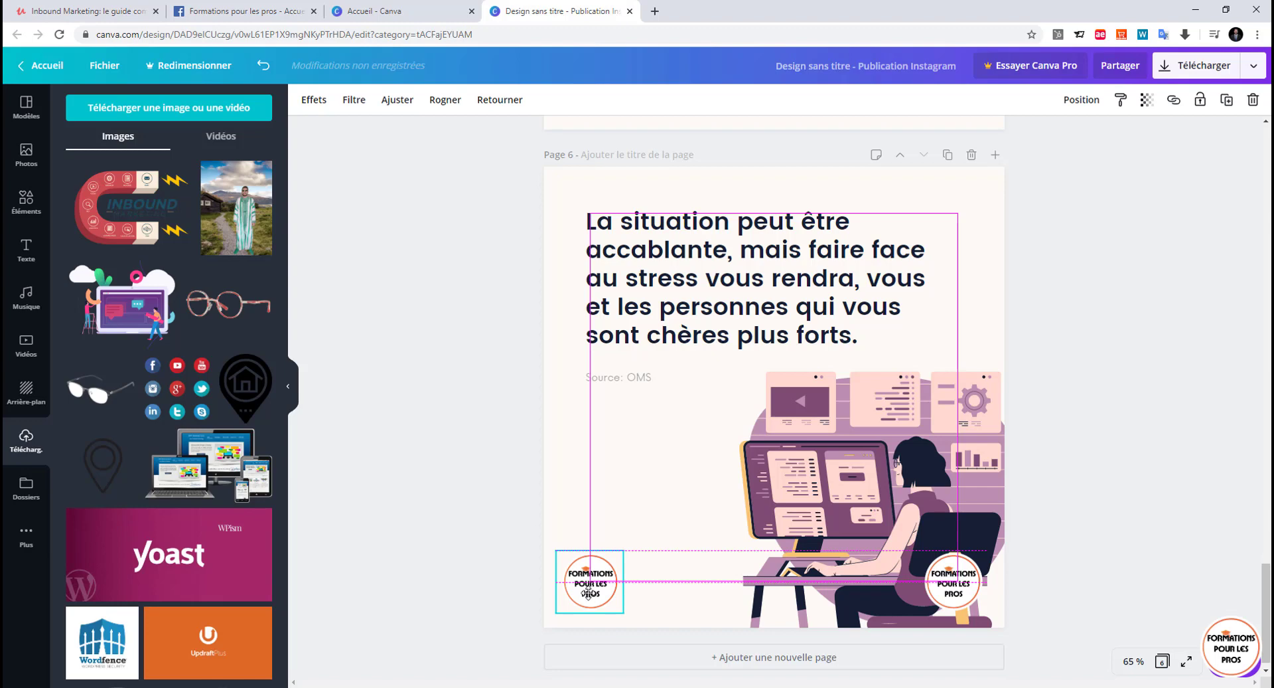
{"action": "mouse_move", "coordinate": [588, 591]}
{"action": "left_mouse_down"}
{"action": "mouse_move", "coordinate": [600, 593]}
{"action": "mouse_move", "coordinate": [586, 591]}
{"action": "left_mouse_up"}
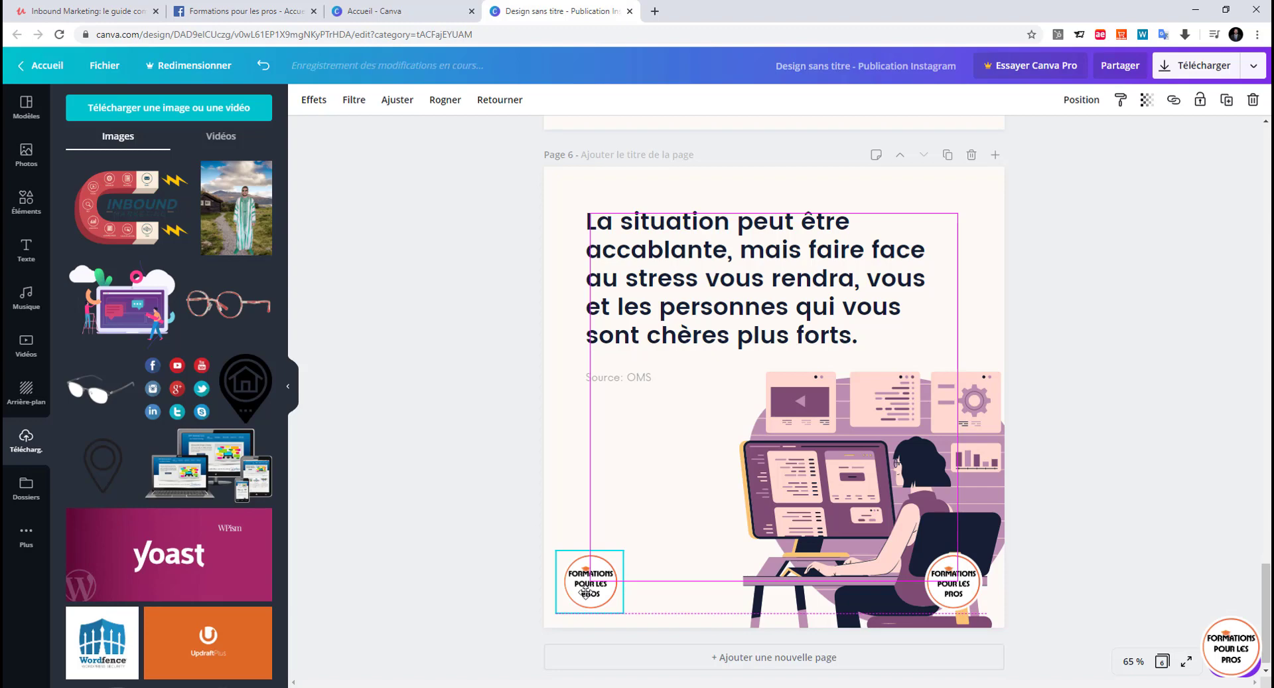
{"action": "left_click", "coordinate": [484, 596]}
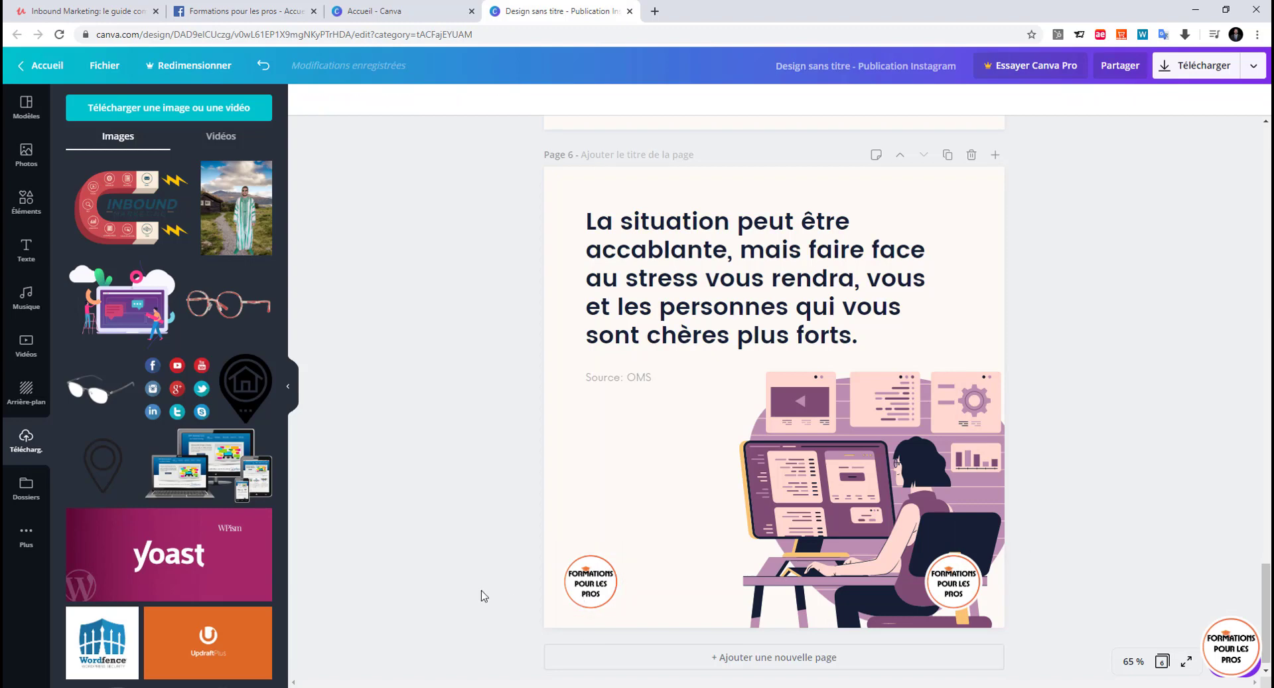
Delete the logo covering page 6's illustration and copy the one in the bottom-left corner
{"action": "left_click", "coordinate": [956, 582]}
{"action": "key", "text": "Delete"}
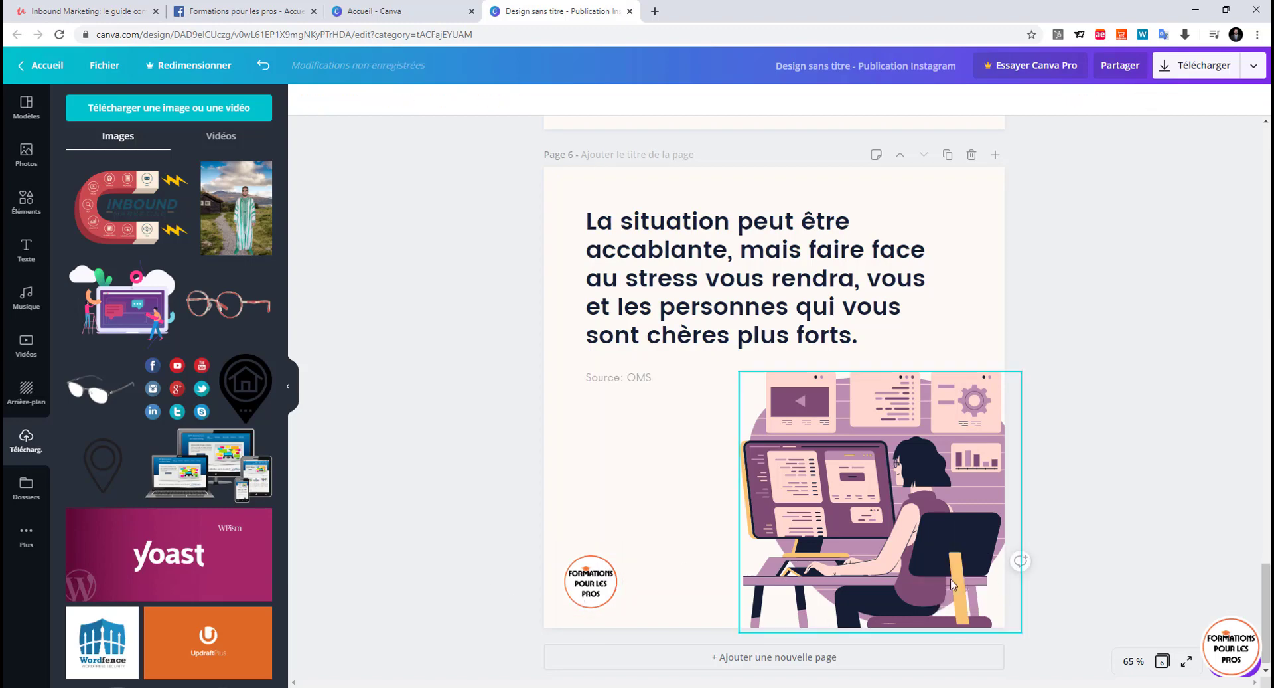
{"action": "left_click", "coordinate": [595, 583]}
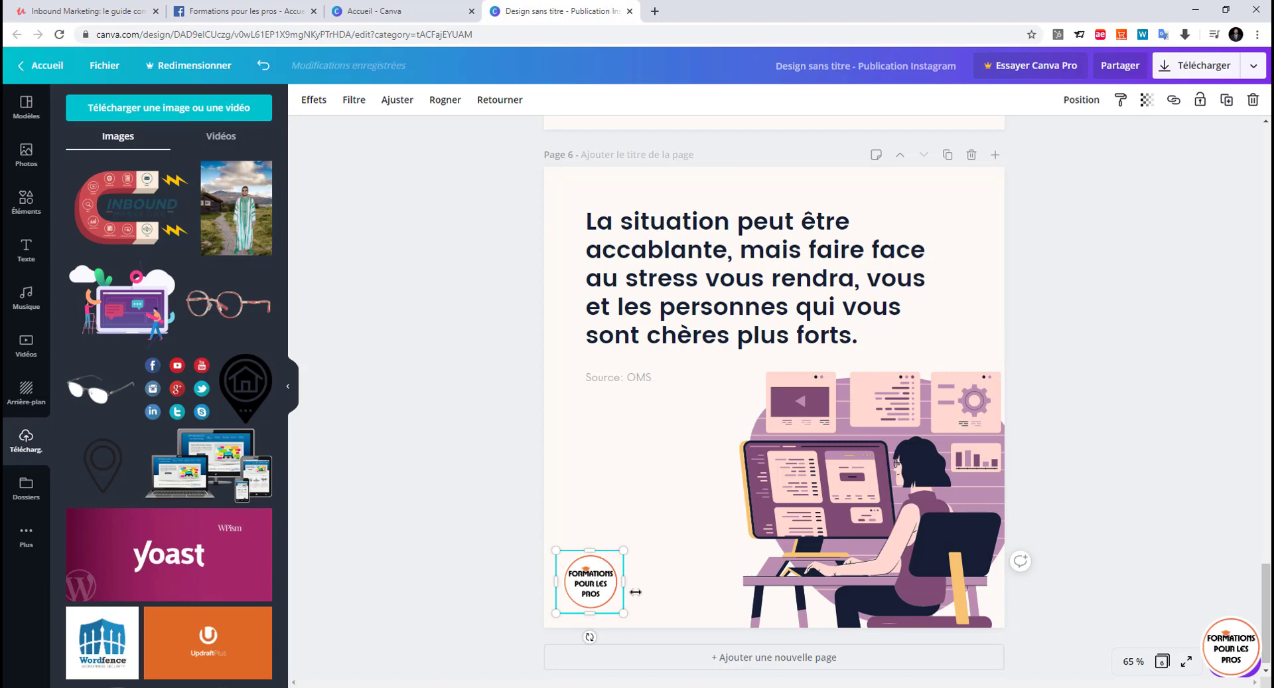
{"action": "left_click", "coordinate": [498, 599]}
Paste the logo in page 4's bottom-left corner and delete the copy that overlaps the text
{"action": "scroll", "coordinate": [498, 598], "scroll_direction": "up", "scroll_amount": 5}
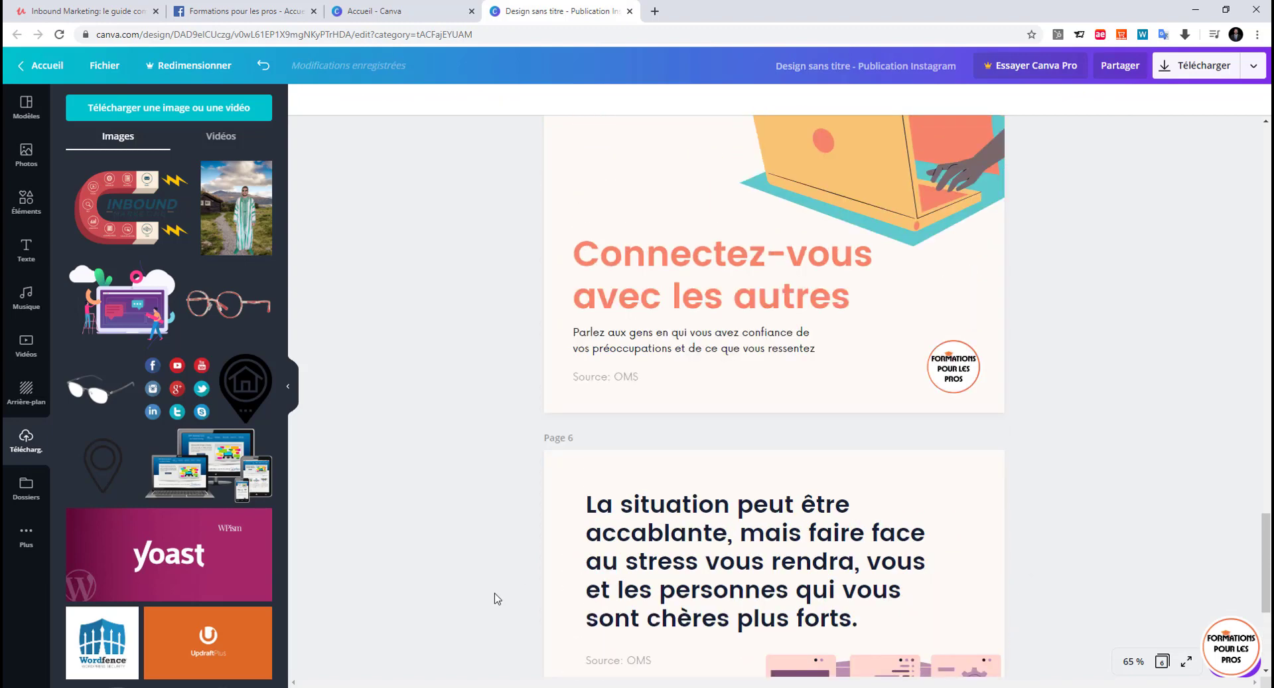
{"action": "scroll", "coordinate": [498, 599], "scroll_direction": "up", "scroll_amount": 6}
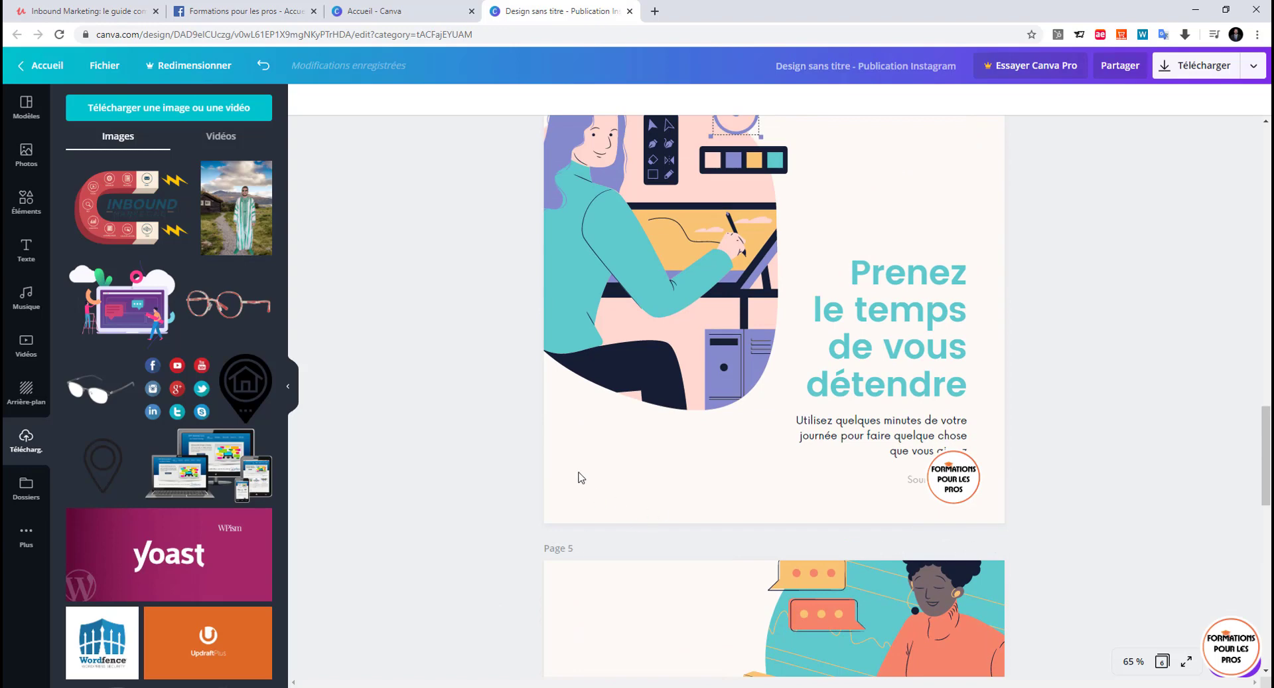
{"action": "left_click", "coordinate": [581, 477]}
{"action": "key", "text": "ctrl+v"}
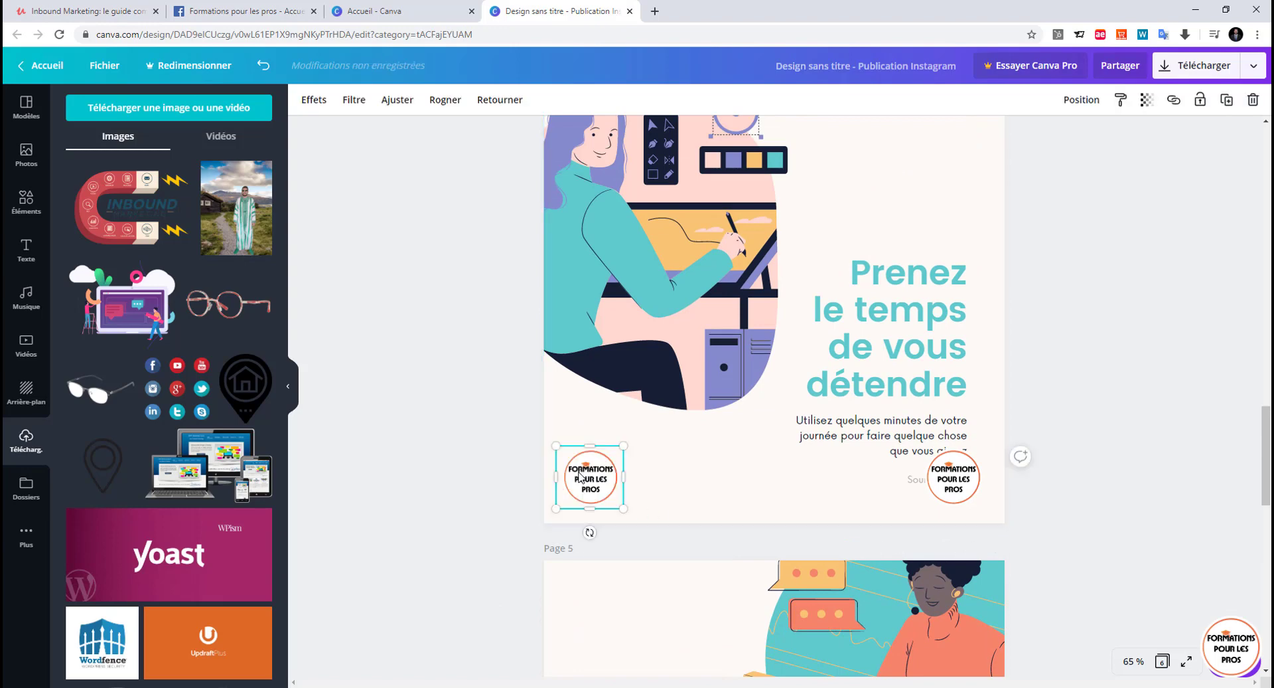
{"action": "left_click", "coordinate": [961, 488]}
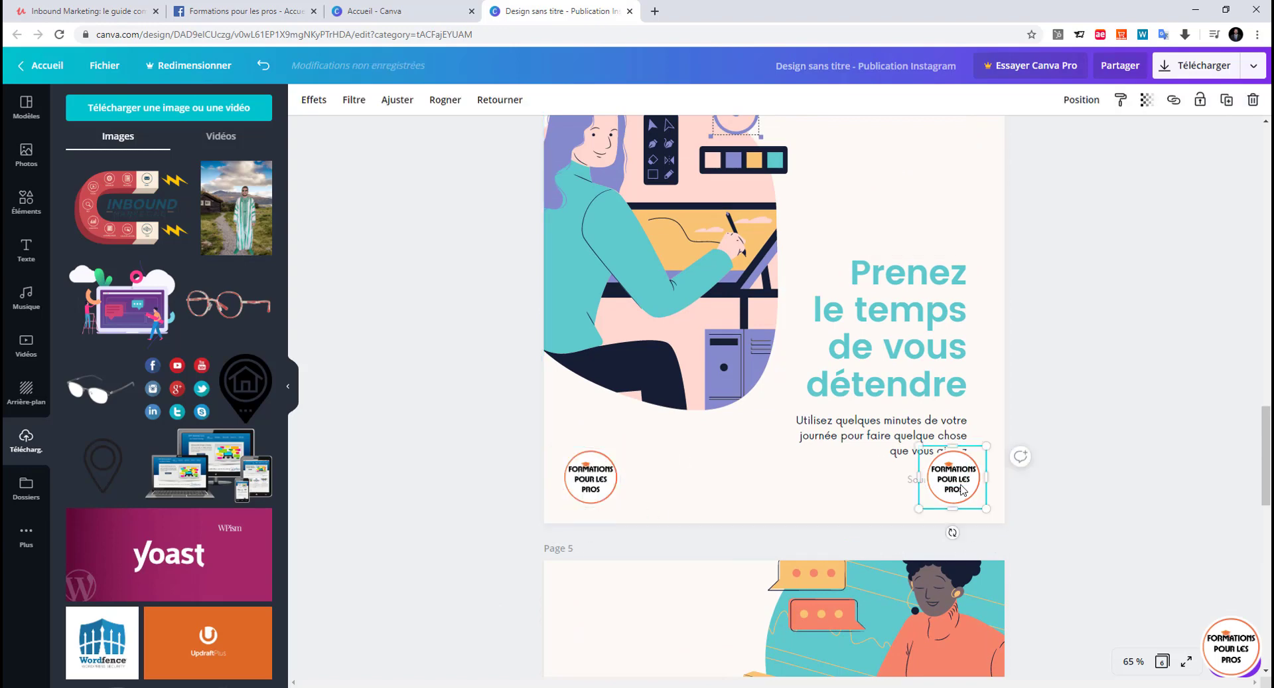
{"action": "key", "text": "Delete"}
Delete the logo over page 3's illustration and paste one in the page's bottom-left corner instead
{"action": "scroll", "coordinate": [961, 488], "scroll_direction": "up", "scroll_amount": 8}
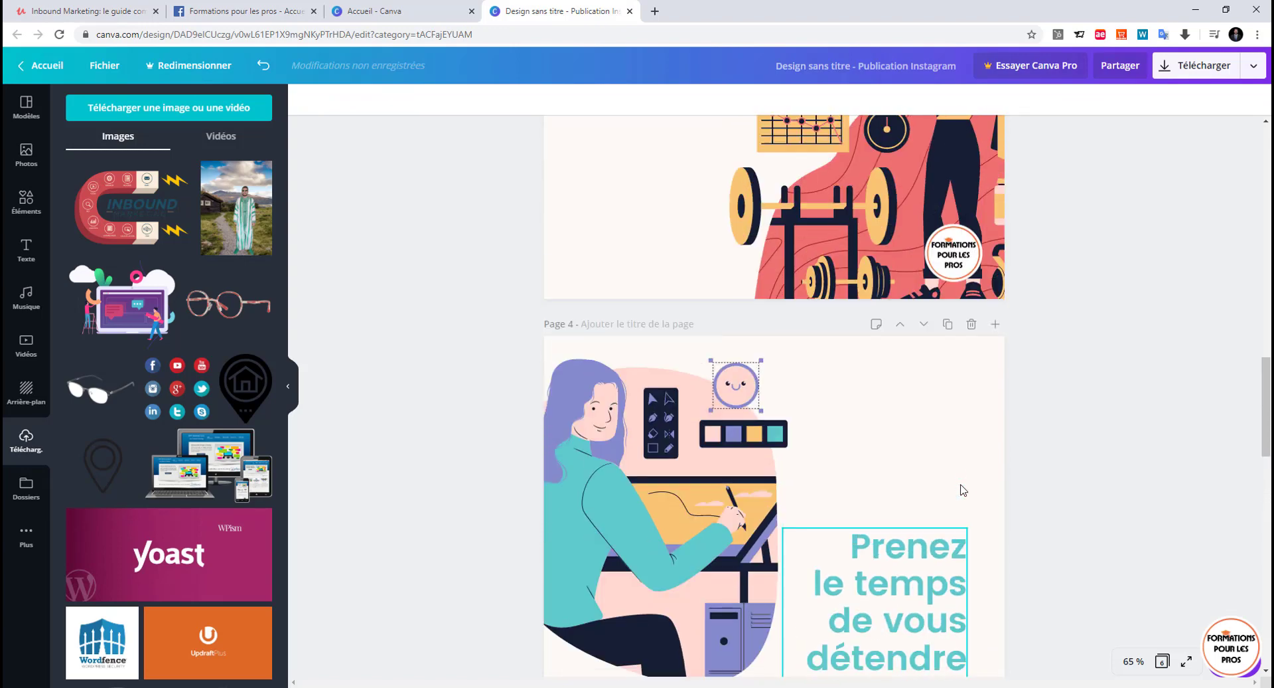
{"action": "left_click", "coordinate": [959, 541]}
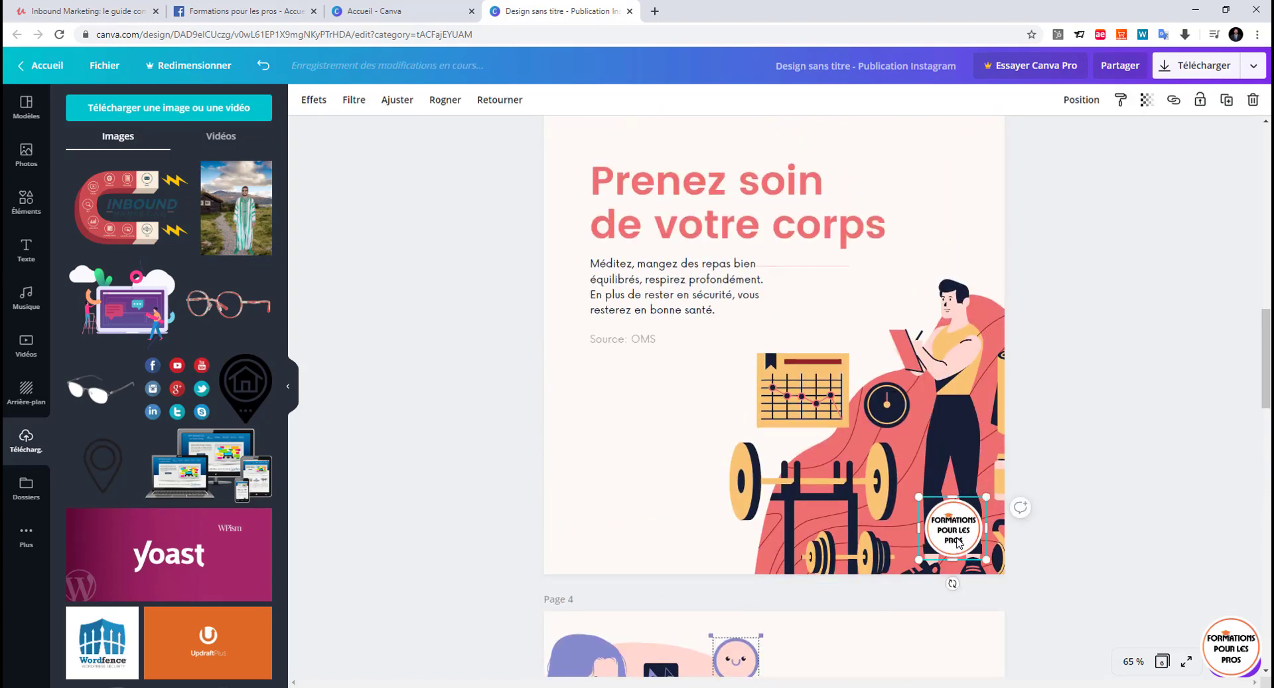
{"action": "key", "text": "Delete"}
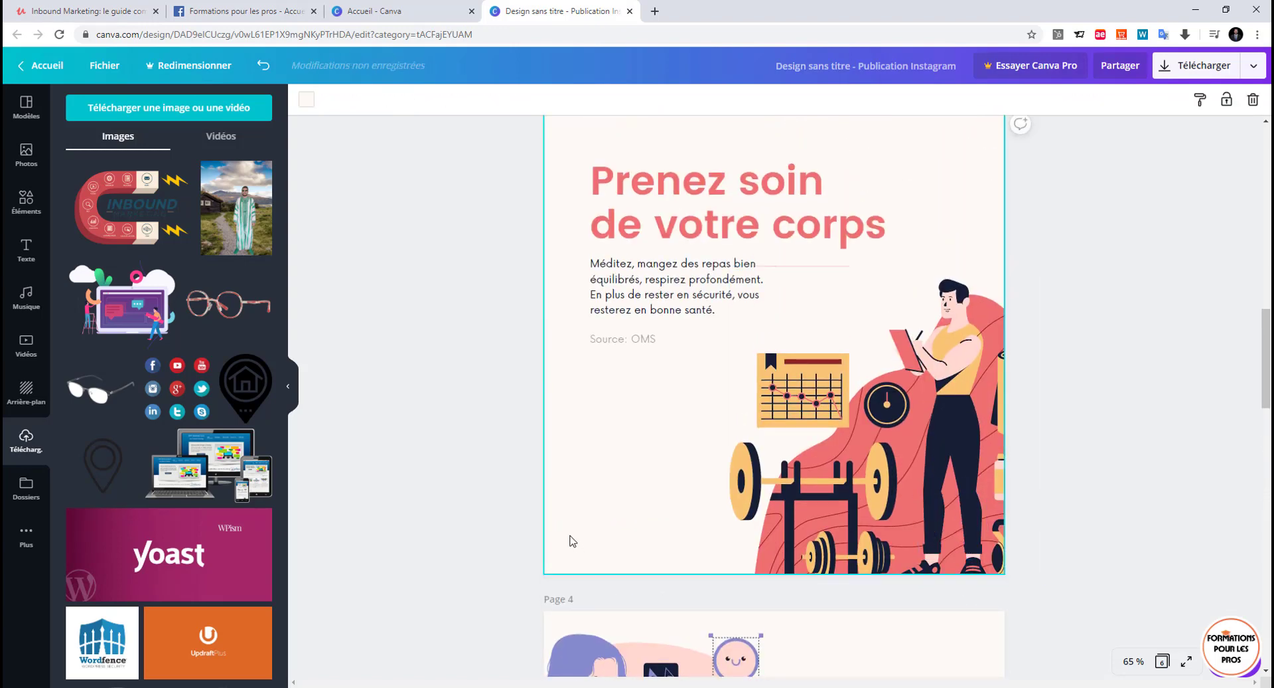
{"action": "key", "text": "ctrl+v"}
{"action": "left_click", "coordinate": [484, 522]}
Review the logo placement back up to page 1 and check whether its title text and illustration can be edited
{"action": "scroll", "coordinate": [484, 523], "scroll_direction": "up", "scroll_amount": 5}
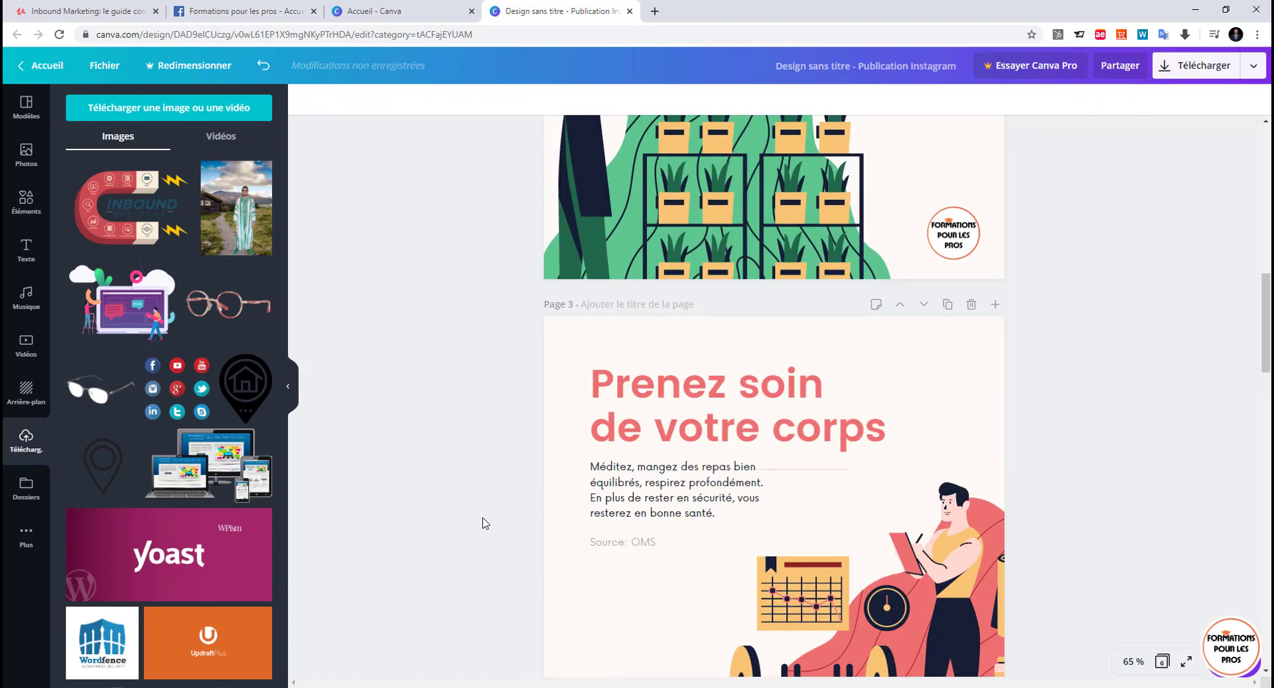
{"action": "scroll", "coordinate": [484, 522], "scroll_direction": "up", "scroll_amount": 8}
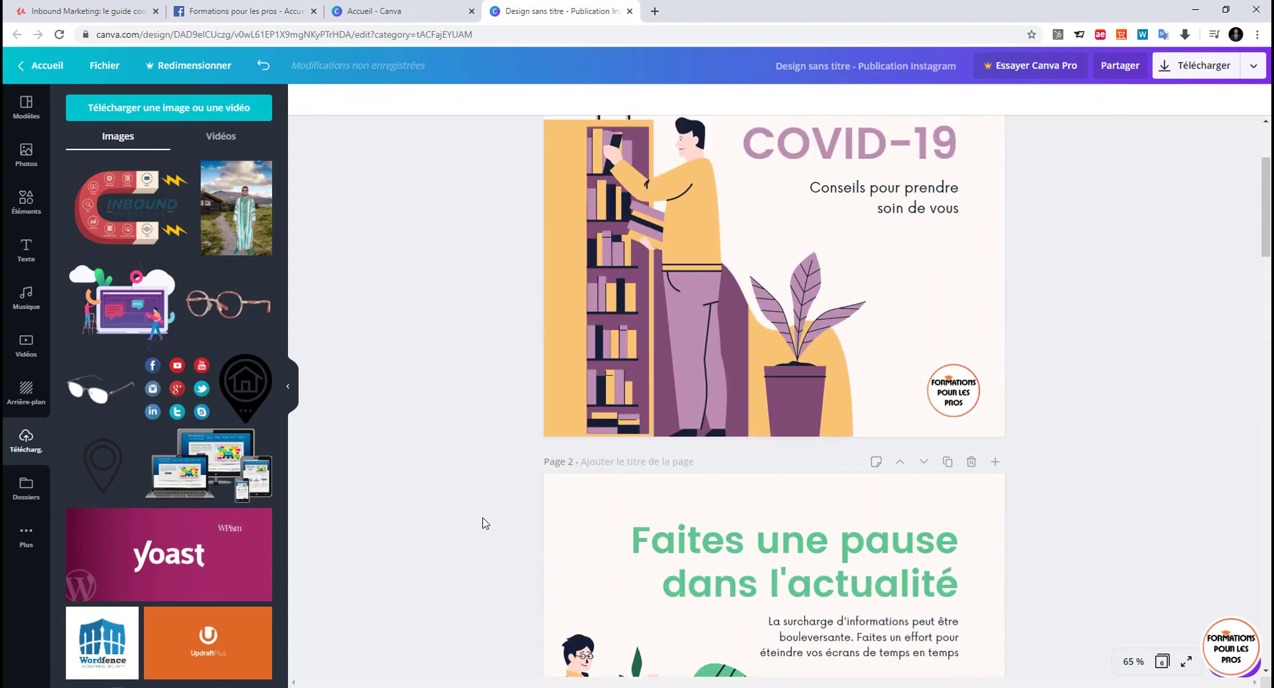
{"action": "scroll", "coordinate": [483, 523], "scroll_direction": "up", "scroll_amount": 3}
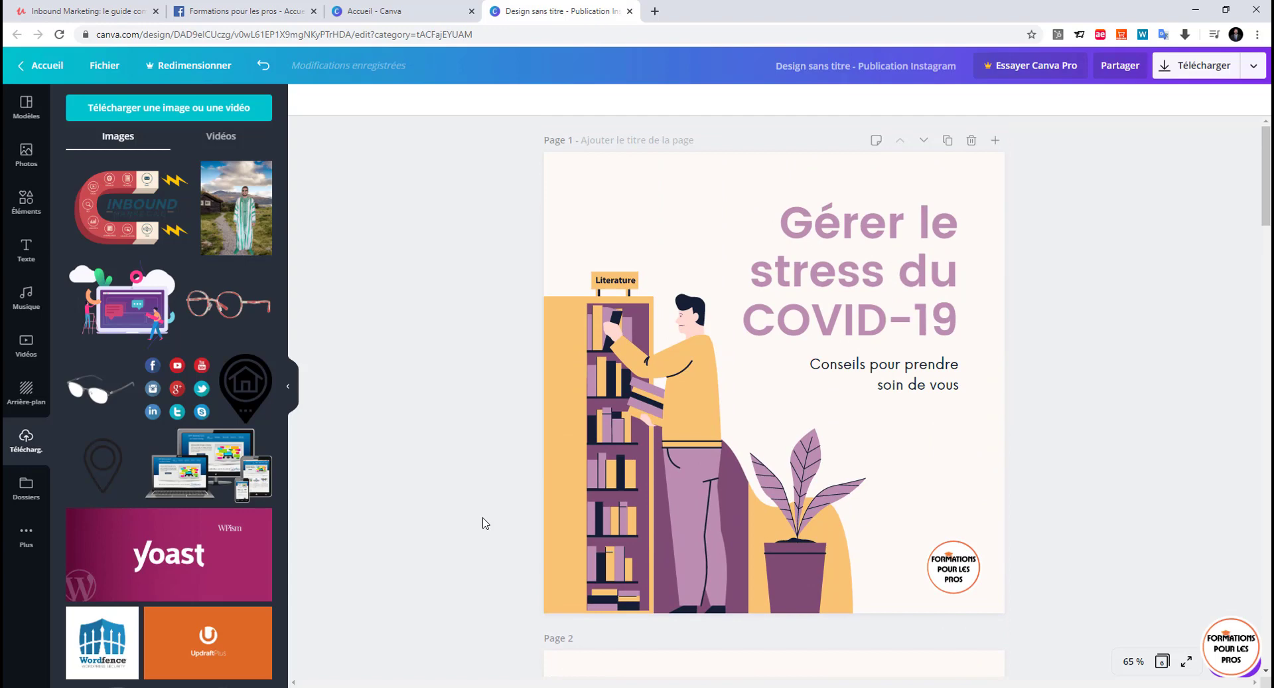
{"action": "left_click", "coordinate": [859, 218]}
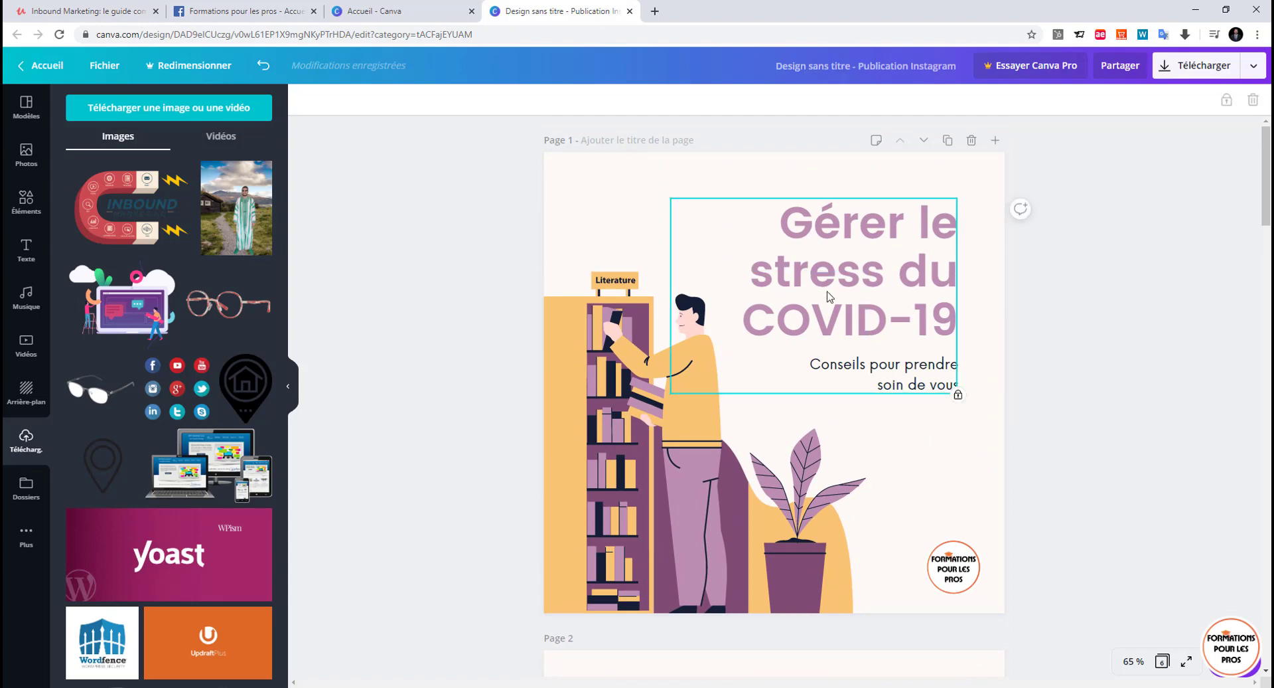
{"action": "left_click", "coordinate": [661, 422]}
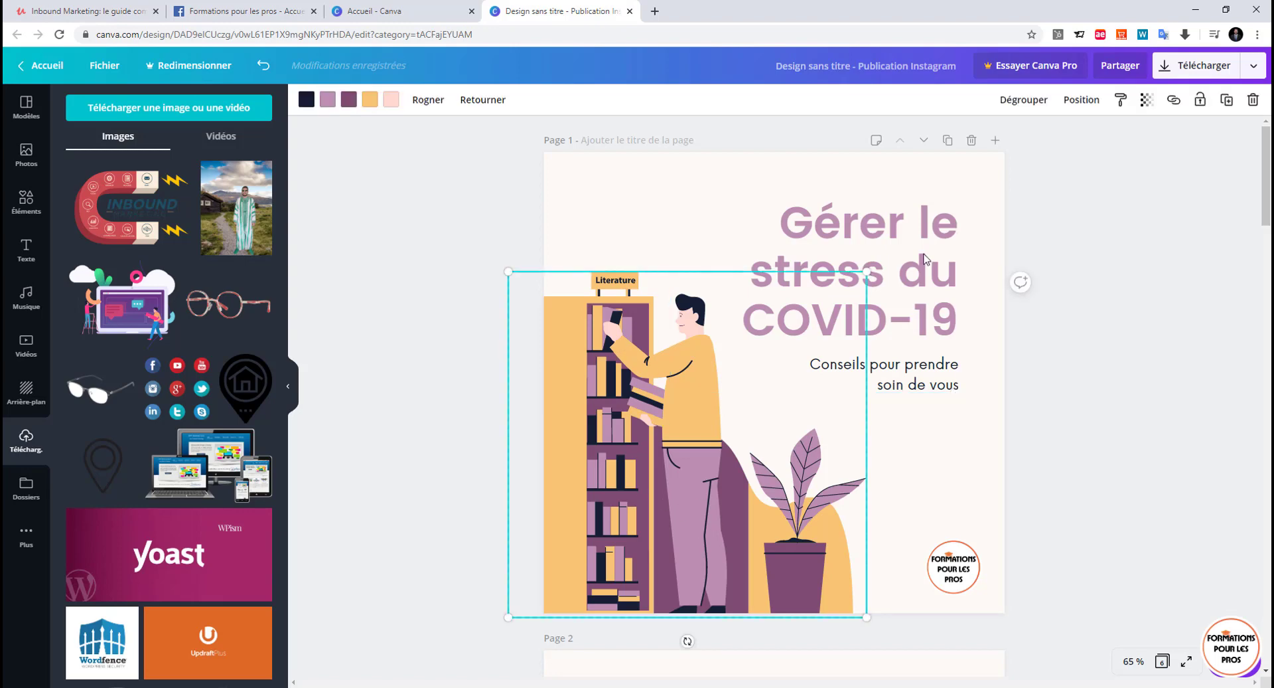
{"action": "left_click", "coordinate": [950, 372]}
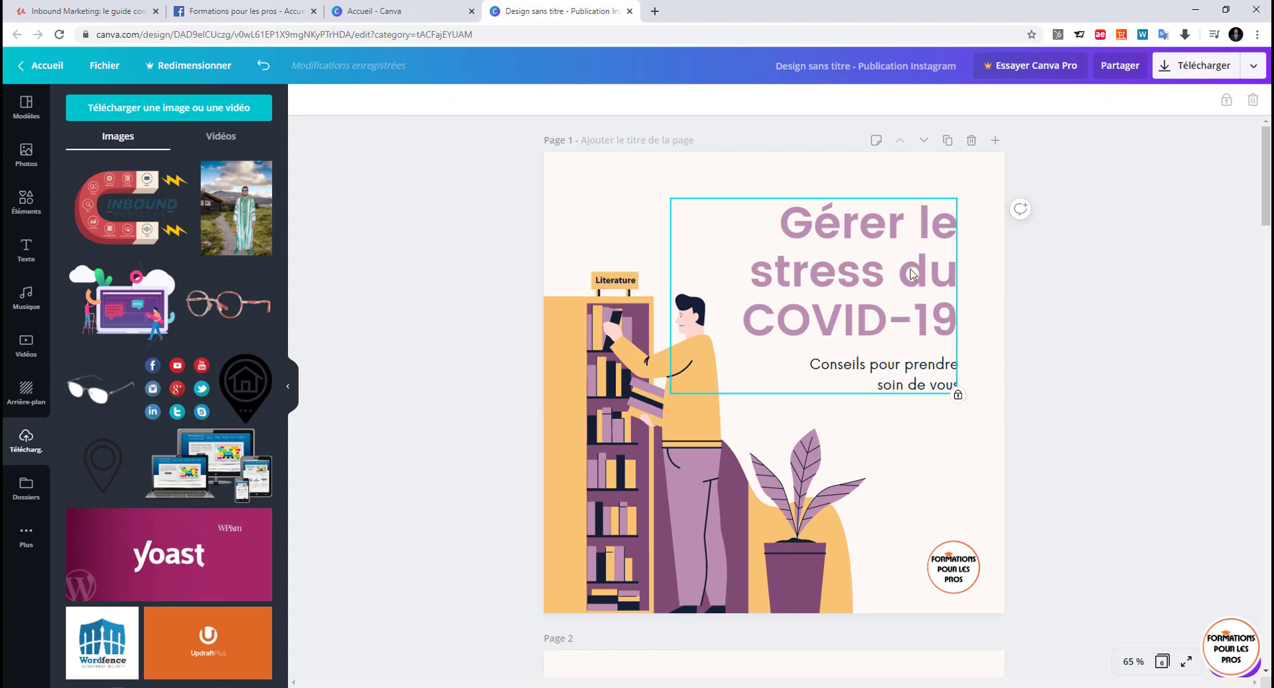
{"action": "left_click", "coordinate": [1095, 377]}
{"action": "scroll", "coordinate": [1095, 377], "scroll_direction": "down", "scroll_amount": 15}
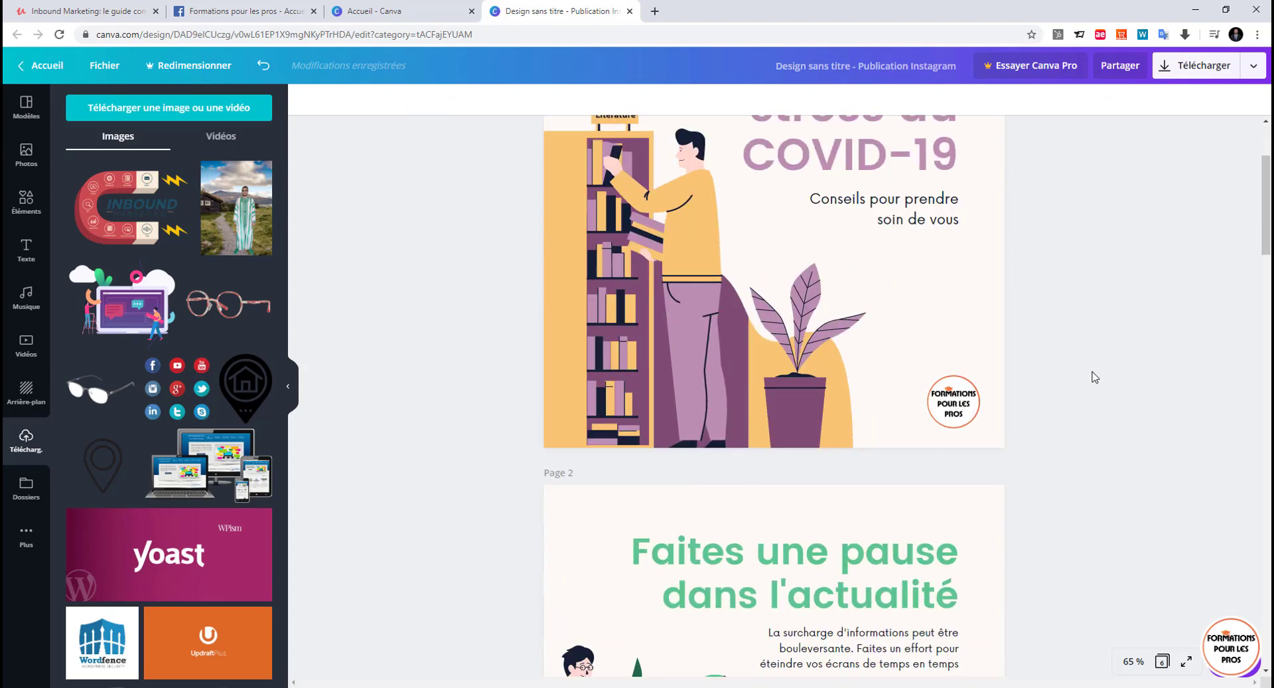
Check whether page 2's illustration and text can be edited, and review the logo placement down to page 6
{"action": "left_click", "coordinate": [808, 194]}
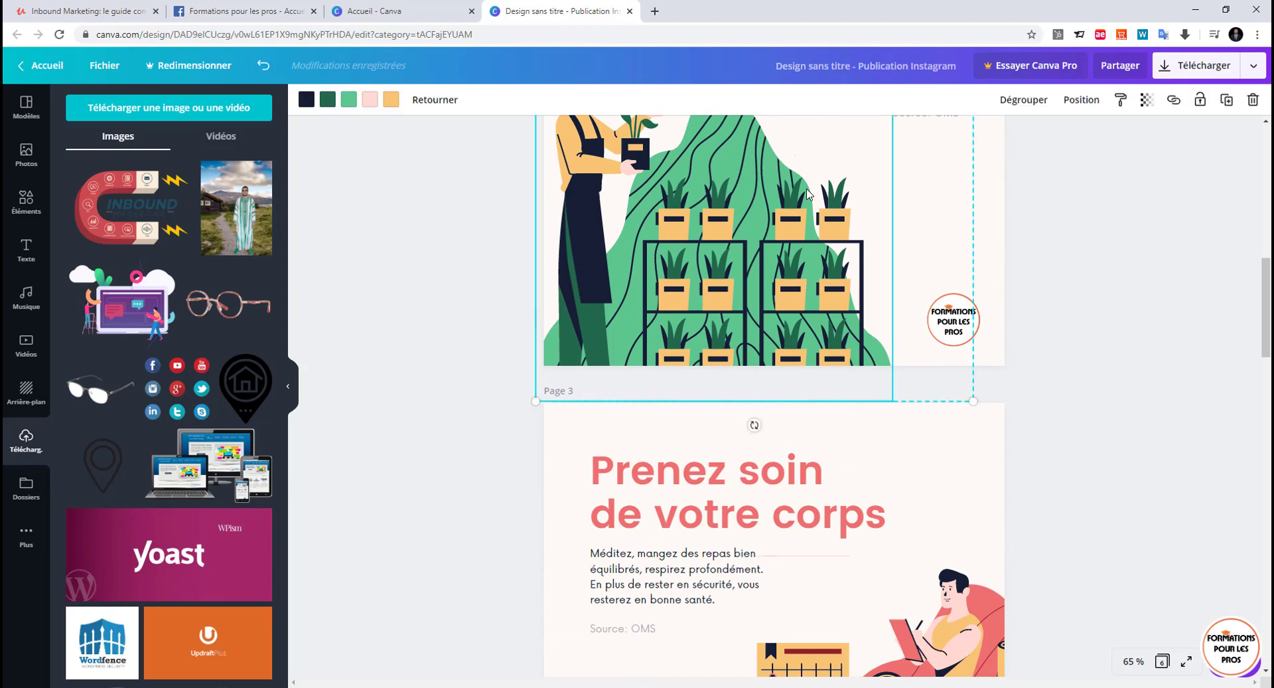
{"action": "scroll", "coordinate": [808, 194], "scroll_direction": "up", "scroll_amount": 10}
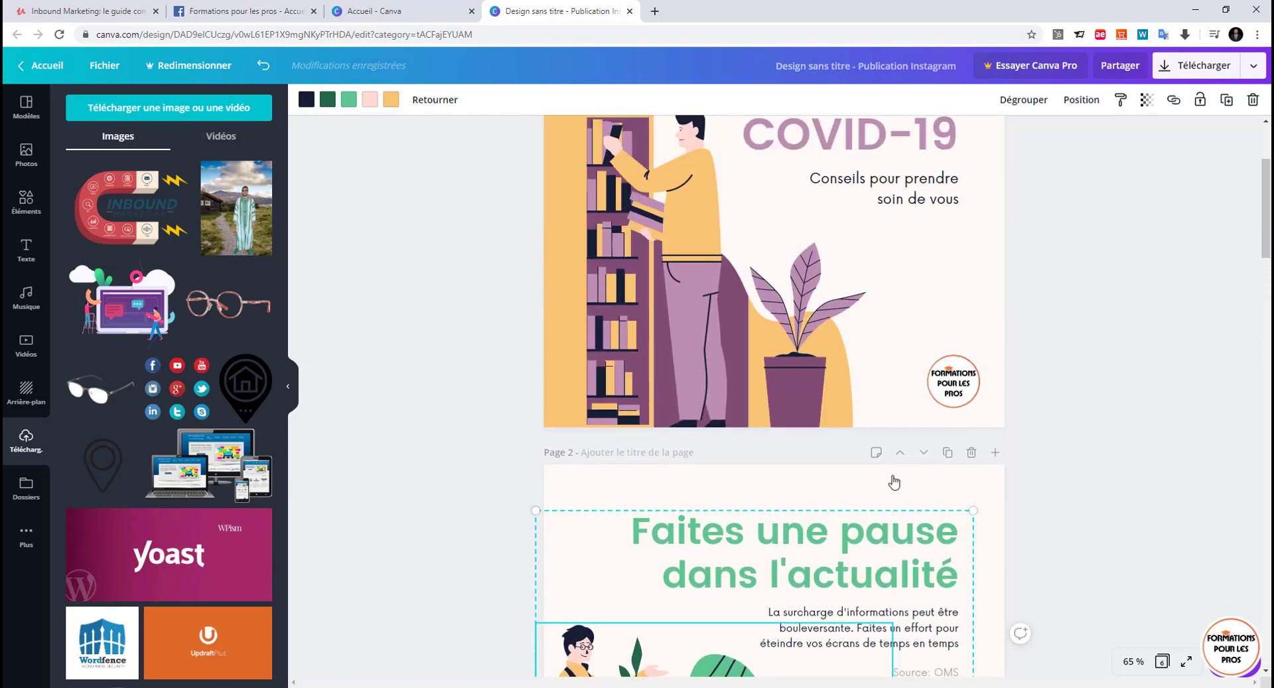
{"action": "left_click", "coordinate": [880, 534]}
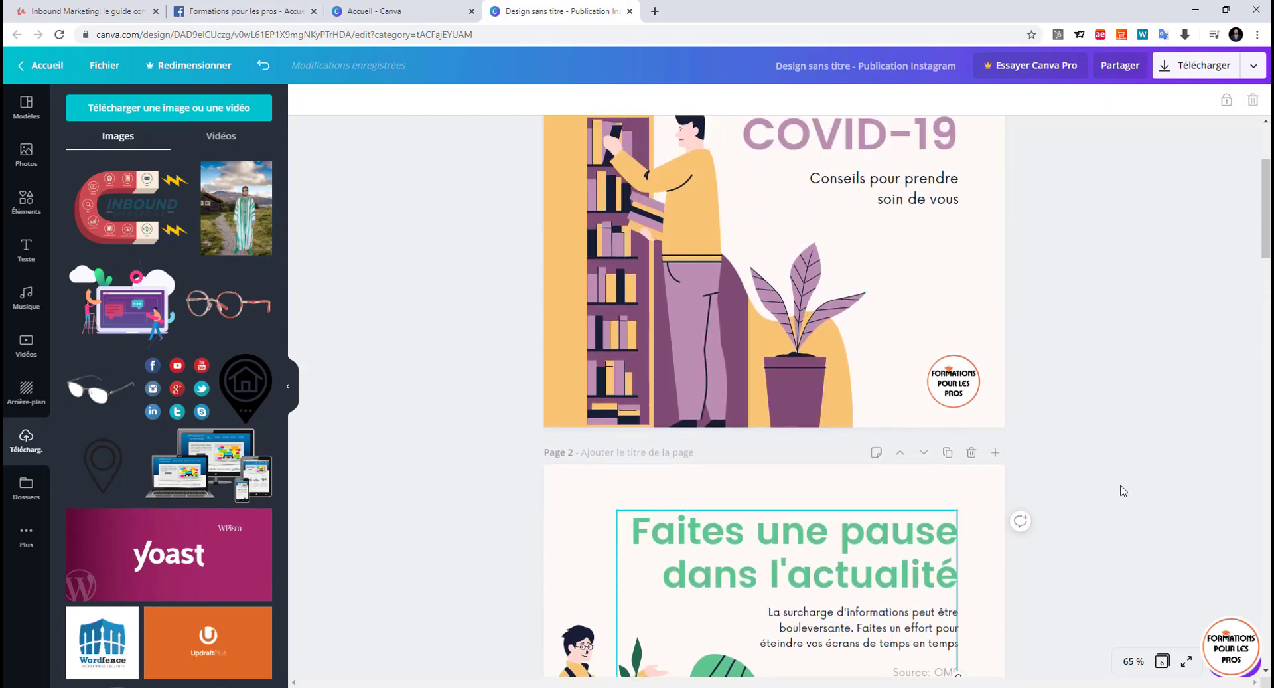
{"action": "scroll", "coordinate": [1123, 490], "scroll_direction": "down", "scroll_amount": 6}
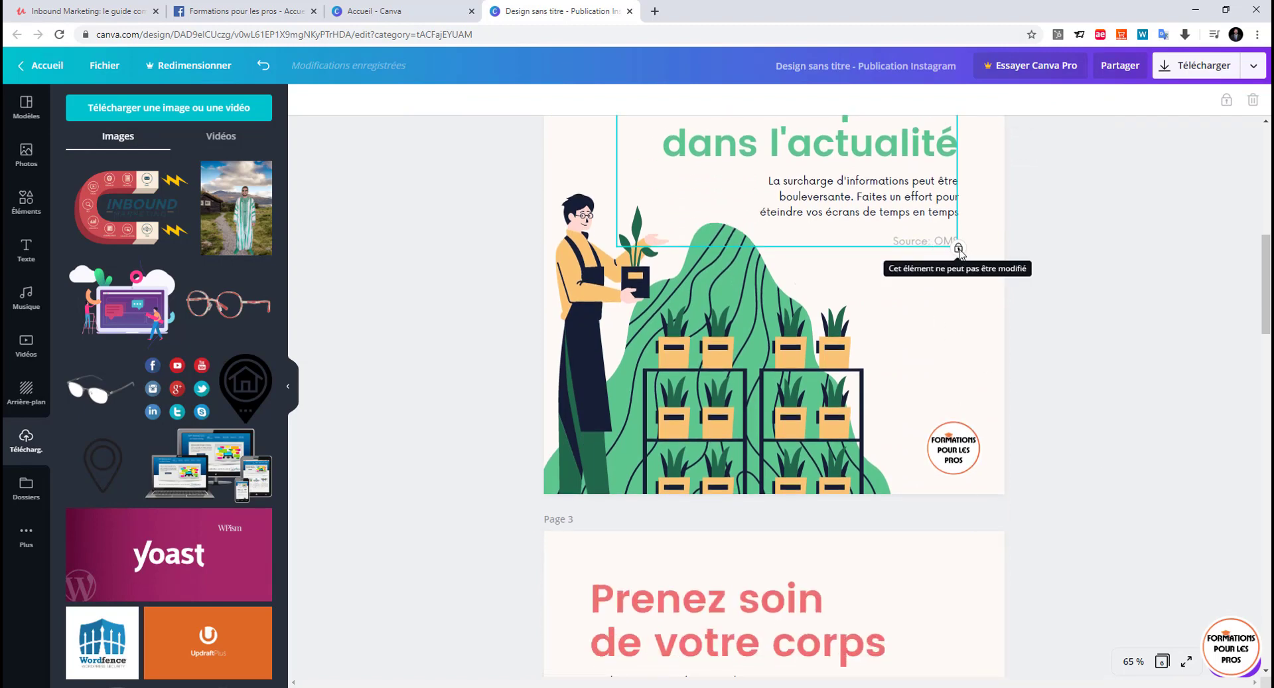
{"action": "scroll", "coordinate": [1075, 623], "scroll_direction": "down", "scroll_amount": 5}
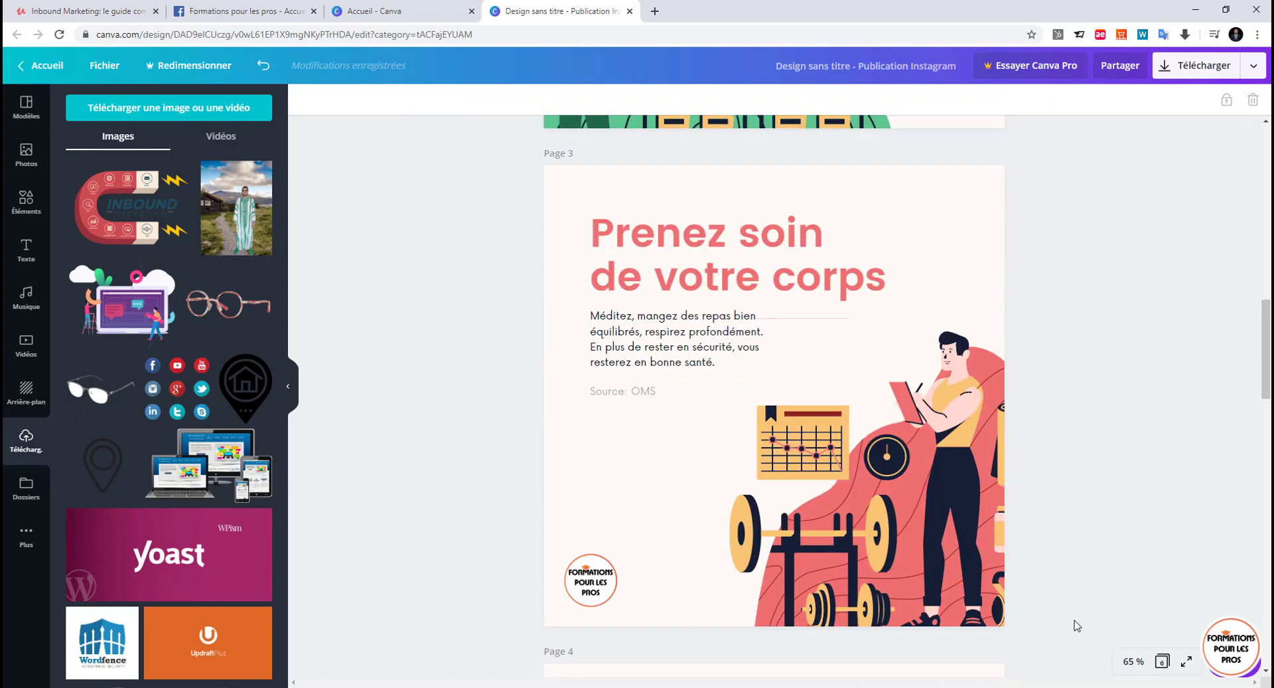
{"action": "scroll", "coordinate": [1074, 621], "scroll_direction": "down", "scroll_amount": 6}
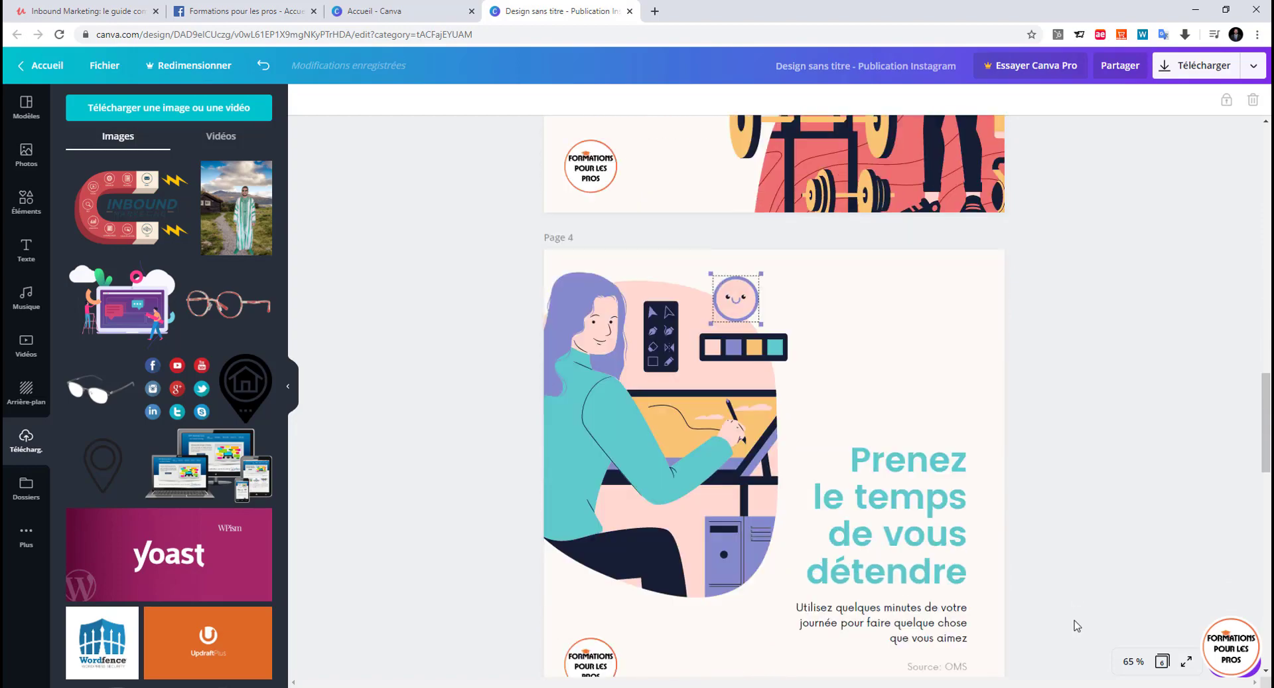
{"action": "scroll", "coordinate": [1075, 622], "scroll_direction": "down", "scroll_amount": 15}
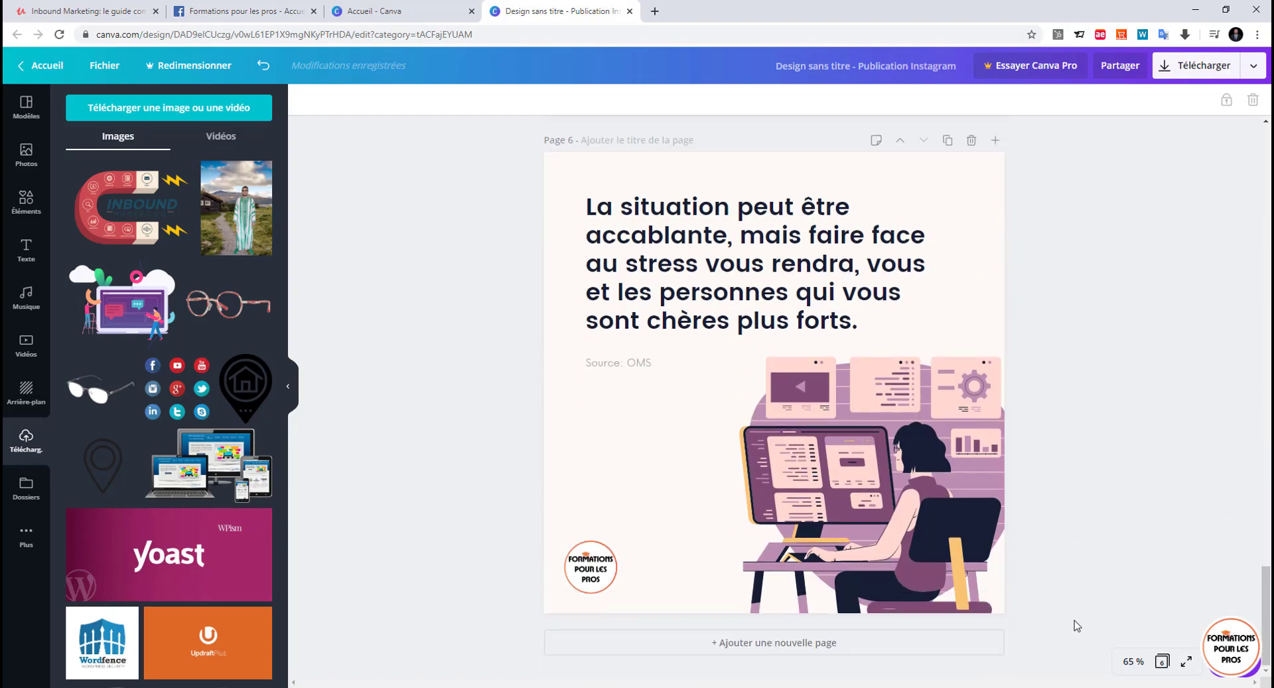
Rename the design as "Carrousel - Covid 19"
{"action": "left_click", "coordinate": [881, 60]}
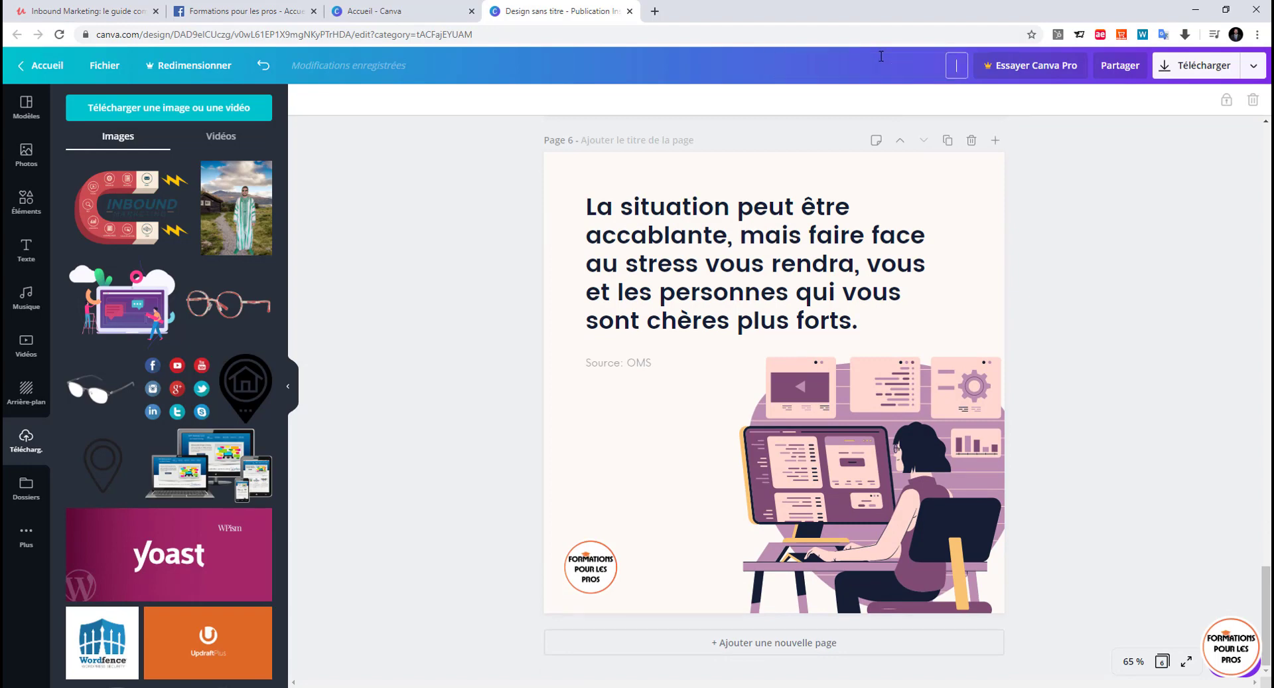
{"action": "type", "text": "Carrousel - Covid 19"}
{"action": "key", "text": "Return"}
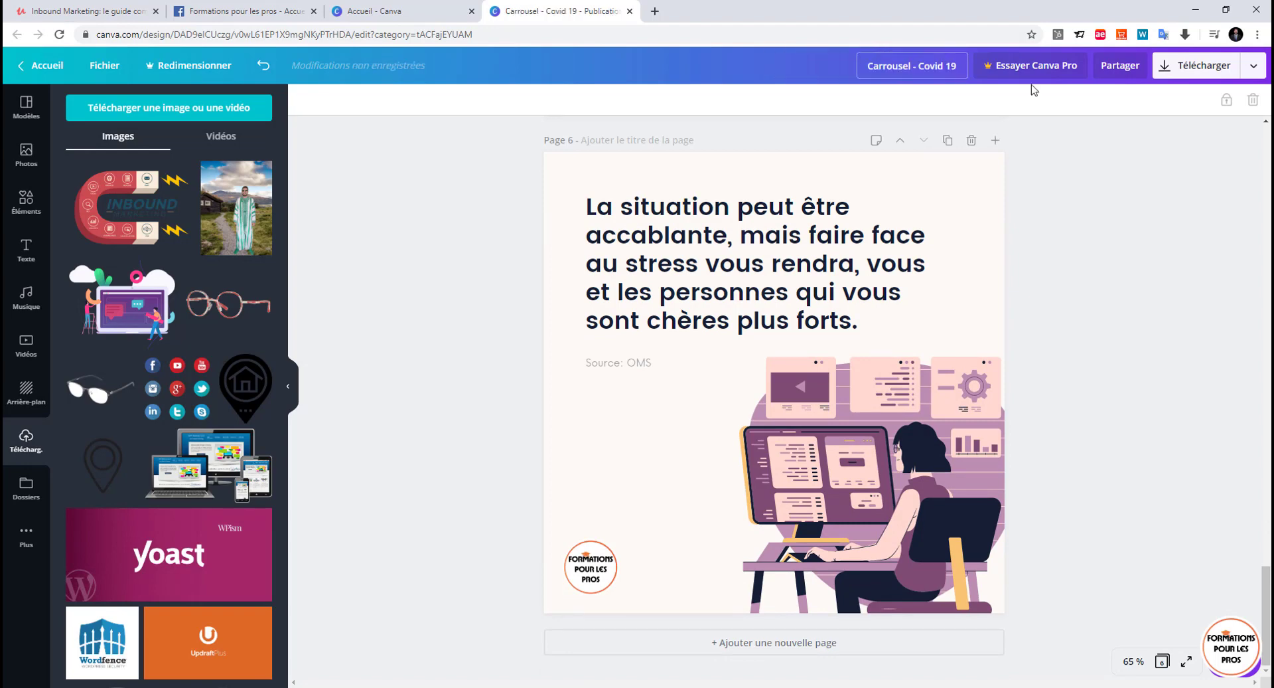
Download all six pages as PNG files, dismissing the Canva Pro trial offer and the WinRAR licence notice
{"action": "left_click", "coordinate": [1191, 69]}
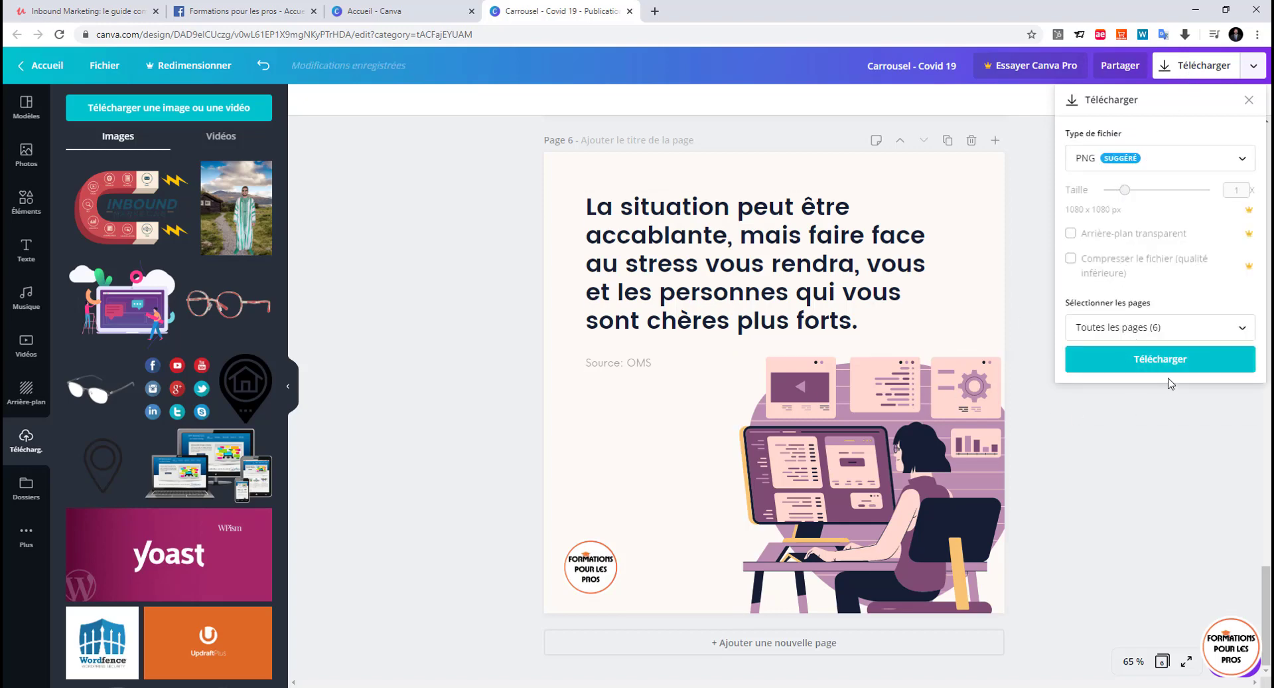
{"action": "left_click", "coordinate": [1142, 361]}
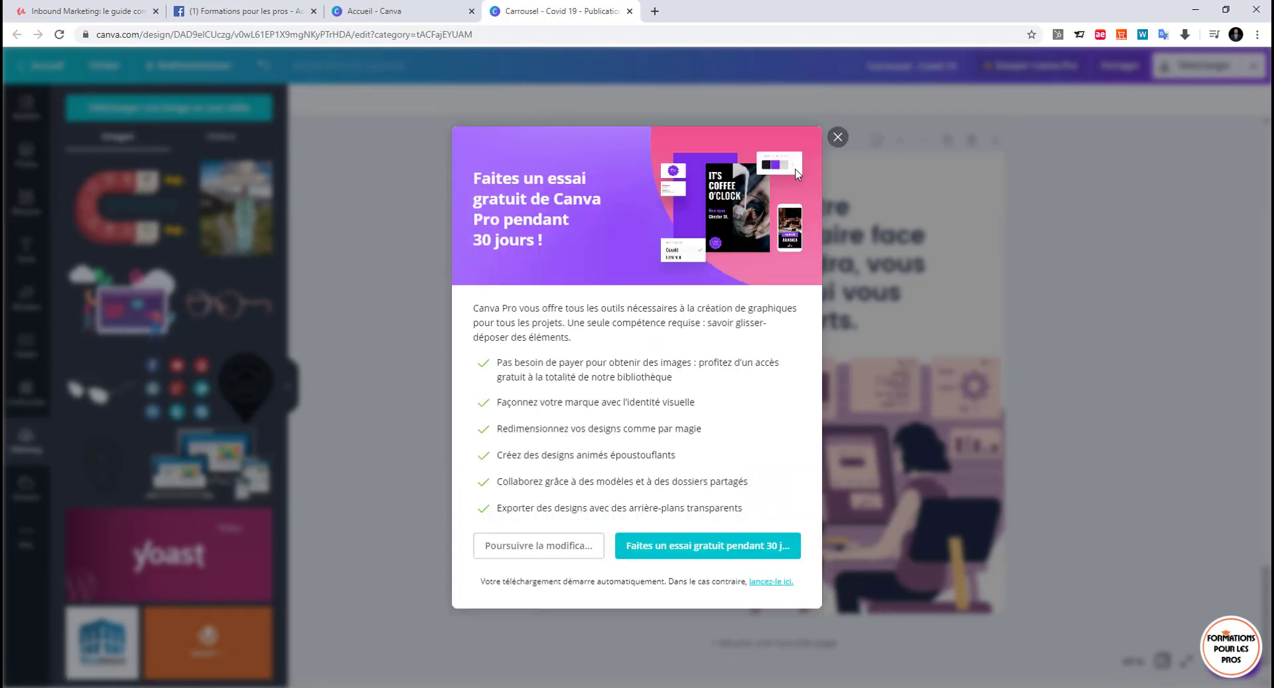
{"action": "left_click", "coordinate": [838, 138]}
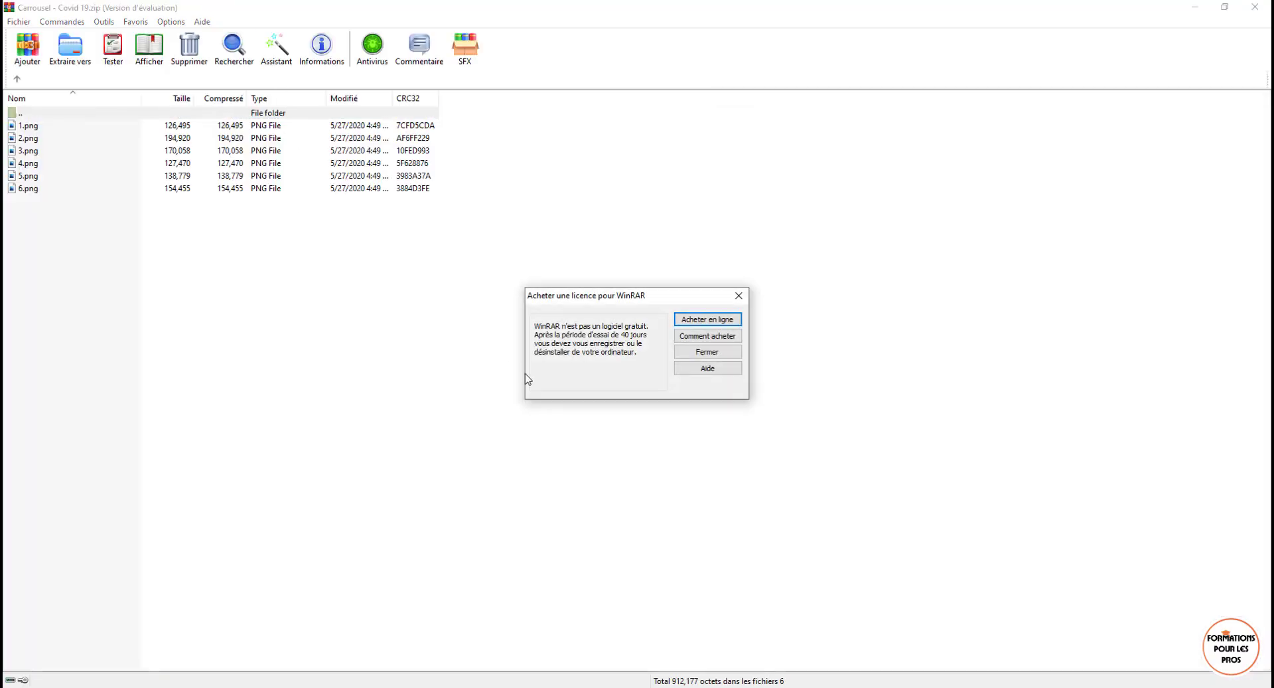
{"action": "left_click", "coordinate": [691, 354]}
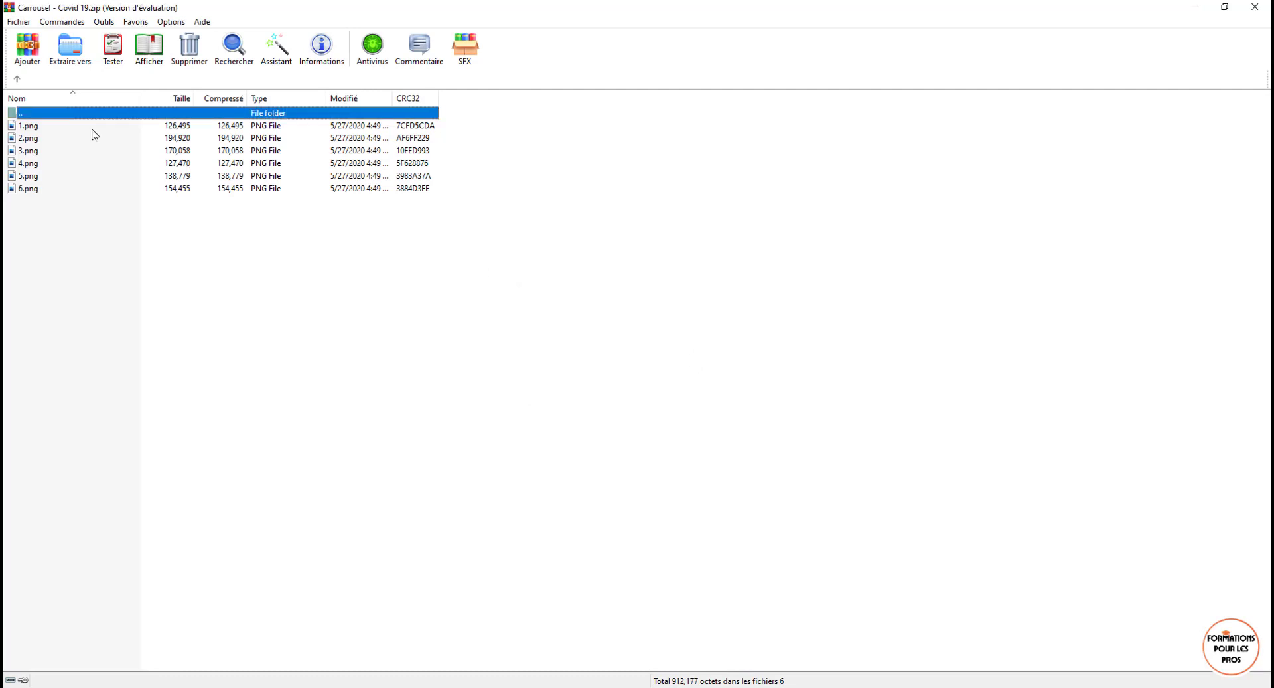
{"action": "left_click", "coordinate": [41, 125]}
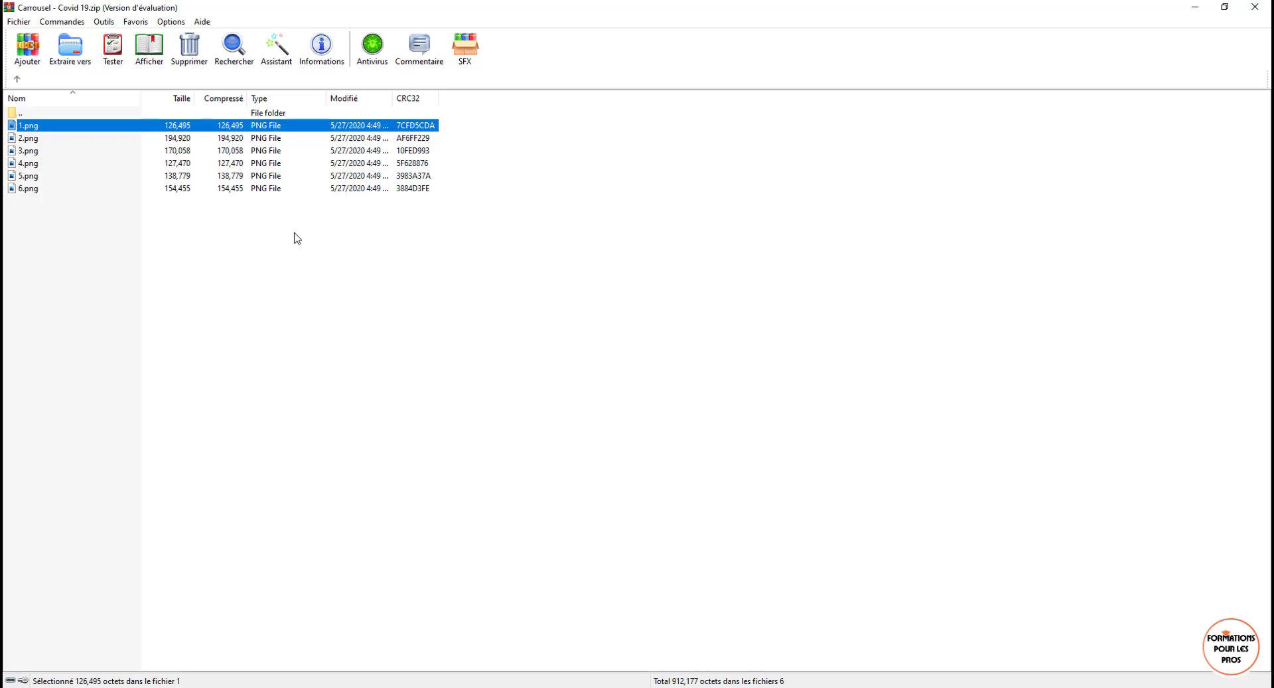
{"action": "left_click", "coordinate": [72, 53]}
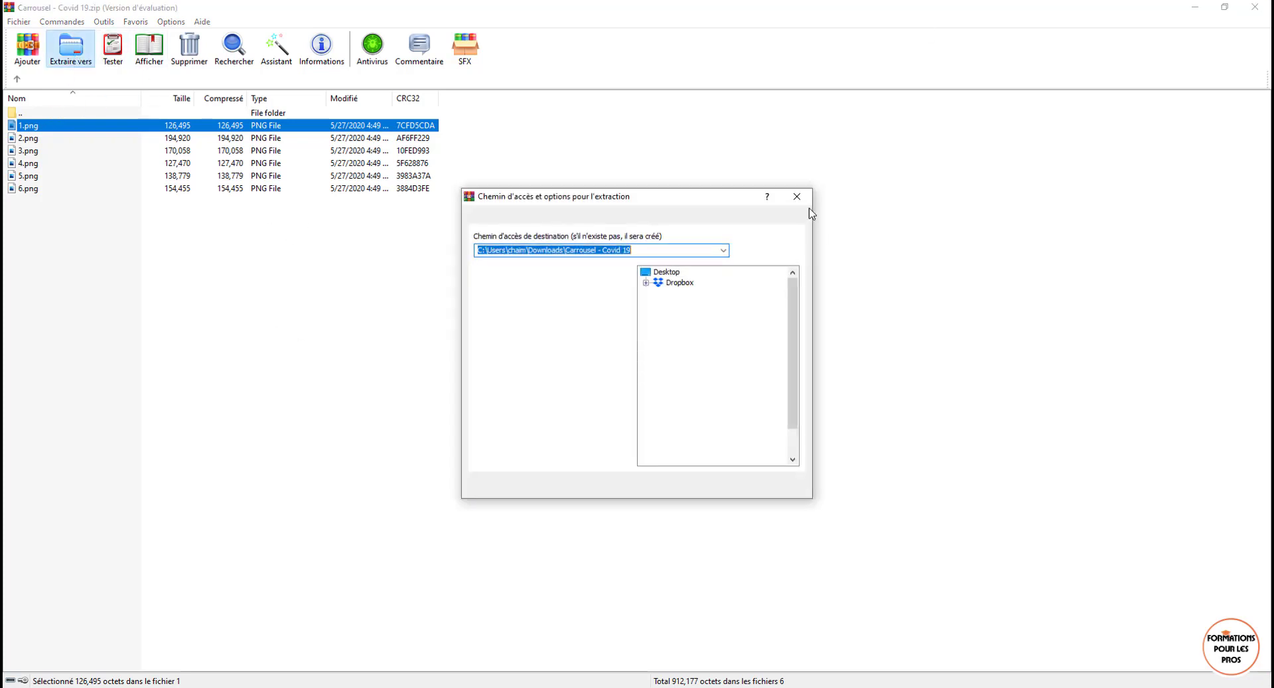
{"action": "left_click", "coordinate": [796, 196]}
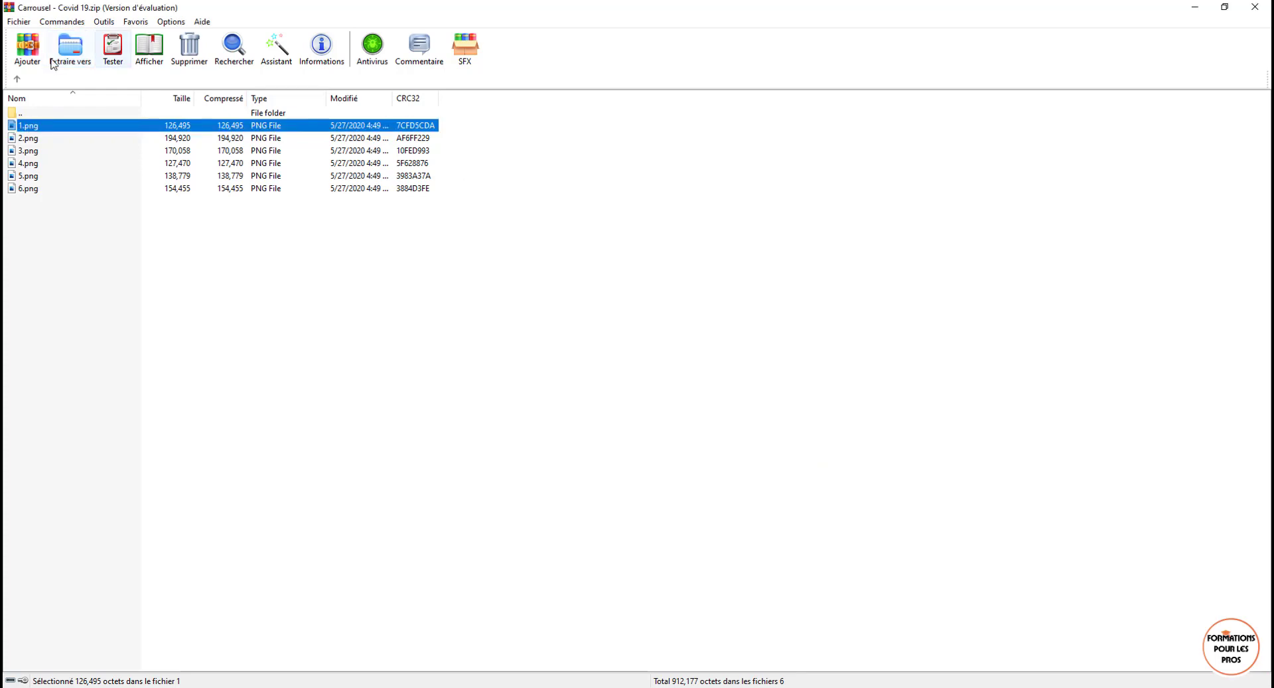
Extract the whole downloaded archive into the "Carrousel - Covid 19" folder in Downloads
{"action": "left_click", "coordinate": [25, 112]}
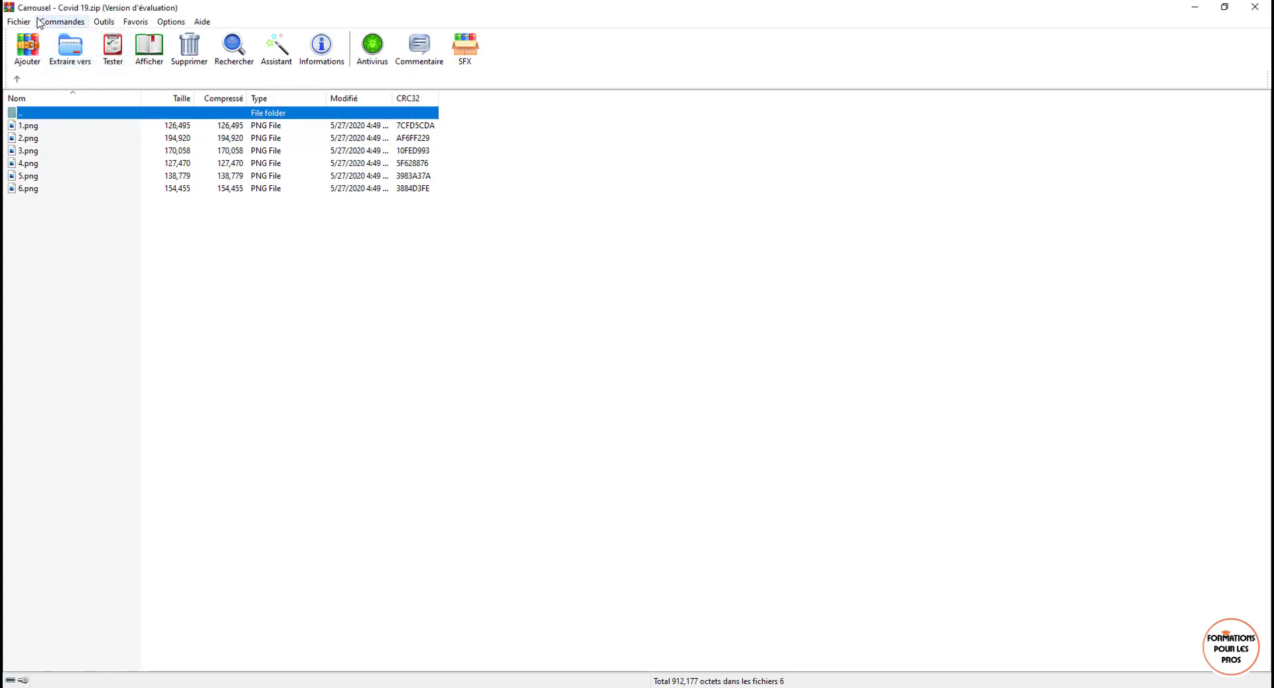
{"action": "left_click", "coordinate": [72, 57]}
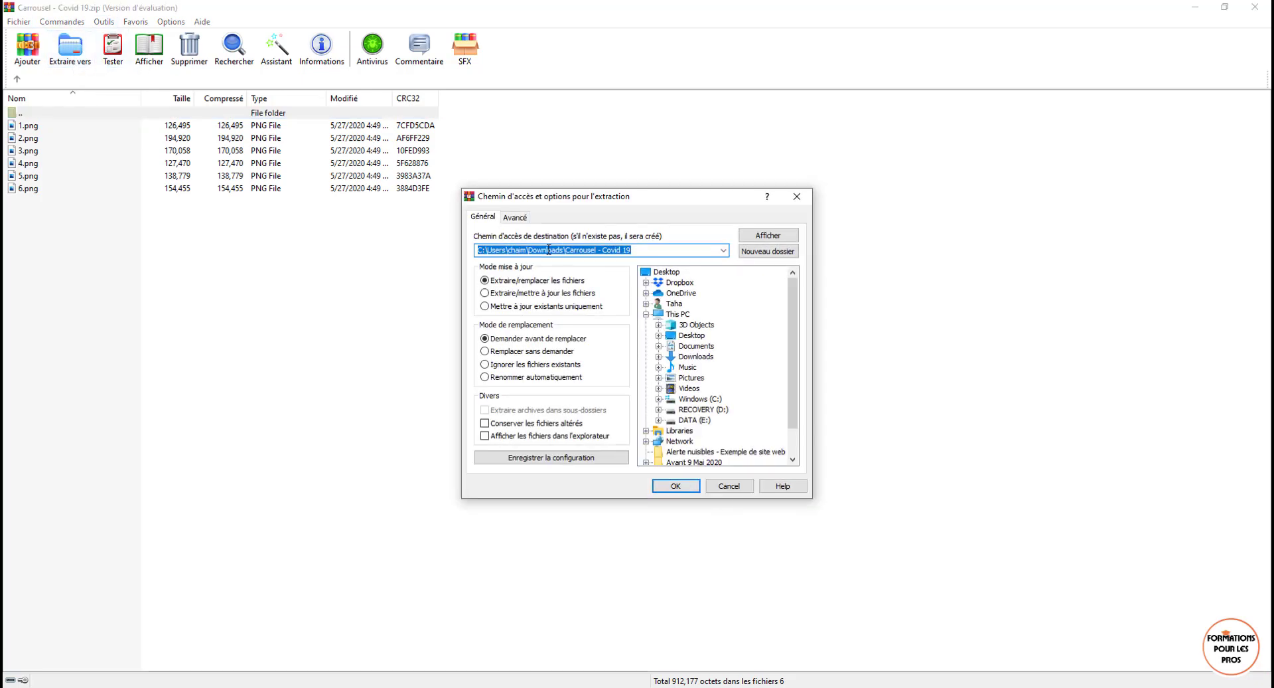
{"action": "left_click", "coordinate": [675, 485]}
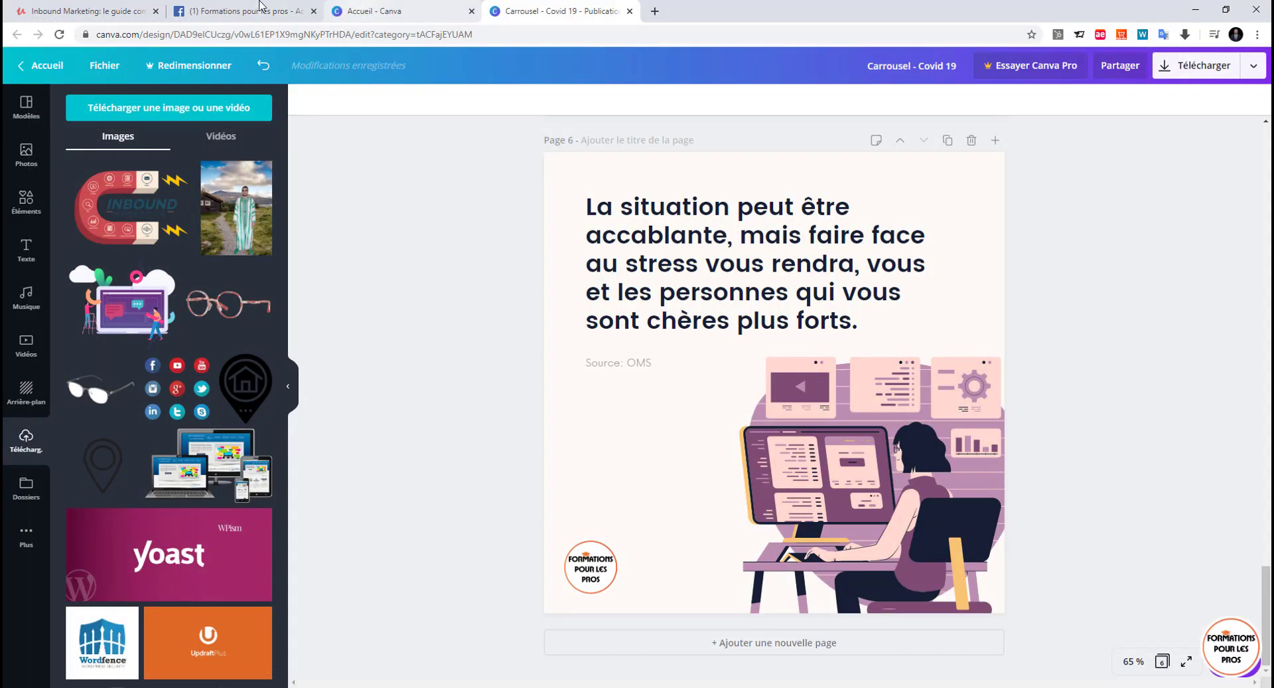
Switch to the Formations pour les pros Facebook page's publishing tools and start a new photo carousel post
{"action": "left_click", "coordinate": [260, 9]}
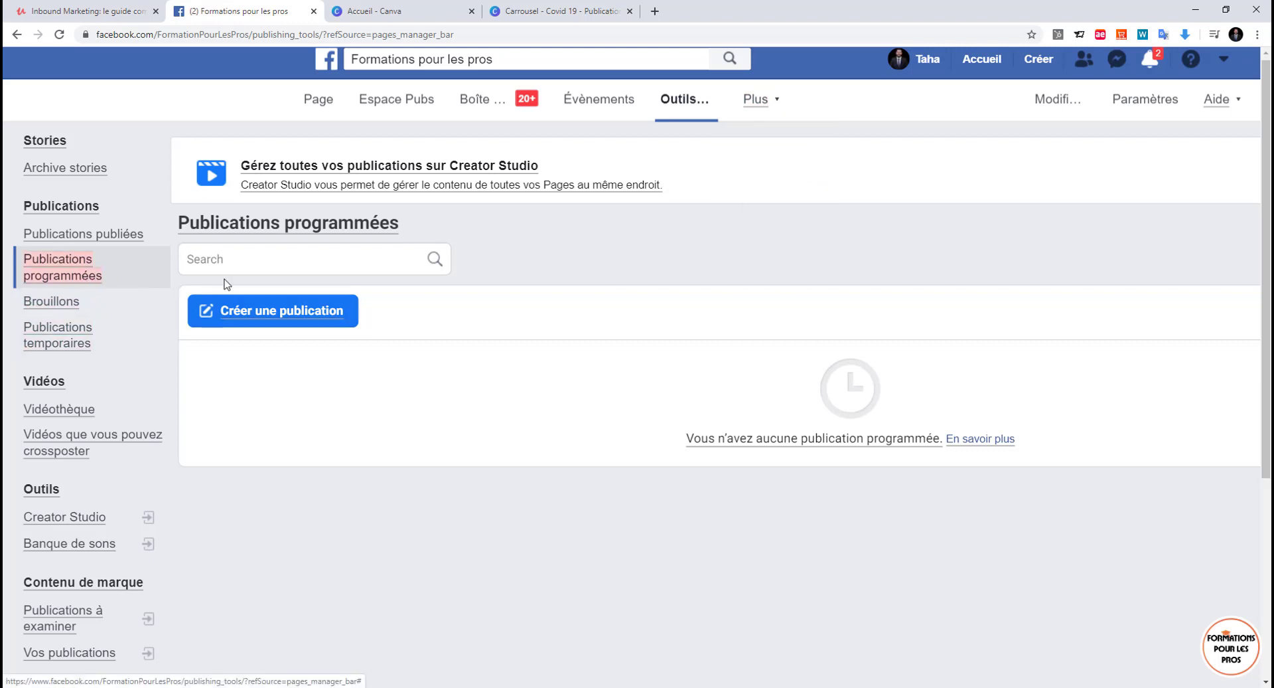
{"action": "left_click", "coordinate": [279, 312]}
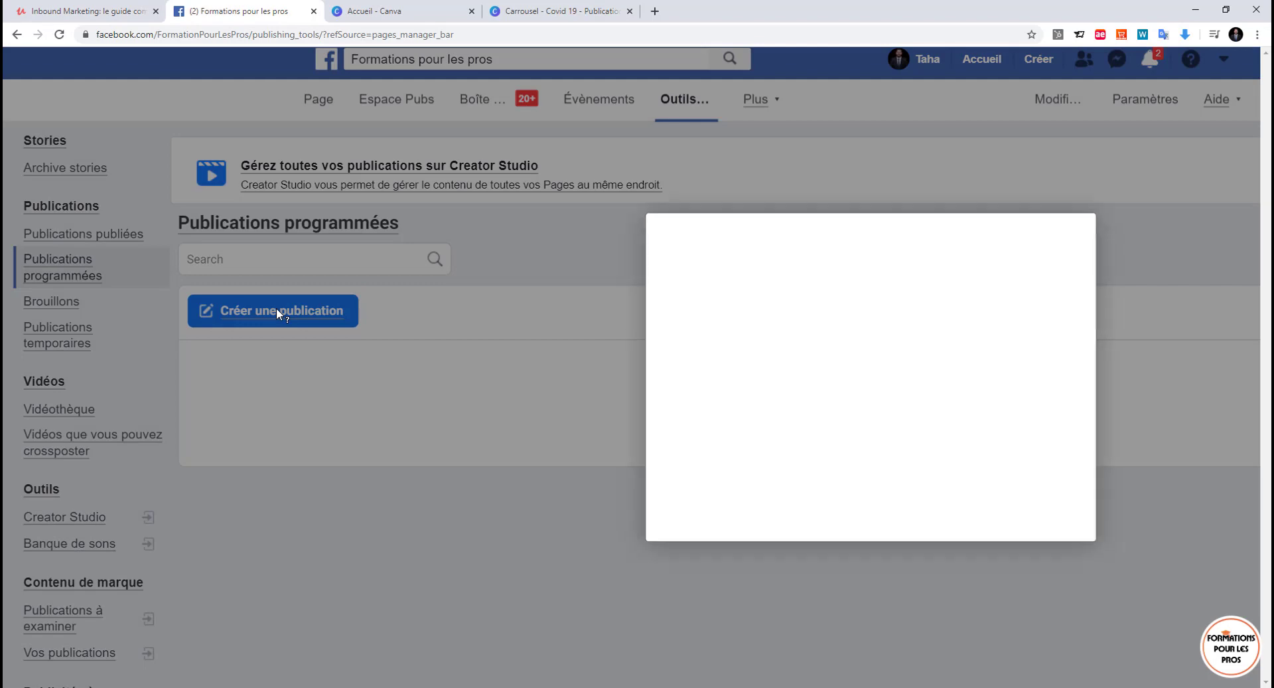
{"action": "left_click", "coordinate": [706, 334]}
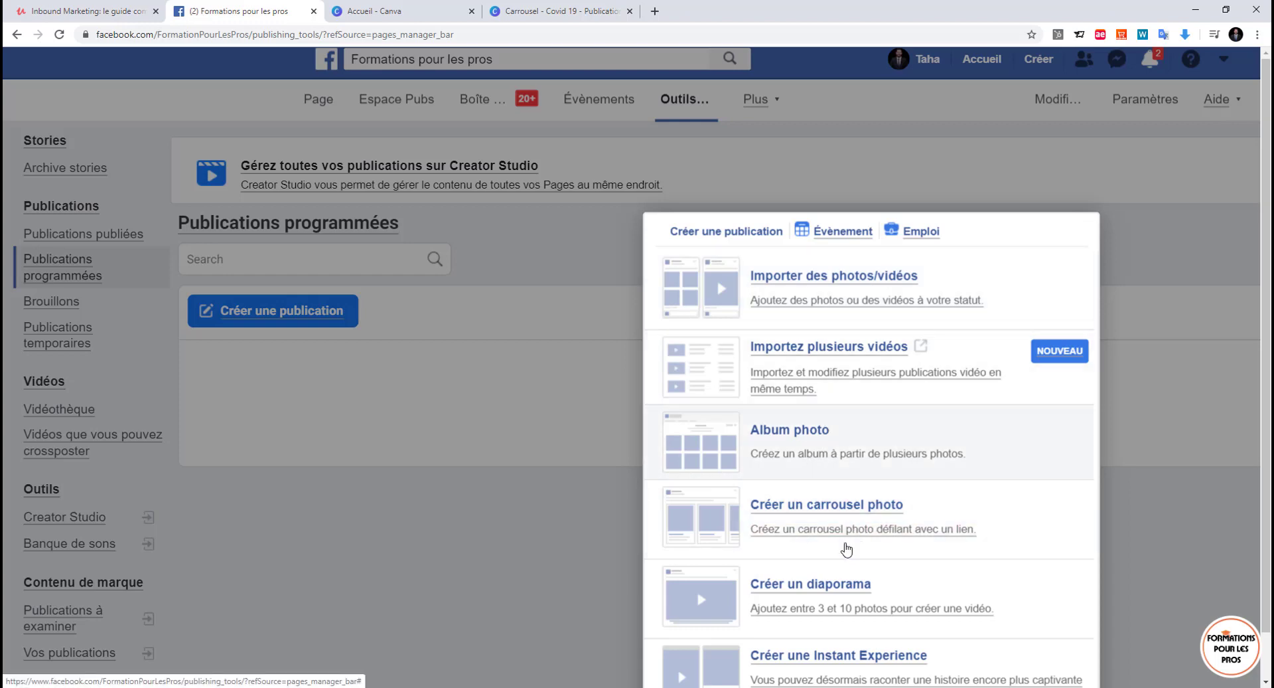
{"action": "left_click", "coordinate": [809, 593]}
{"action": "scroll", "coordinate": [809, 592], "scroll_direction": "down", "scroll_amount": 3}
{"action": "left_click", "coordinate": [808, 291]}
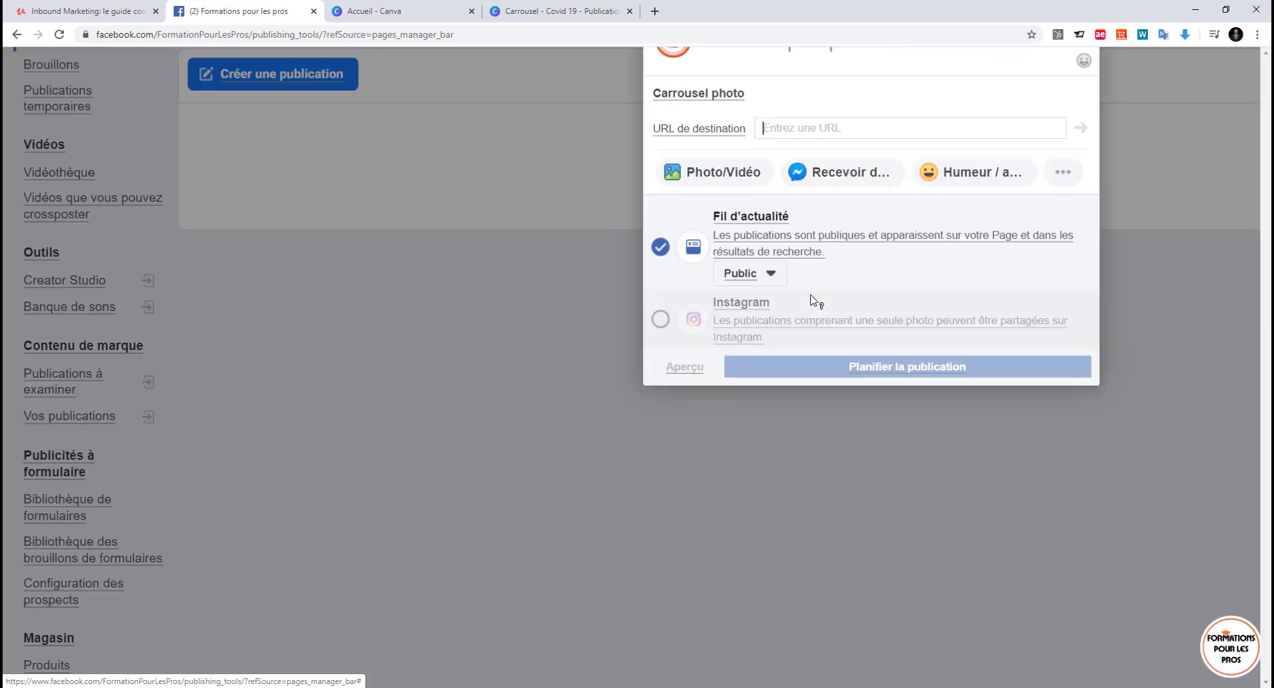
{"action": "scroll", "coordinate": [810, 299], "scroll_direction": "up", "scroll_amount": 1}
{"action": "scroll", "coordinate": [813, 298], "scroll_direction": "up", "scroll_amount": 3}
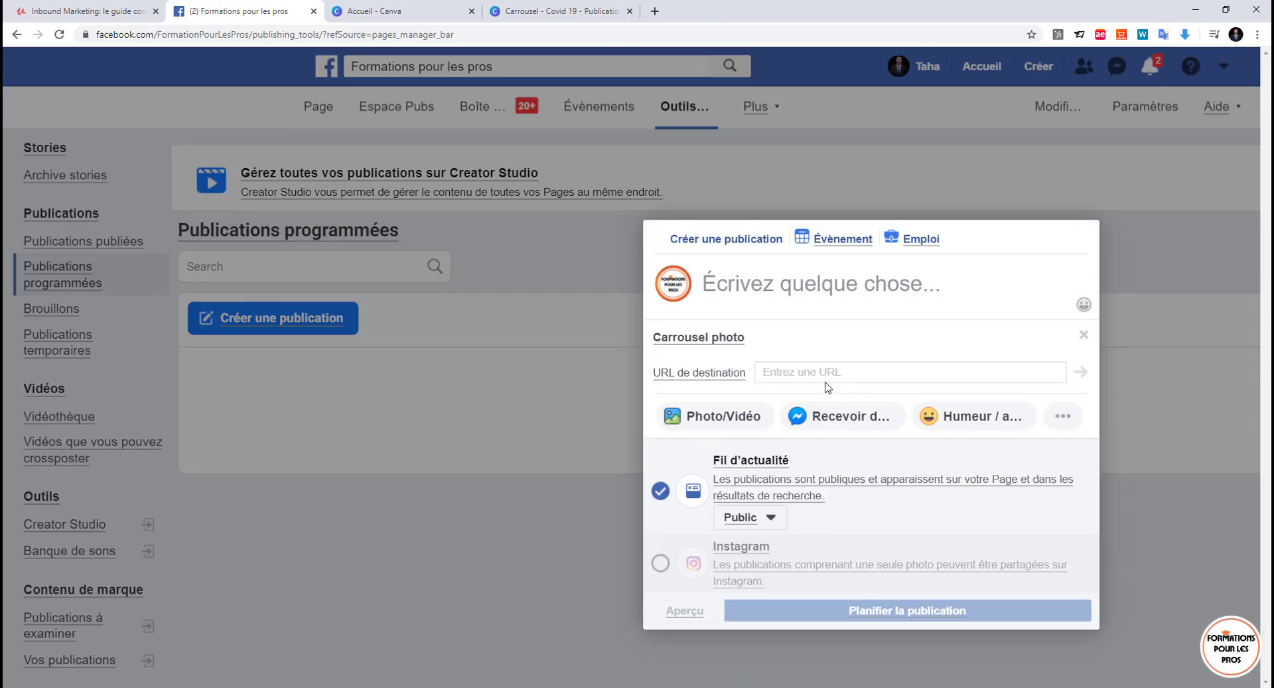
Try a WhatsApp wa.me link with a phone number as the carousel's destination URL
{"action": "type", "text": "www."}
{"action": "type", "text": "formatioons"}
{"action": "double_click", "coordinate": [826, 384]}
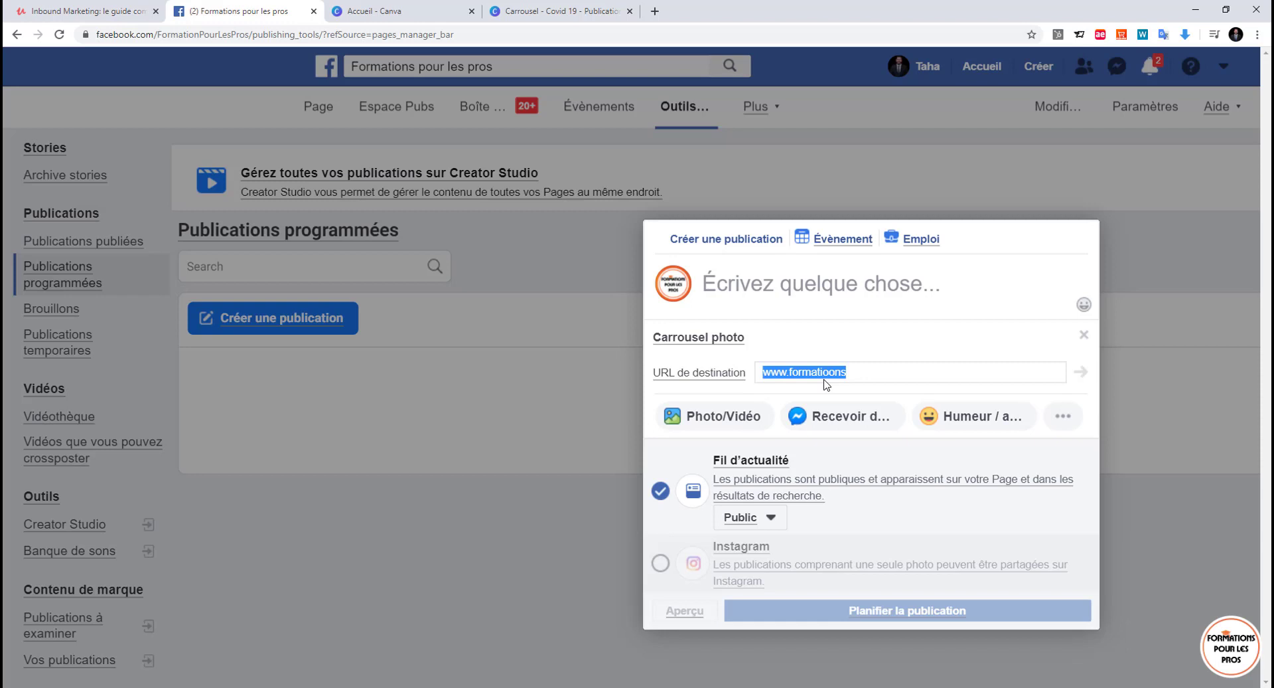
{"action": "type", "text": "wa.me/212"}
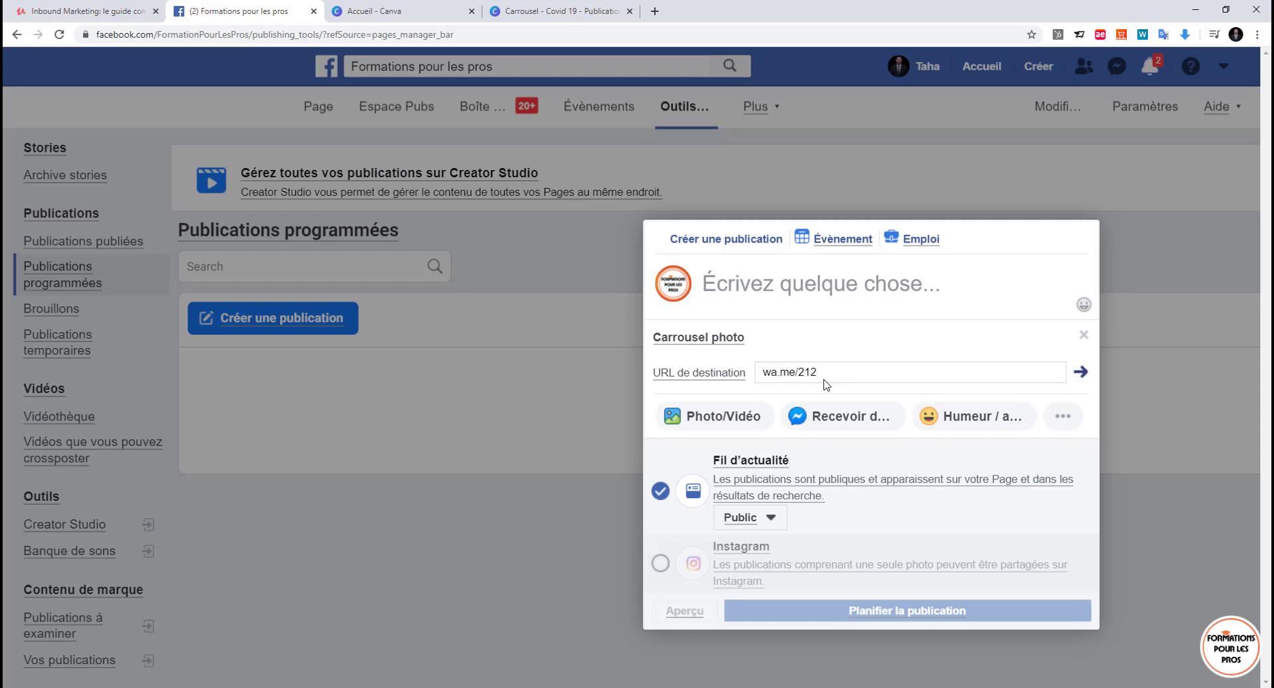
{"action": "type", "text": "848484"}
Replace the carousel's destination URL with the Messenger link prefix m.me/
{"action": "double_click", "coordinate": [824, 377]}
{"action": "key", "text": "shift+Left"}
{"action": "key", "text": "shift+Left"}
{"action": "key", "text": "BackSpace"}
{"action": "key", "text": "BackSpace"}
{"action": "key", "text": "BackSpace"}
{"action": "type", "text": "m.me/"}
Complete the link as m.me/FormationPourLesPros using the page's username, load its preview, and remove that preview from the post
{"action": "double_click", "coordinate": [190, 34]}
{"action": "key", "text": "ctrl+c"}
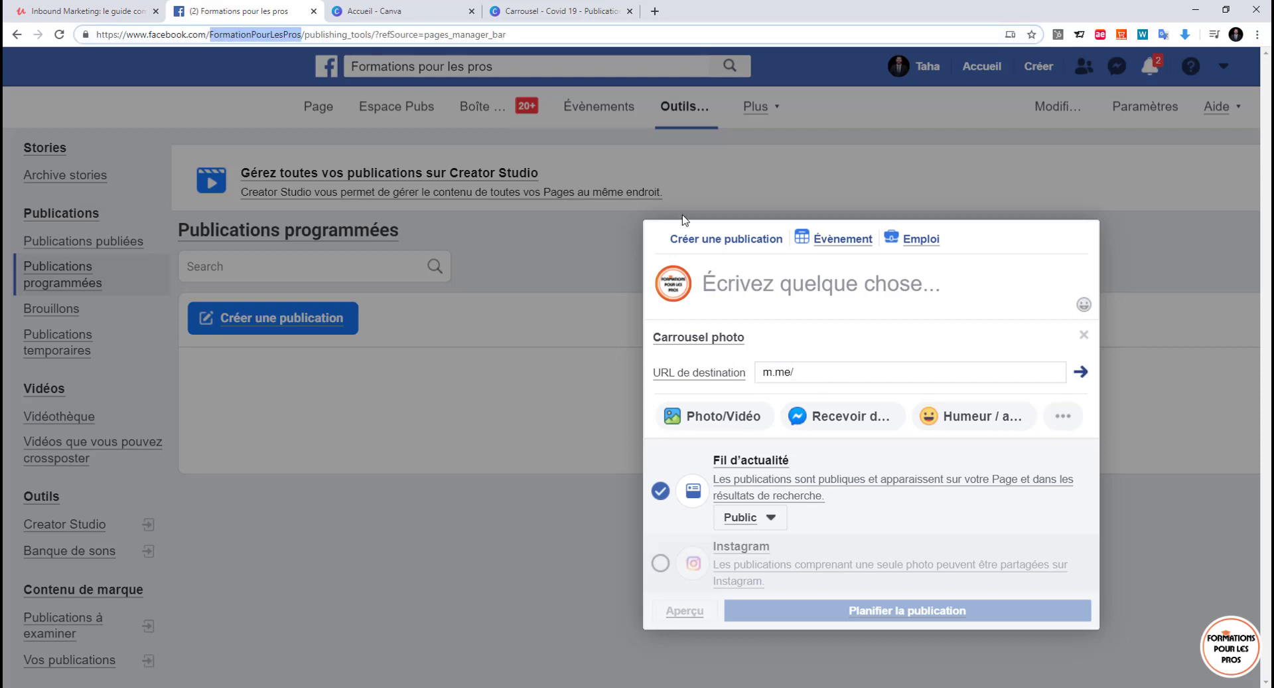
{"action": "left_click", "coordinate": [834, 377]}
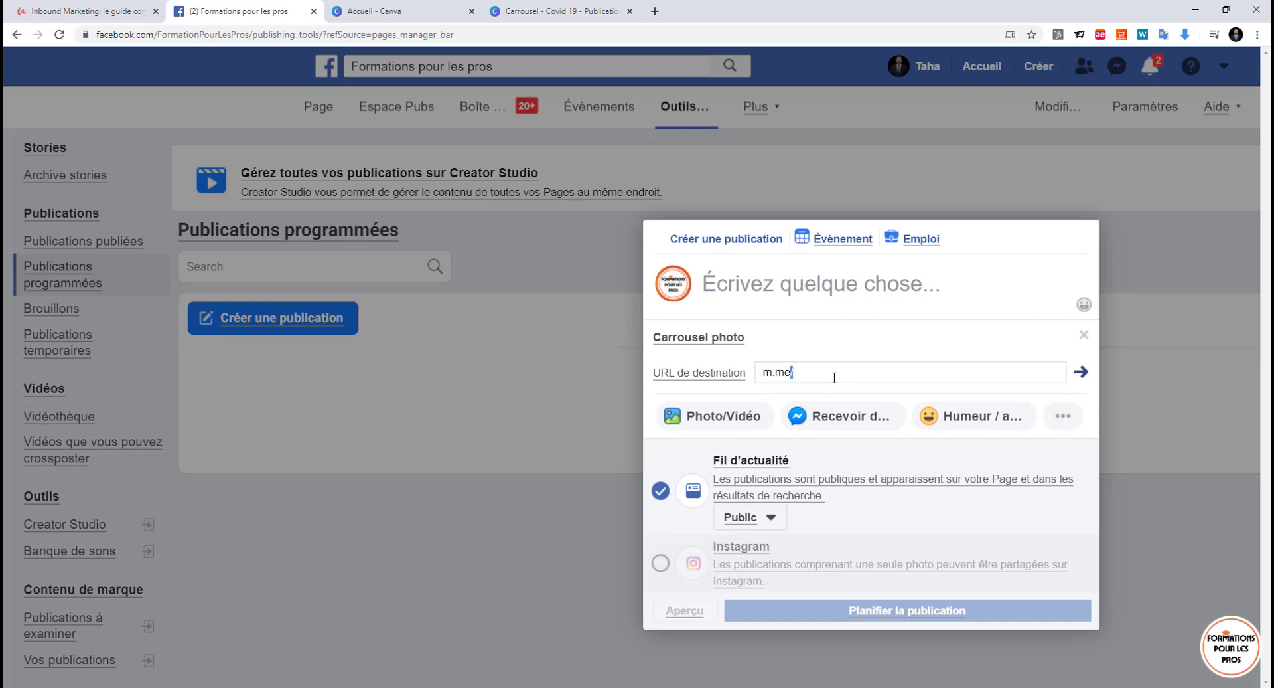
{"action": "key", "text": "BackSpace"}
{"action": "key", "text": "ctrl+v"}
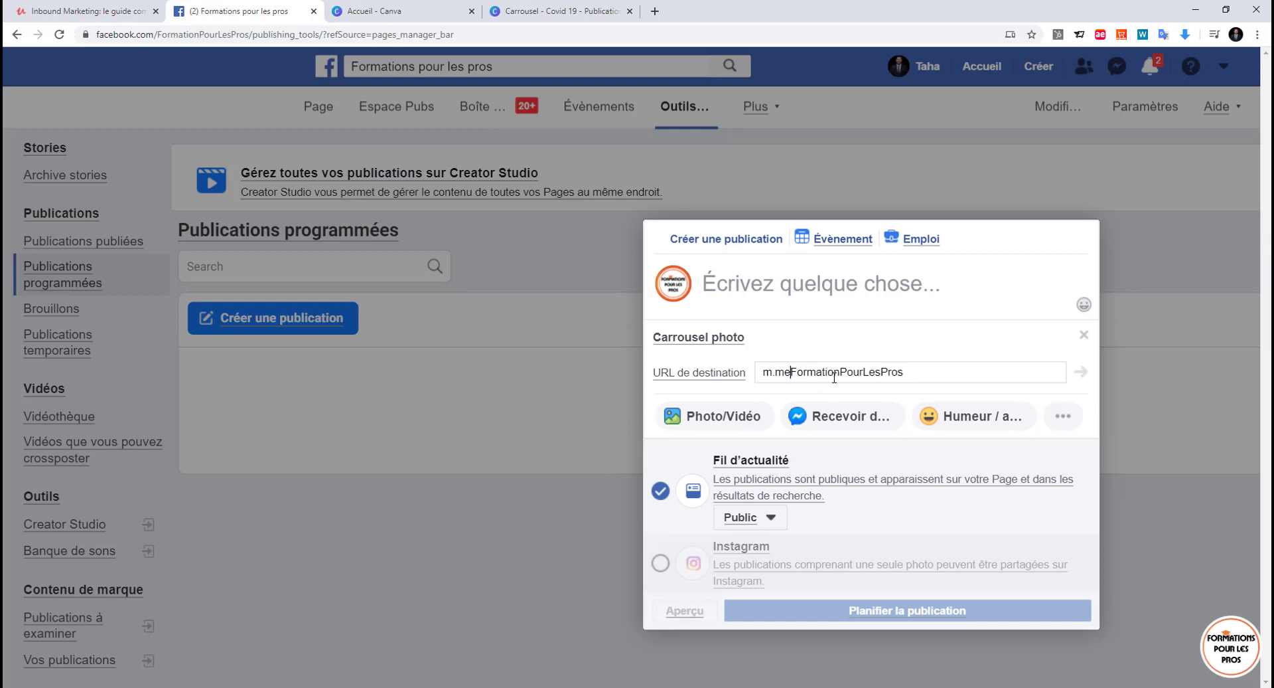
{"action": "type", "text": "/"}
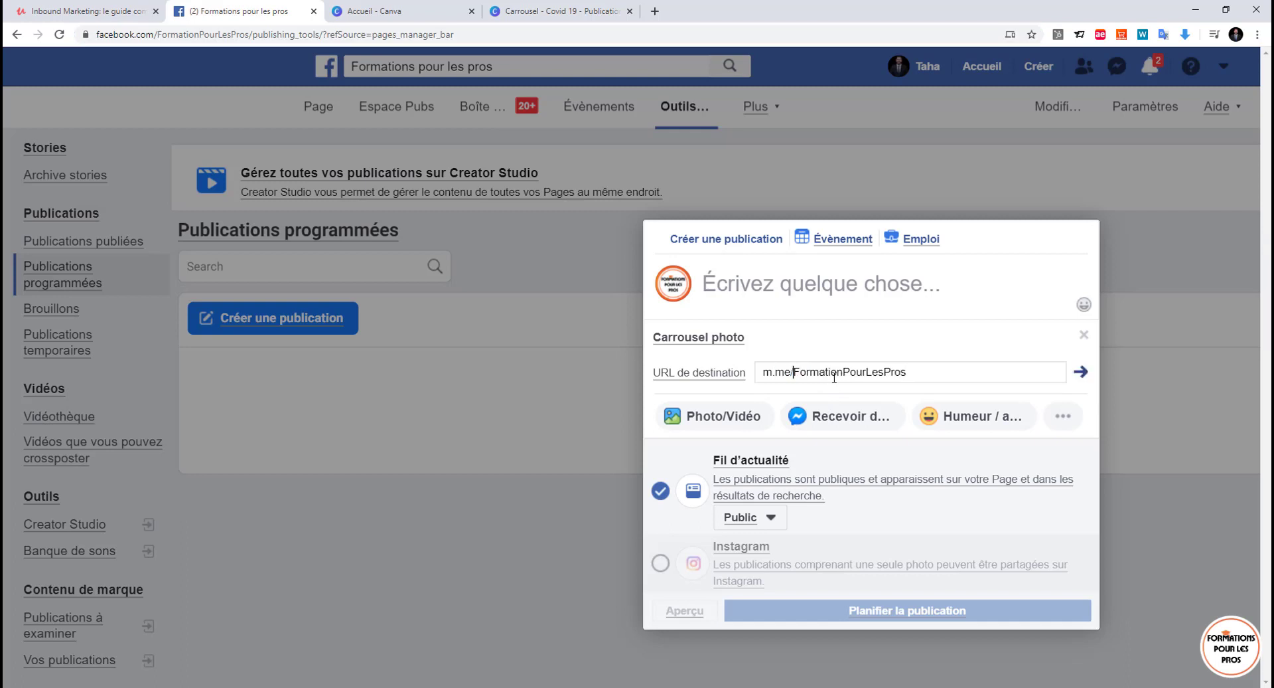
{"action": "left_click", "coordinate": [1080, 373]}
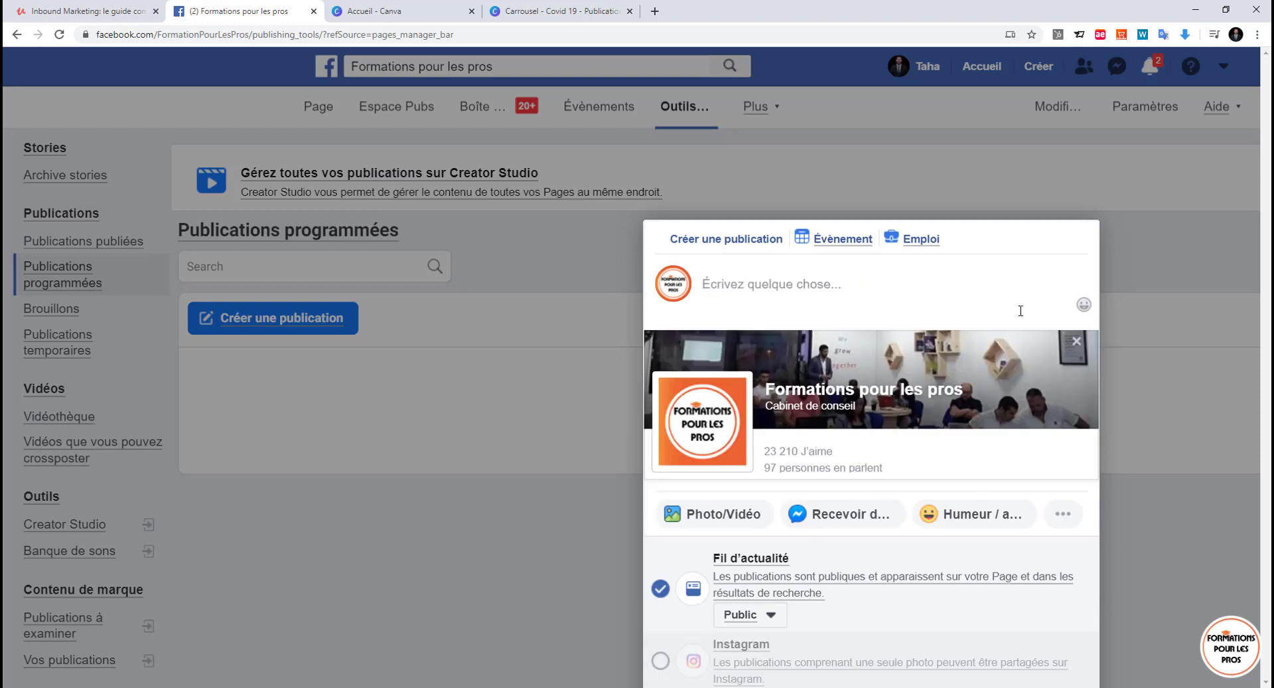
{"action": "left_click", "coordinate": [1077, 342]}
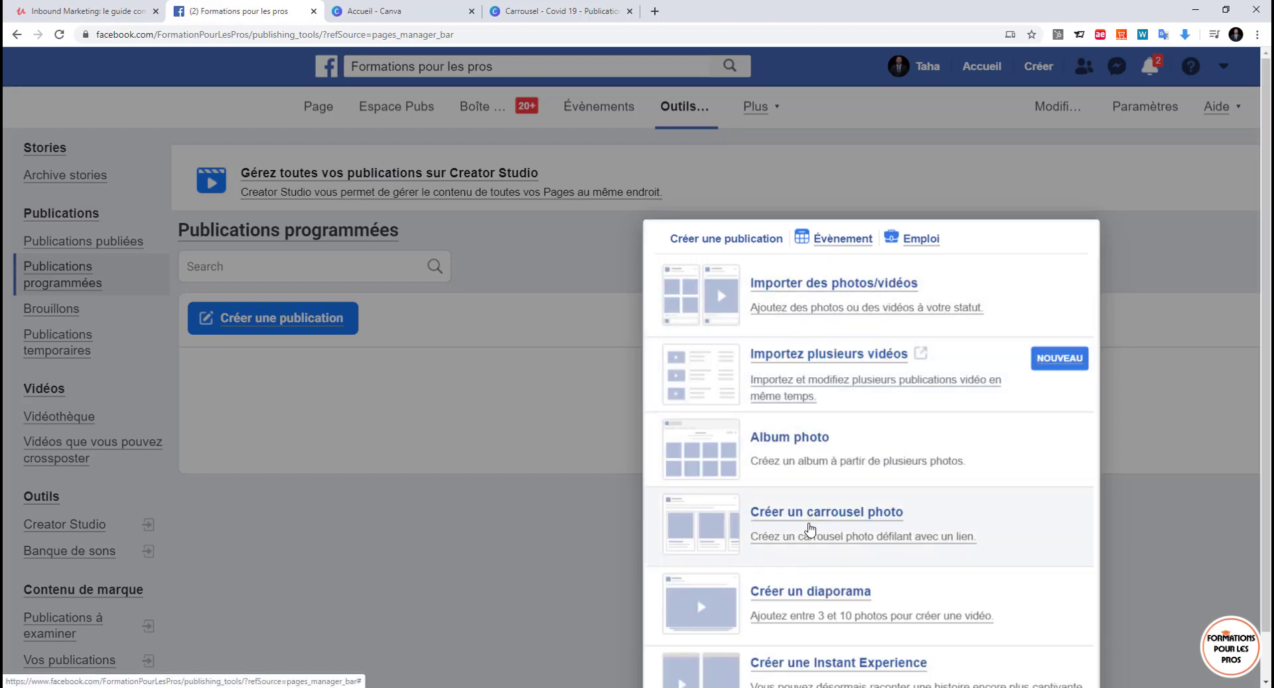
{"action": "left_click", "coordinate": [810, 529]}
{"action": "type", "text": "www.formationspourlespros.com"}
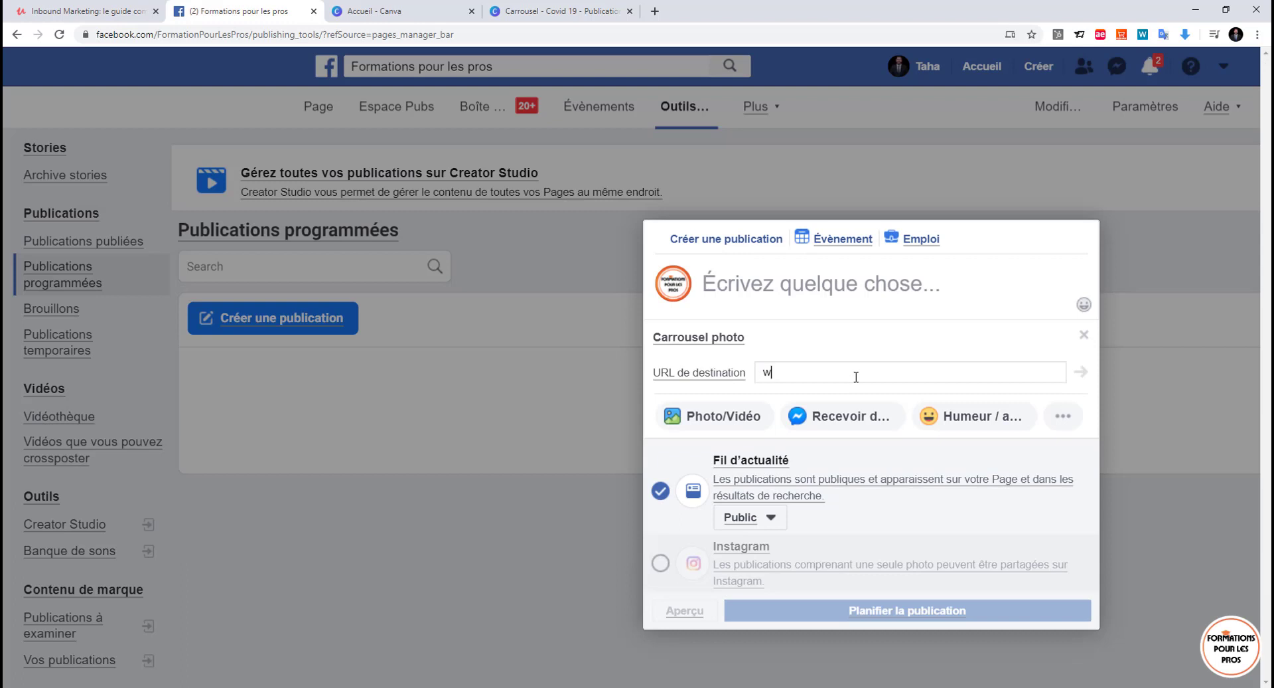
{"action": "left_click", "coordinate": [1081, 376]}
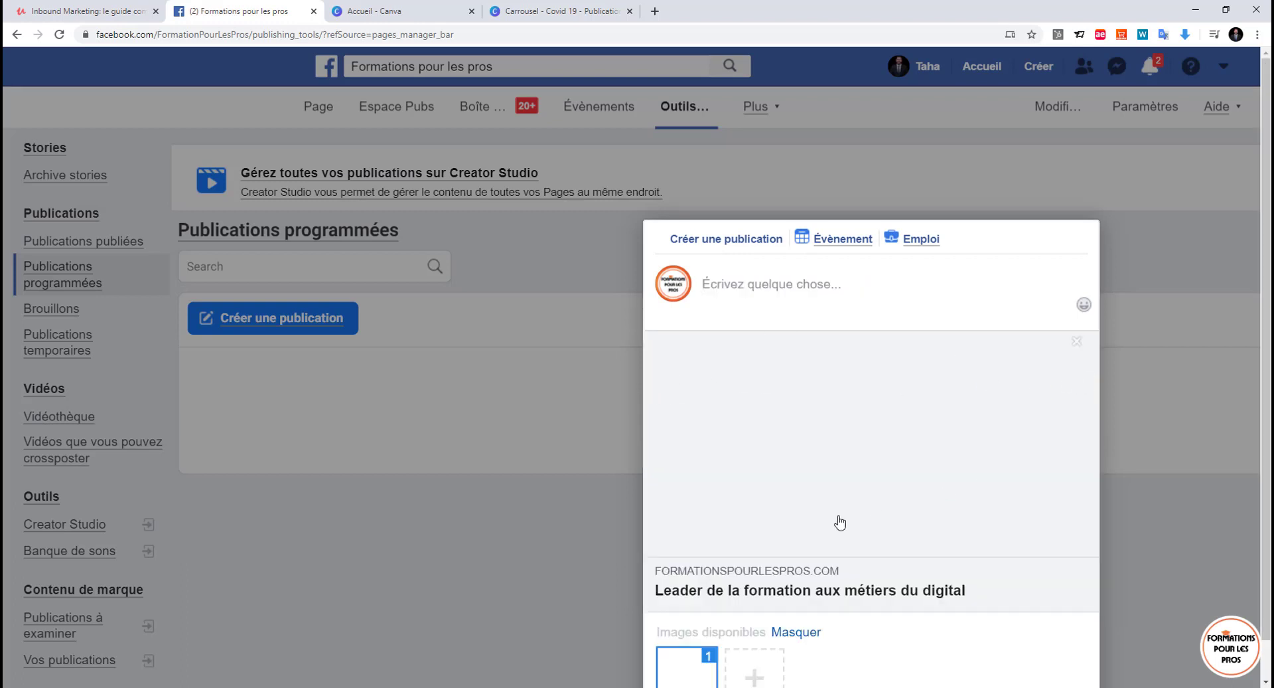
{"action": "scroll", "coordinate": [817, 494], "scroll_direction": "down", "scroll_amount": 1}
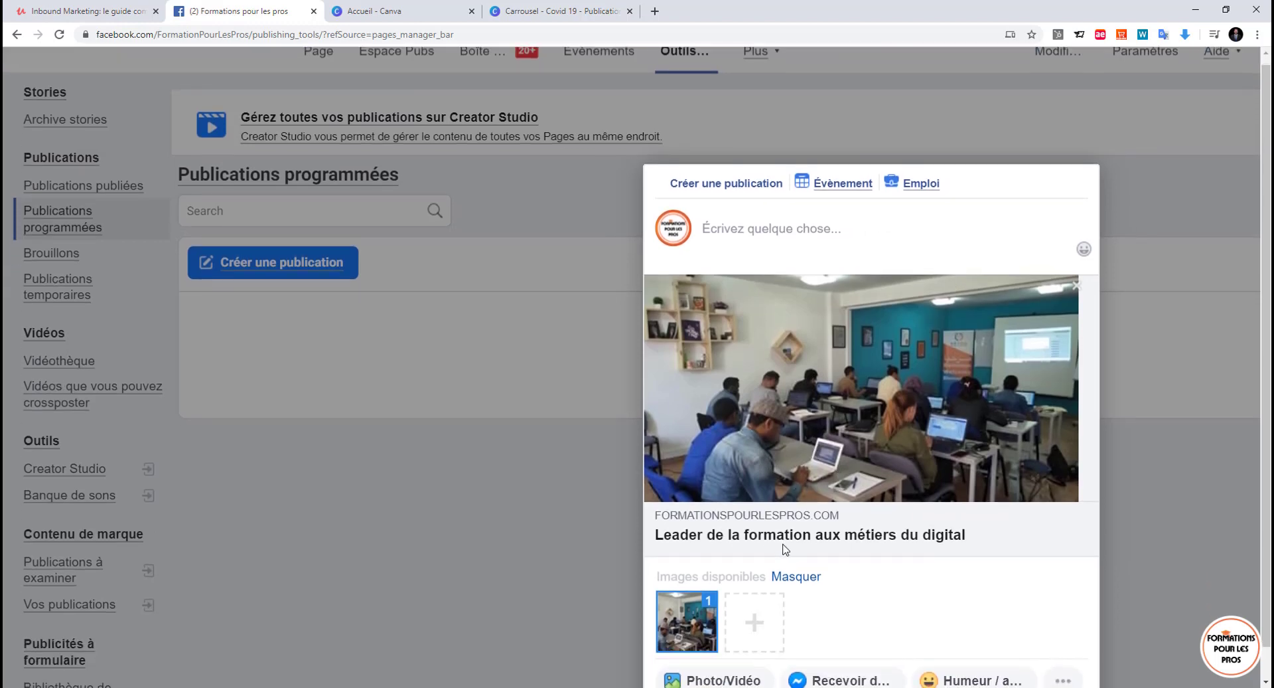
Add images 1 to 5 from the Downloads folder "Carrousel - Covid 19" to the photo carousel
{"action": "left_click", "coordinate": [746, 637]}
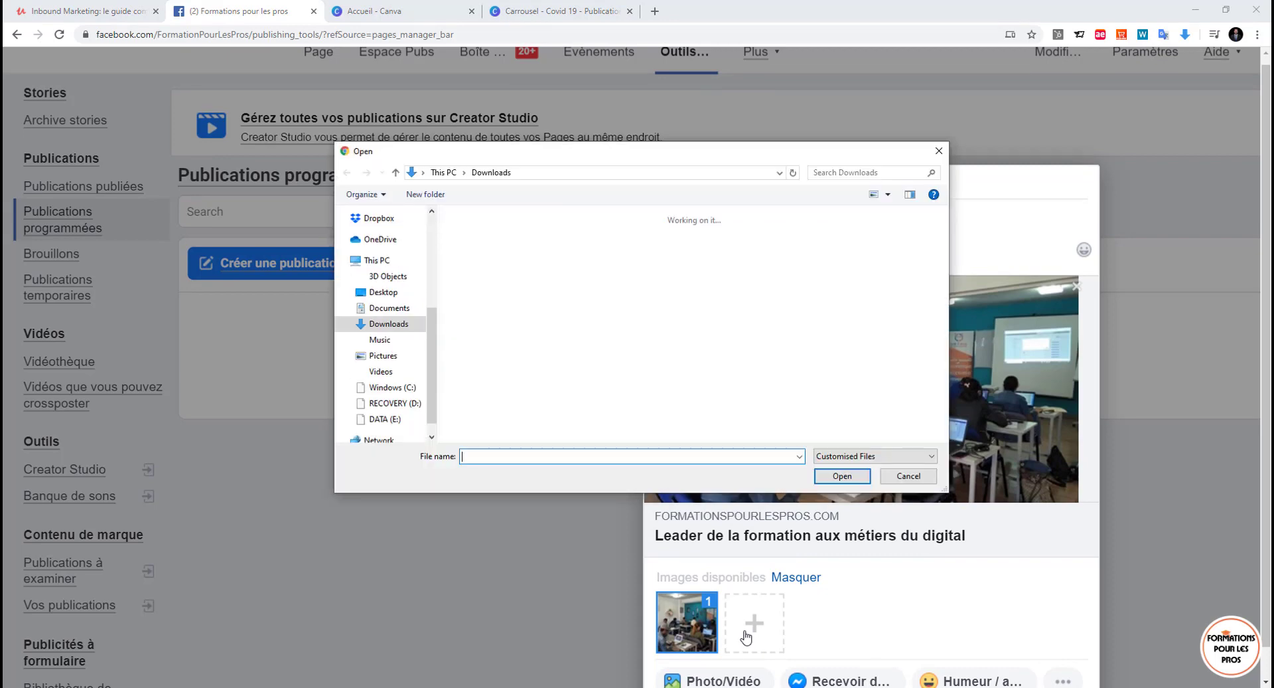
{"action": "left_click", "coordinate": [492, 260]}
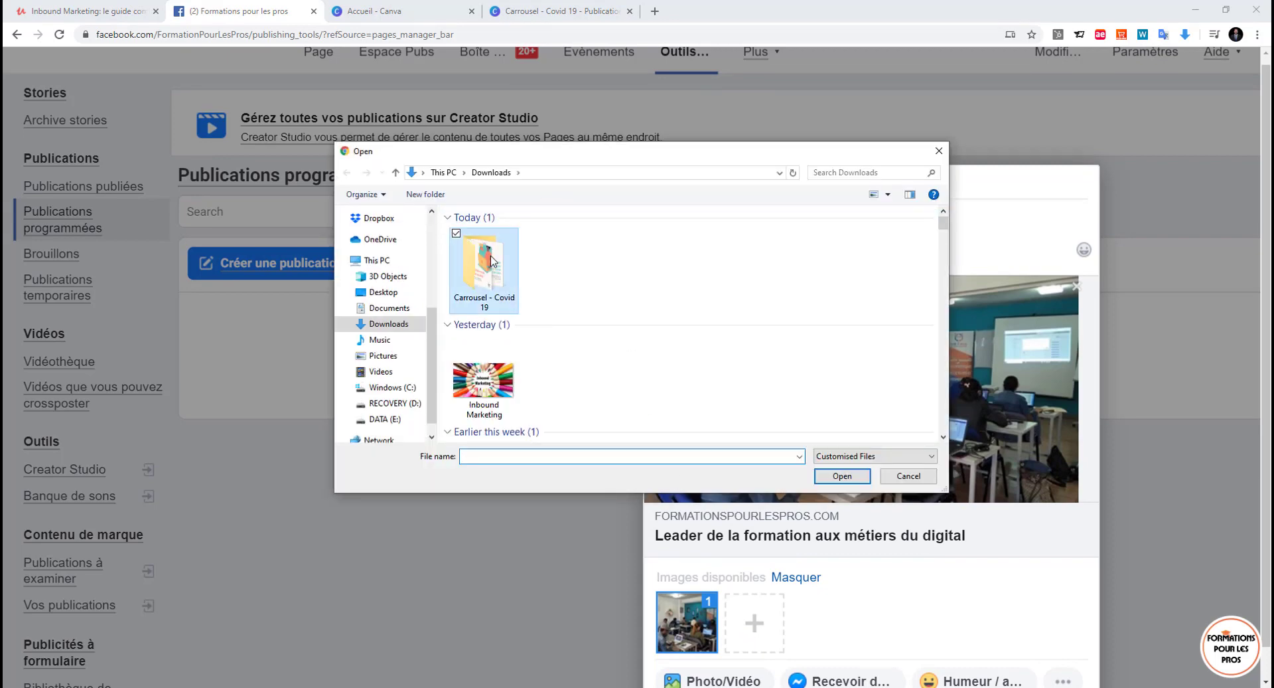
{"action": "double_click", "coordinate": [492, 260]}
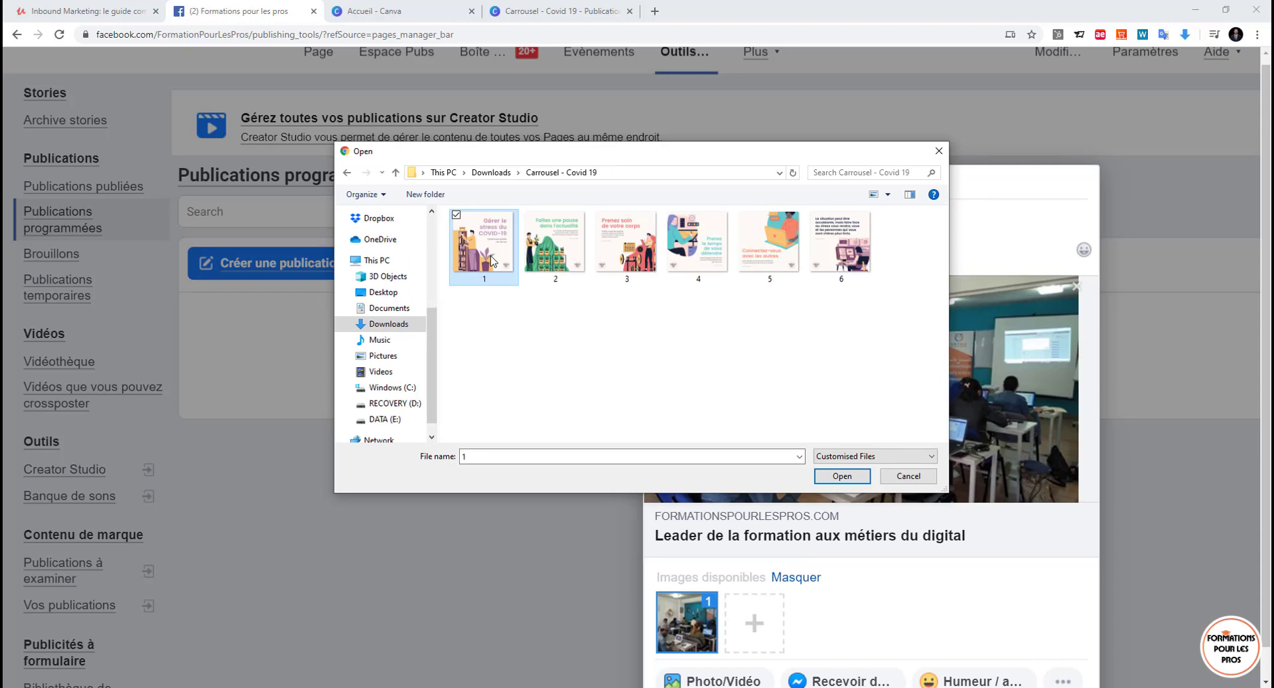
{"action": "key", "text": "shift+Right"}
{"action": "key", "text": "shift+Right"}
{"action": "key", "text": "shift+Right"}
{"action": "key", "text": "shift+Right"}
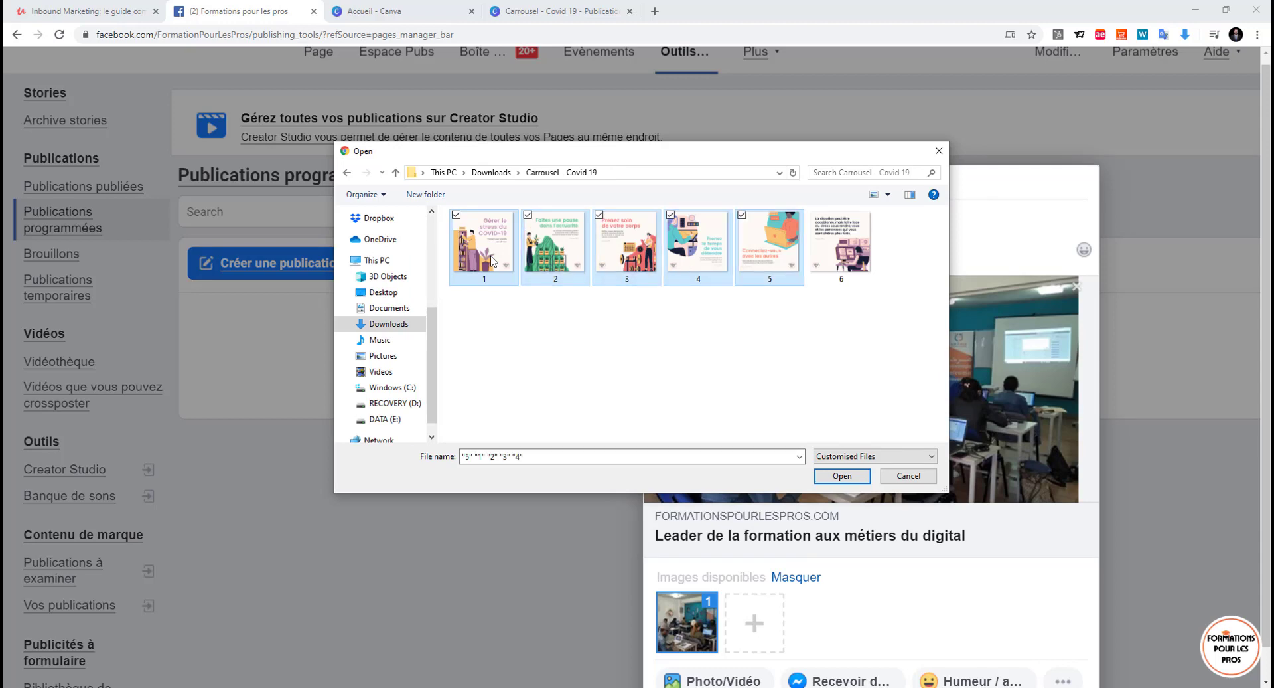
{"action": "key", "text": "Return"}
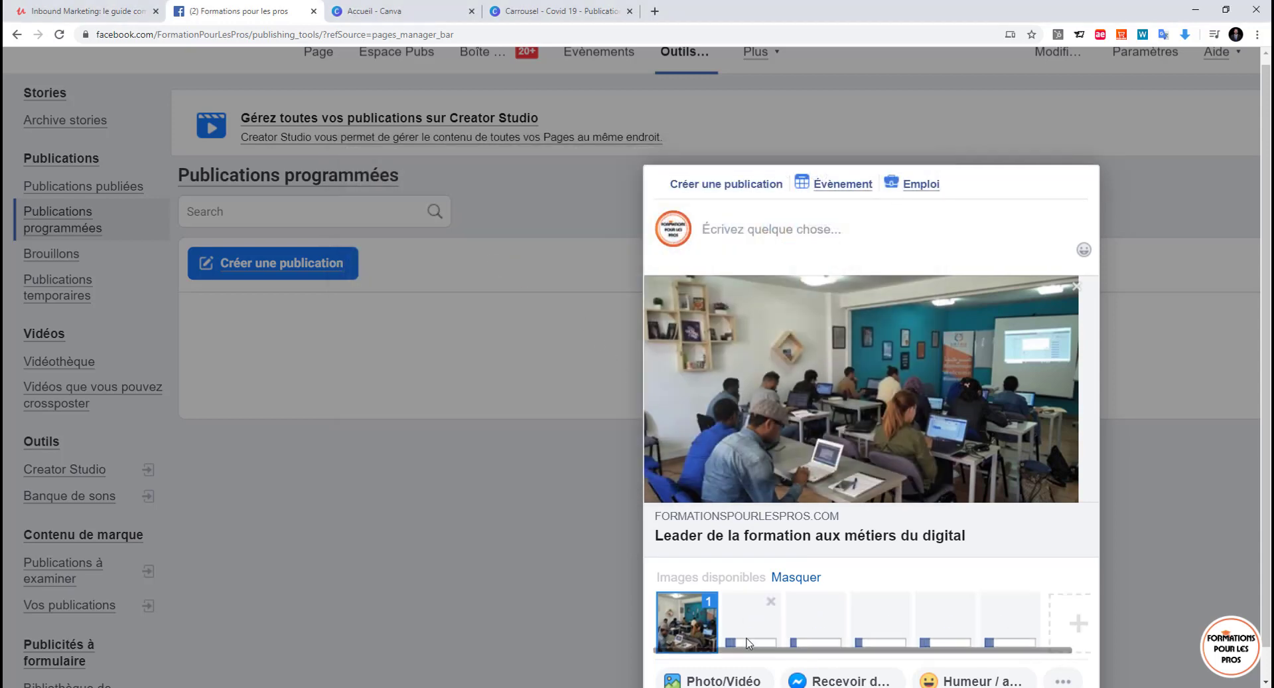
{"action": "scroll", "coordinate": [898, 627], "scroll_direction": "right", "scroll_amount": 1}
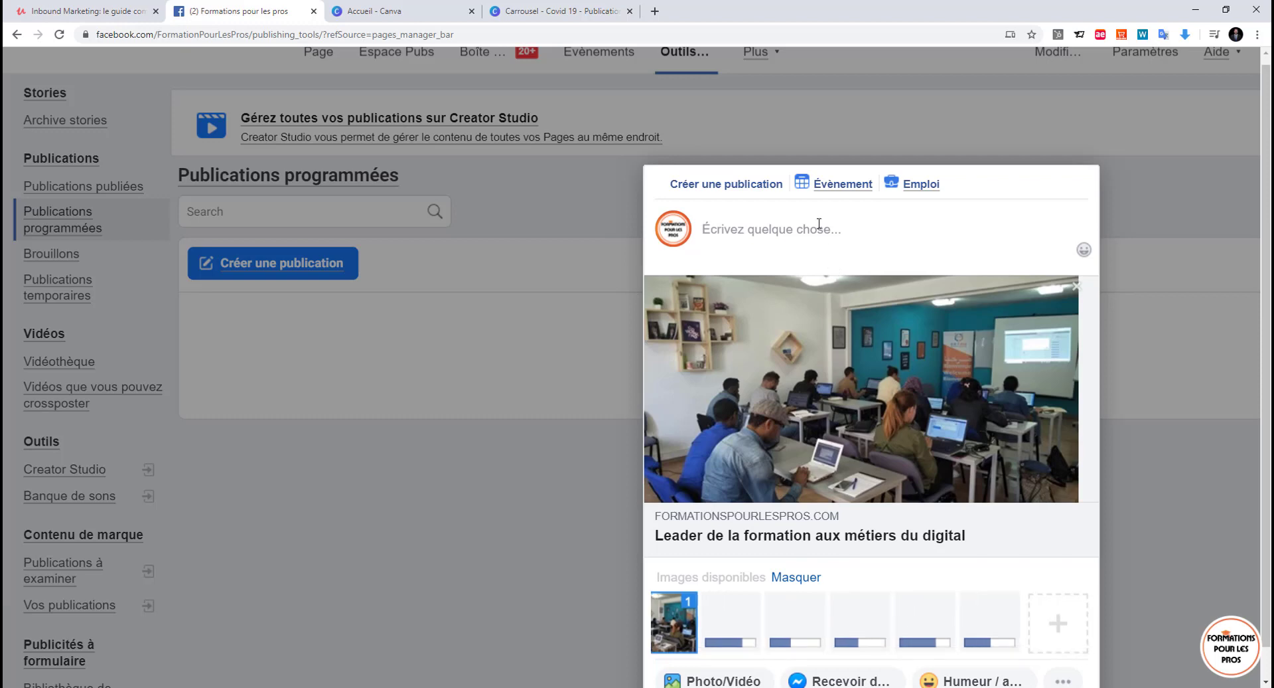
Try to add image 6 from the same folder to the carousel while the other images upload
{"action": "left_click", "coordinate": [1066, 624]}
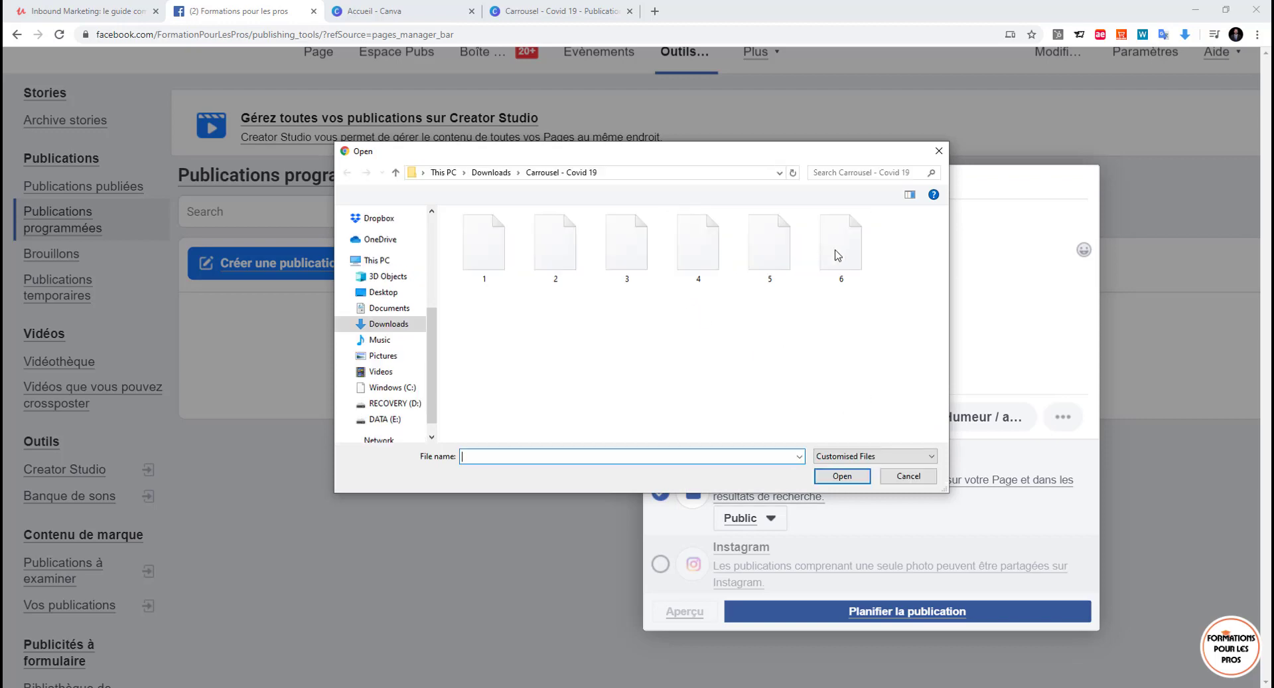
{"action": "left_click", "coordinate": [836, 252]}
{"action": "double_click", "coordinate": [836, 252]}
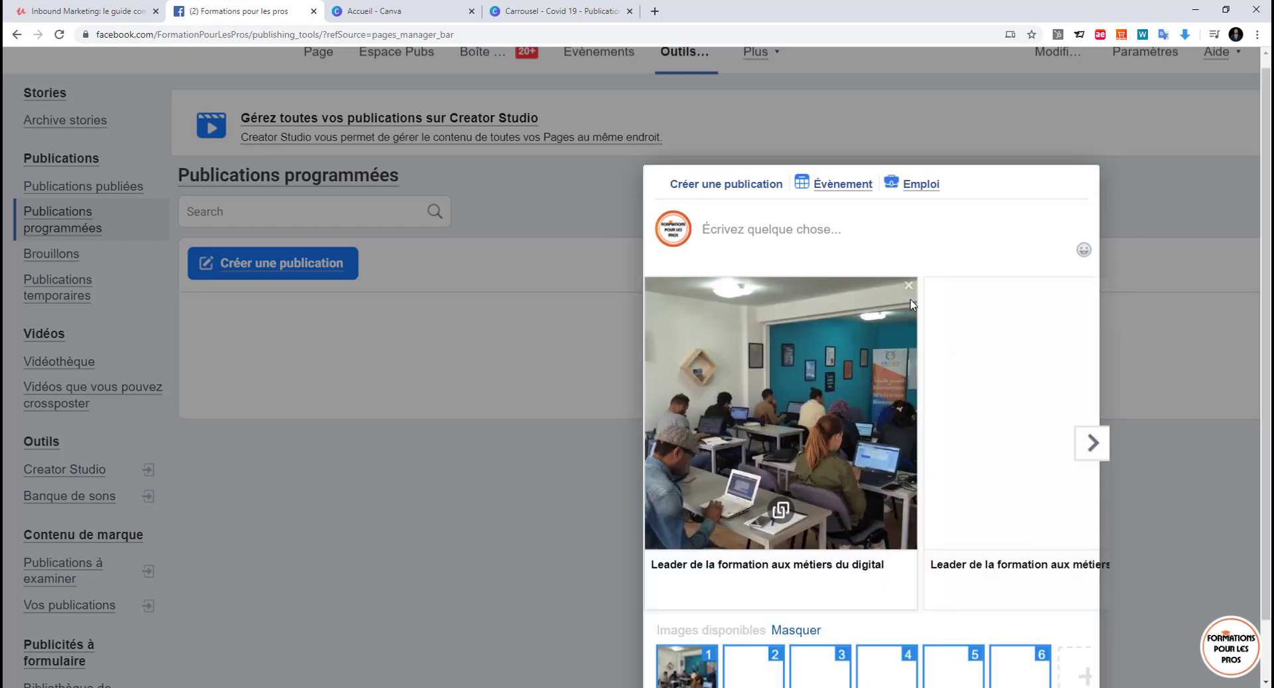
Exclude the website's classroom photo from the carousel and add image 6 from the "Carrousel - Covid 19" folder
{"action": "scroll", "coordinate": [847, 535], "scroll_direction": "down", "scroll_amount": 1}
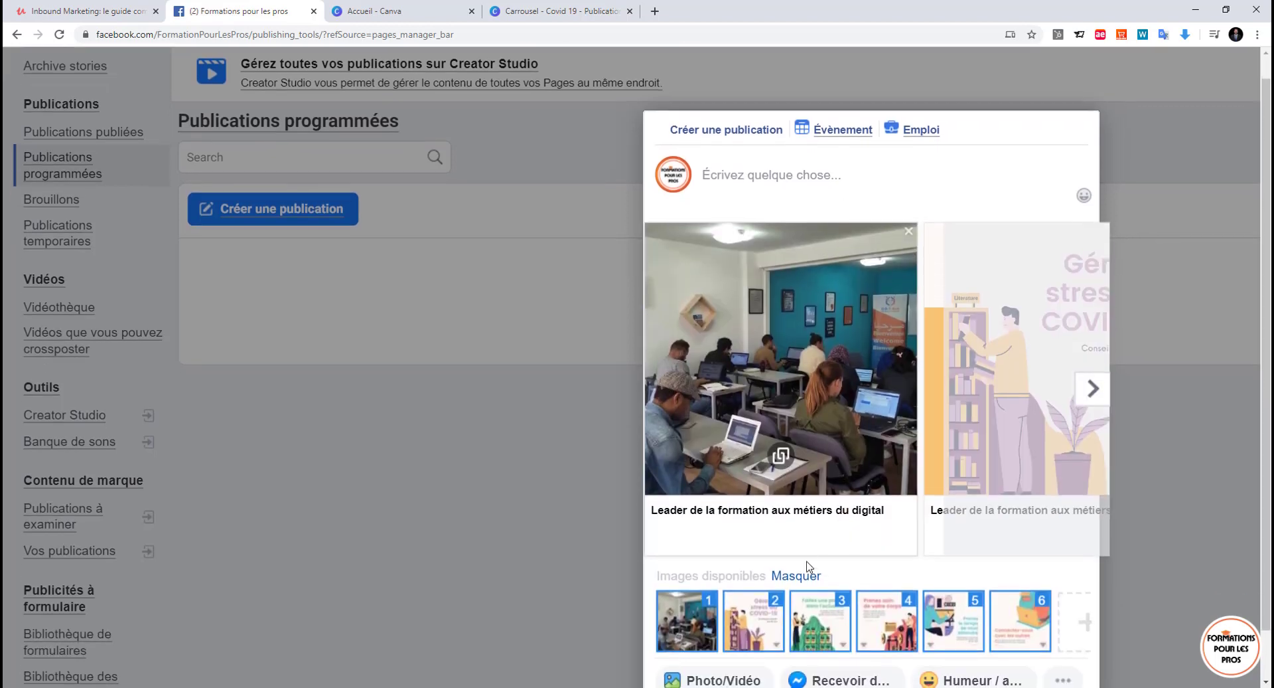
{"action": "left_click", "coordinate": [690, 619]}
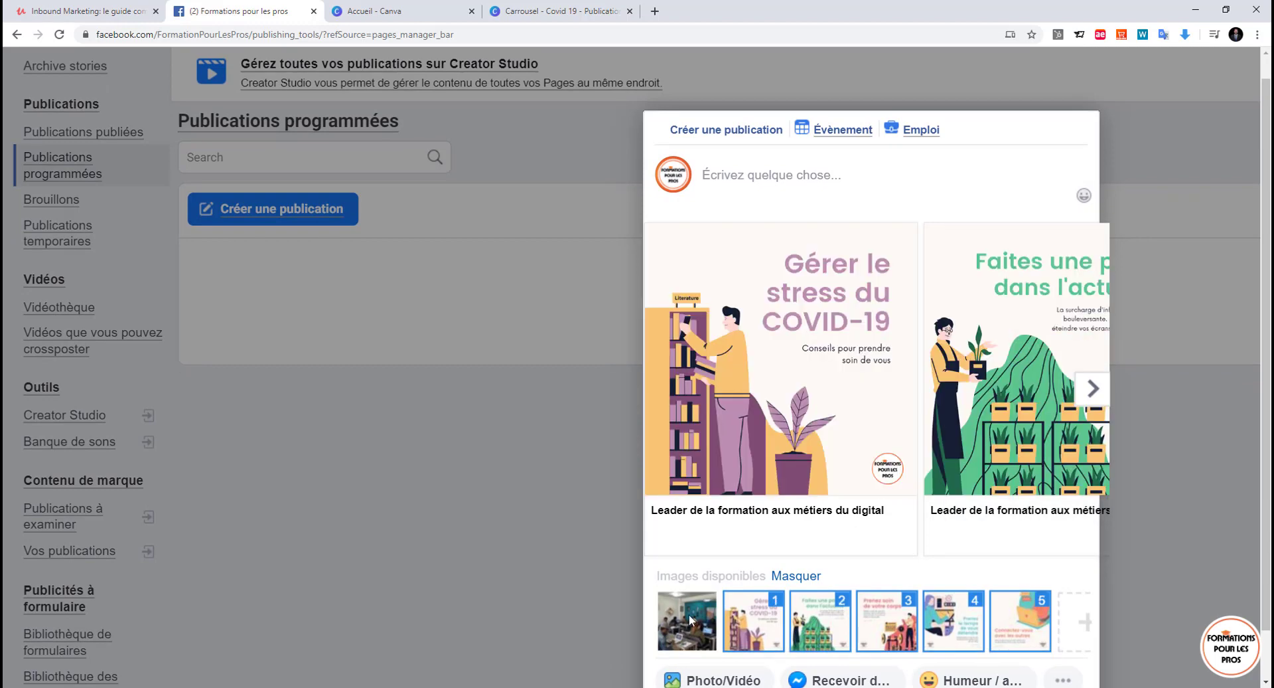
{"action": "left_click", "coordinate": [1080, 621]}
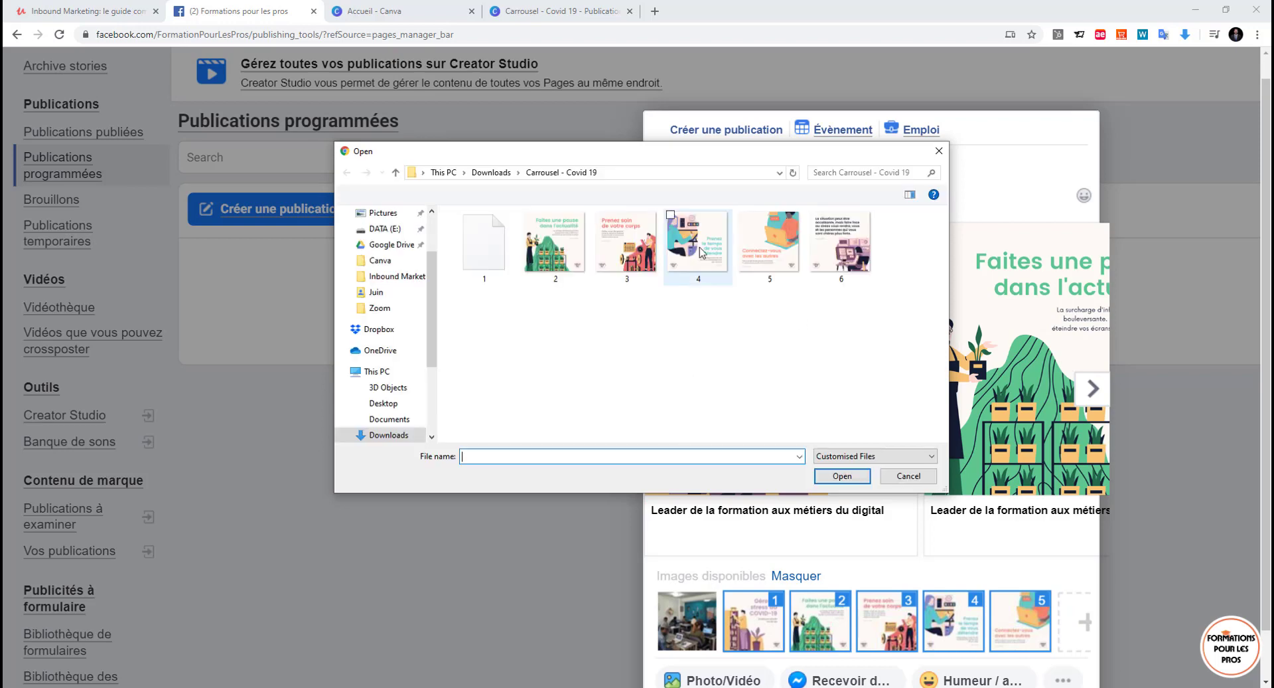
{"action": "left_click", "coordinate": [874, 224]}
{"action": "double_click", "coordinate": [873, 224]}
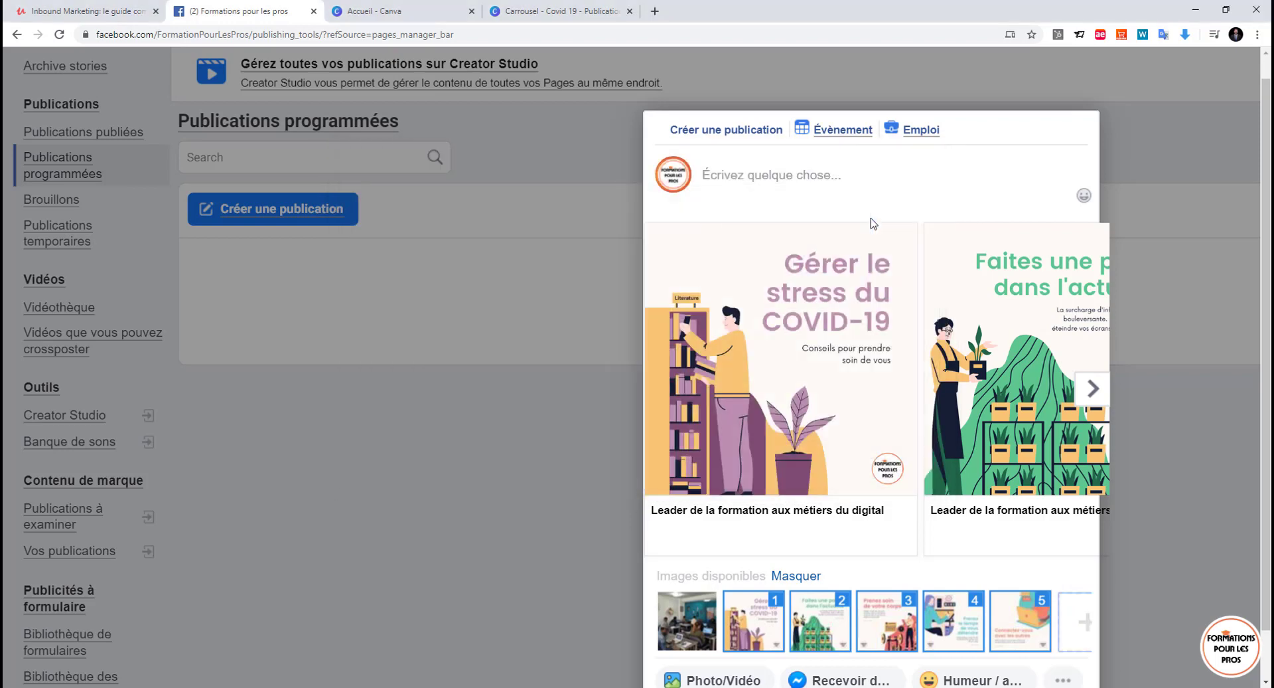
{"action": "left_click", "coordinate": [1094, 392]}
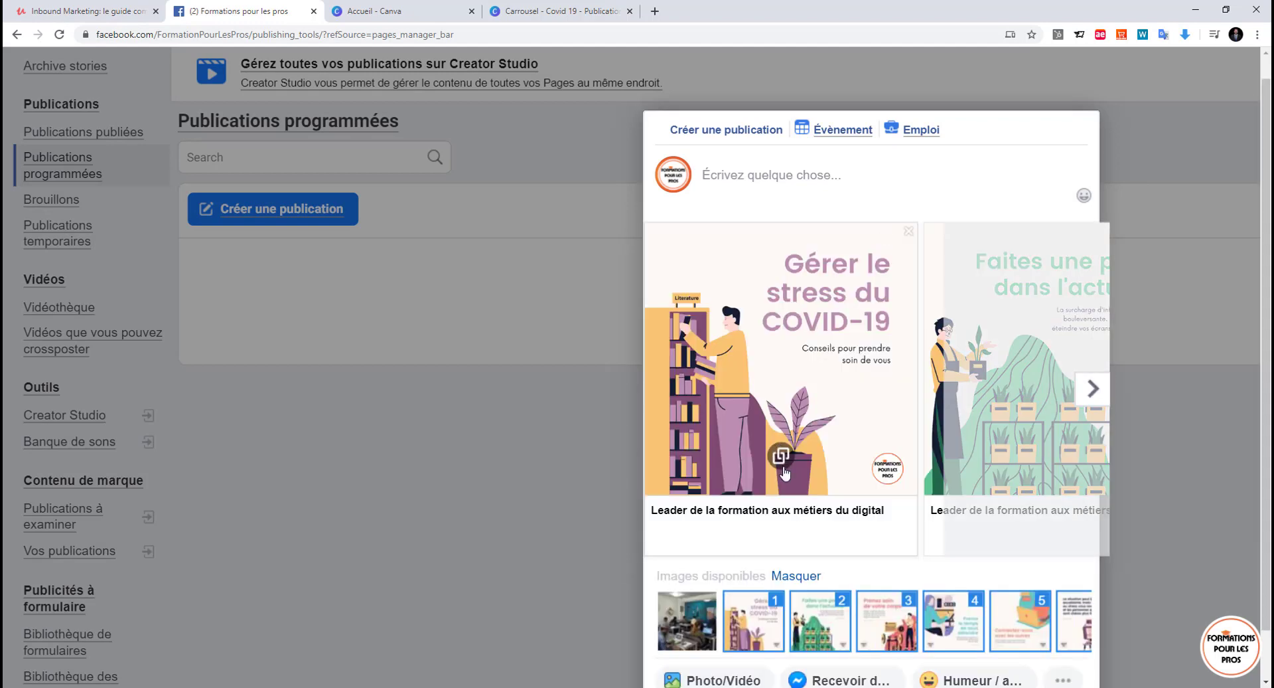
Replace the first carousel card's title with "Gérer le stress"
{"action": "left_click", "coordinate": [716, 515]}
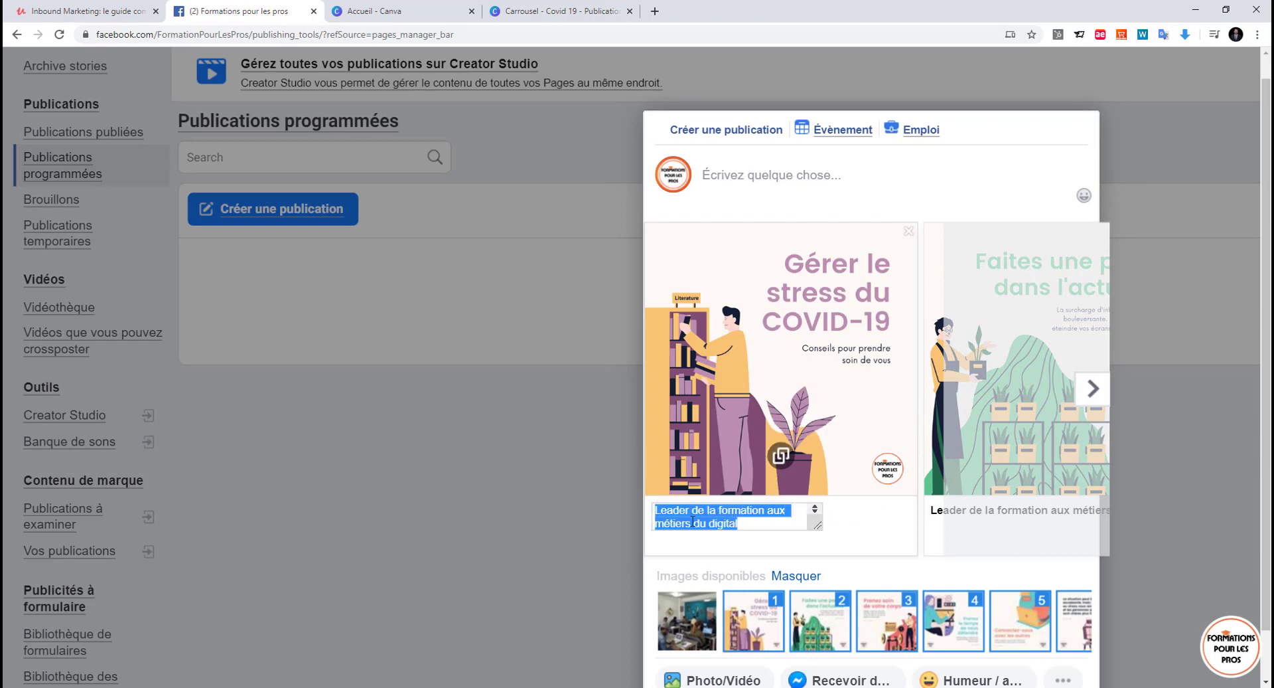
{"action": "type", "text": "Gé"}
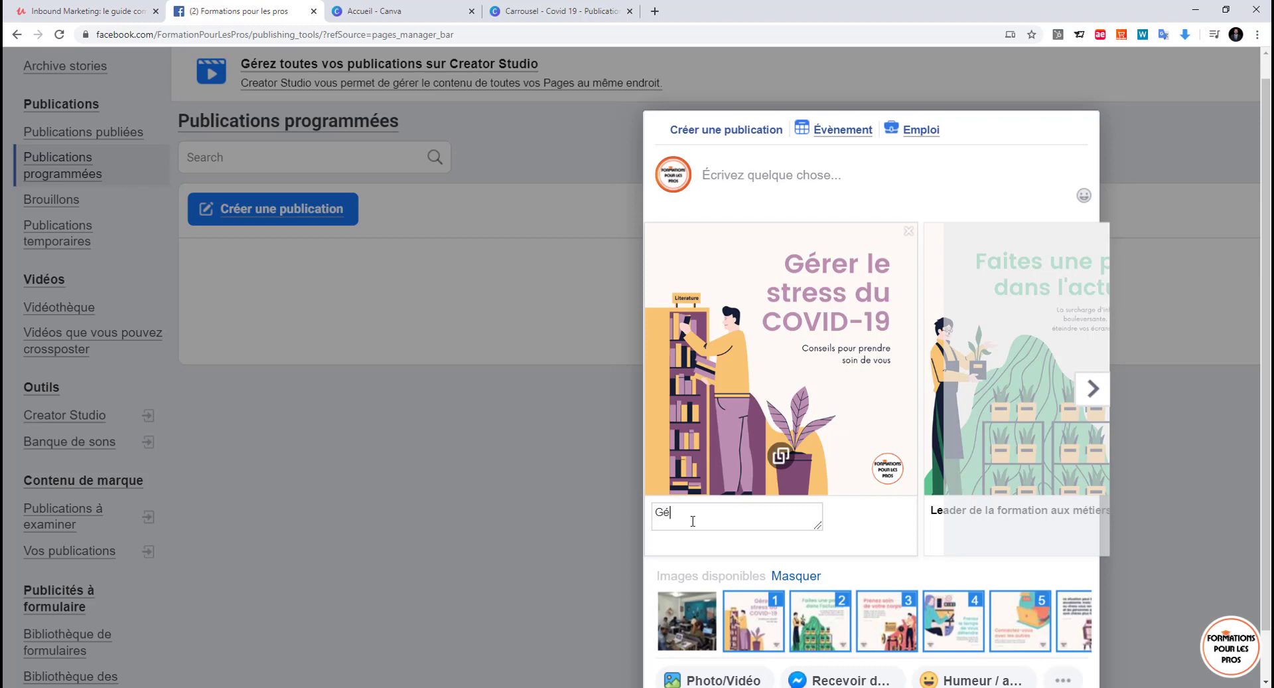
{"action": "type", "text": "rer le stress"}
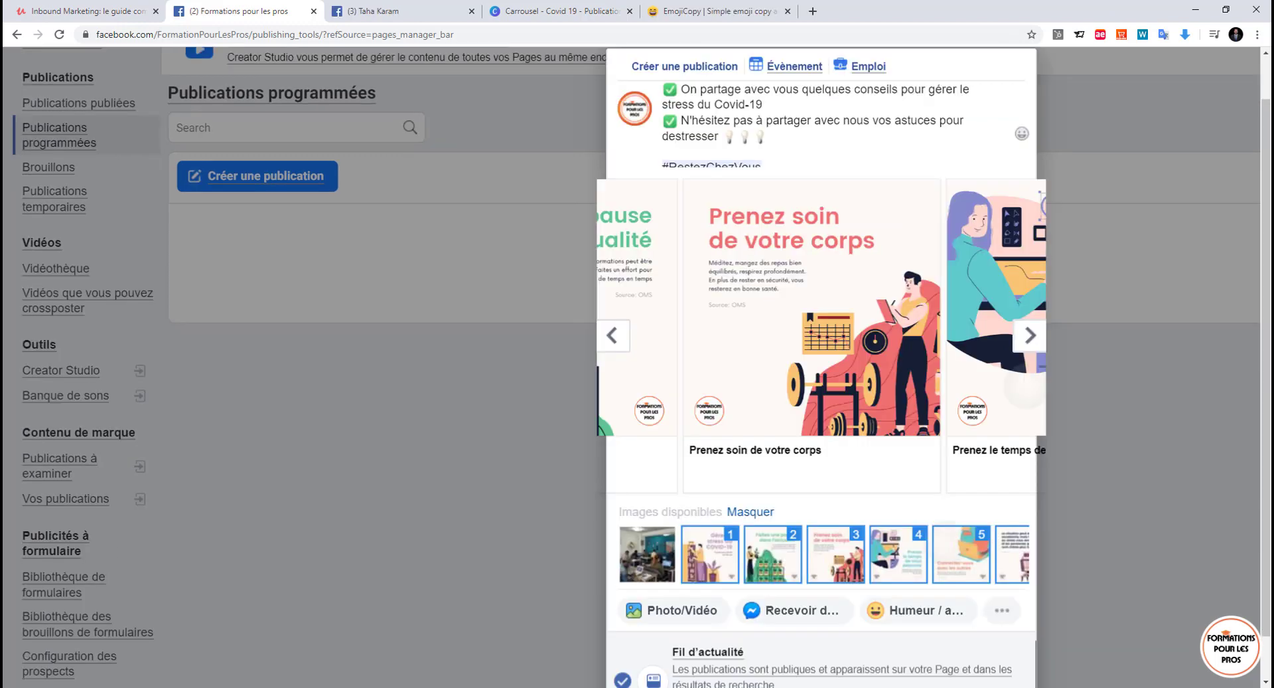
Open the scheduling settings of the completed carousel post and choose the custom (Personnalisée) publication time
{"action": "key", "text": "ctrl+0"}
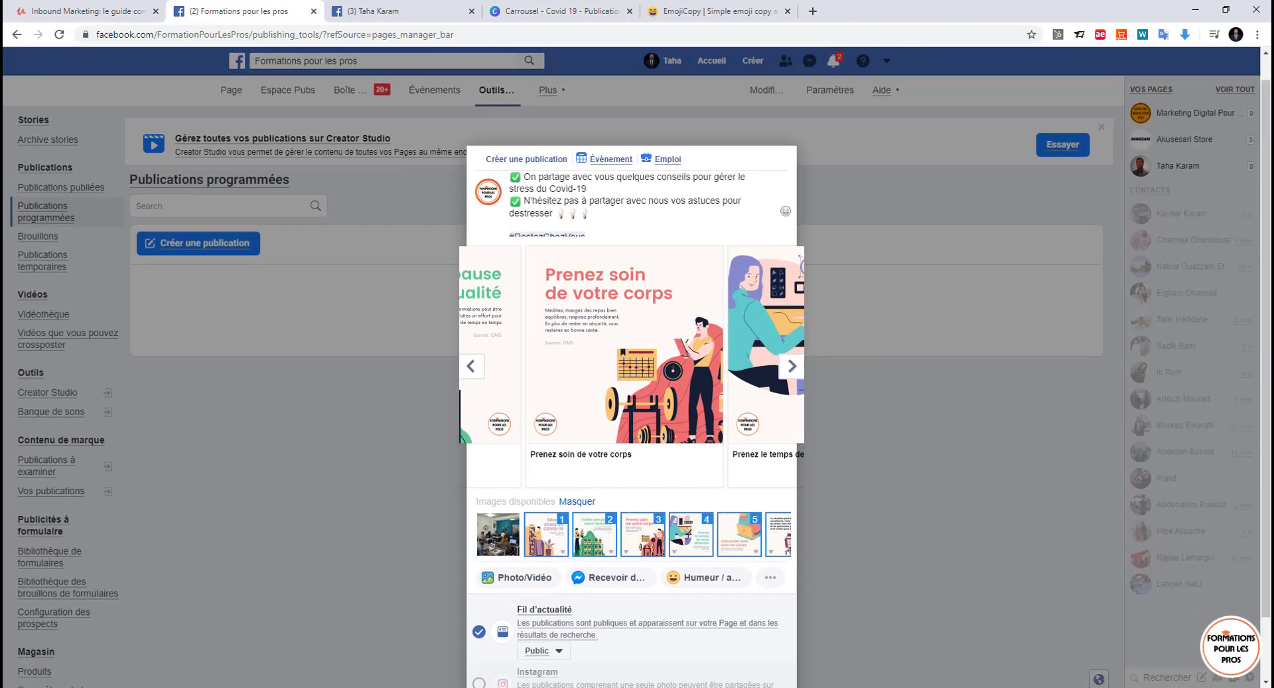
{"action": "key", "text": "ctrl+plus"}
{"action": "key", "text": "ctrl+plus"}
{"action": "key", "text": "ctrl+plus"}
{"action": "key", "text": "ctrl+plus"}
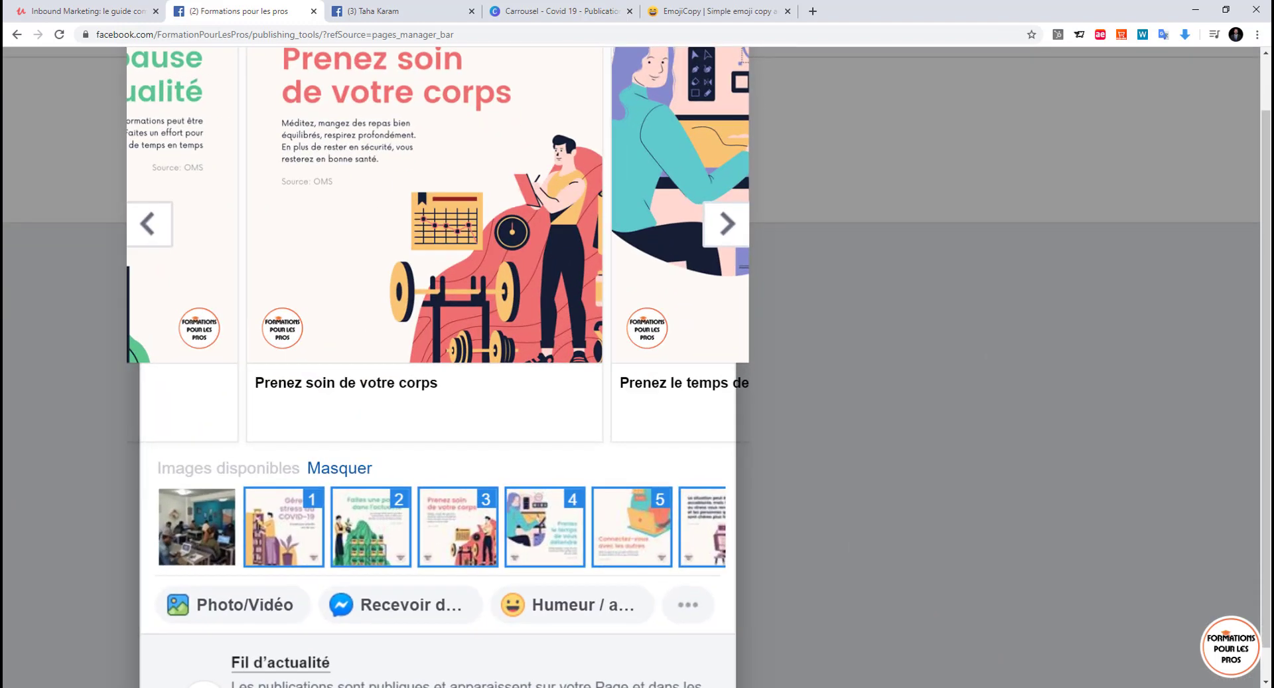
{"action": "scroll", "coordinate": [598, 365], "scroll_direction": "down", "scroll_amount": 3}
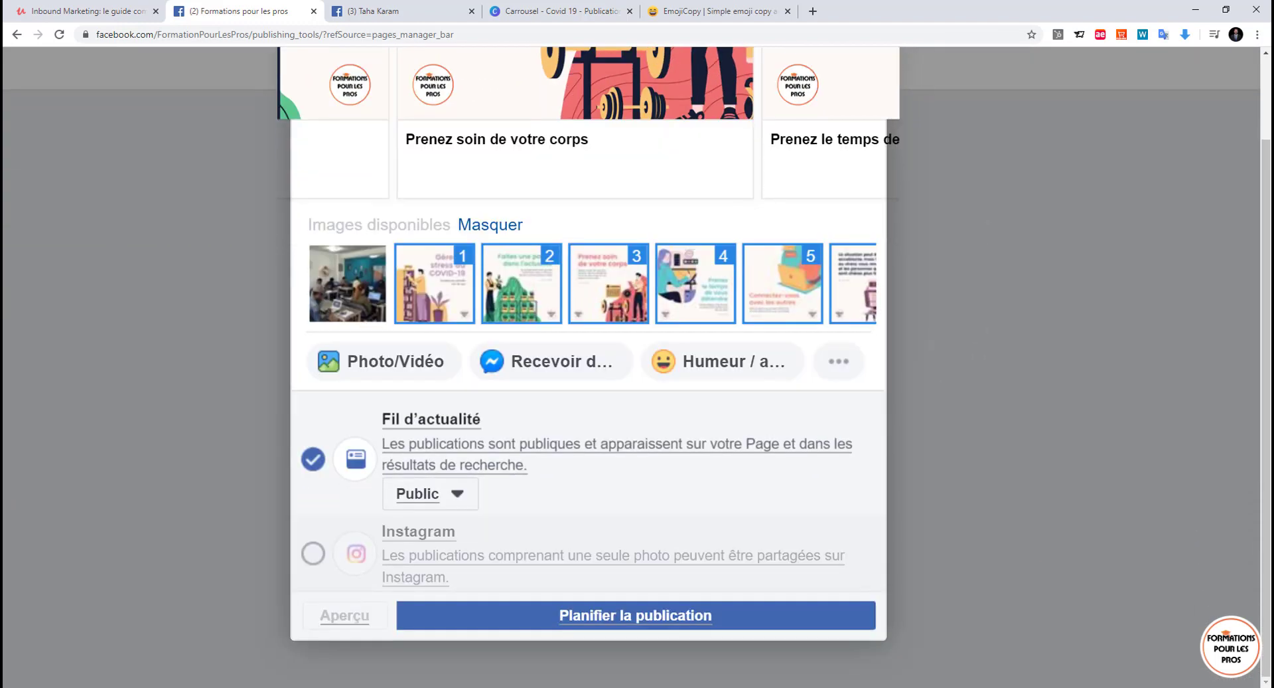
{"action": "left_click", "coordinate": [673, 612]}
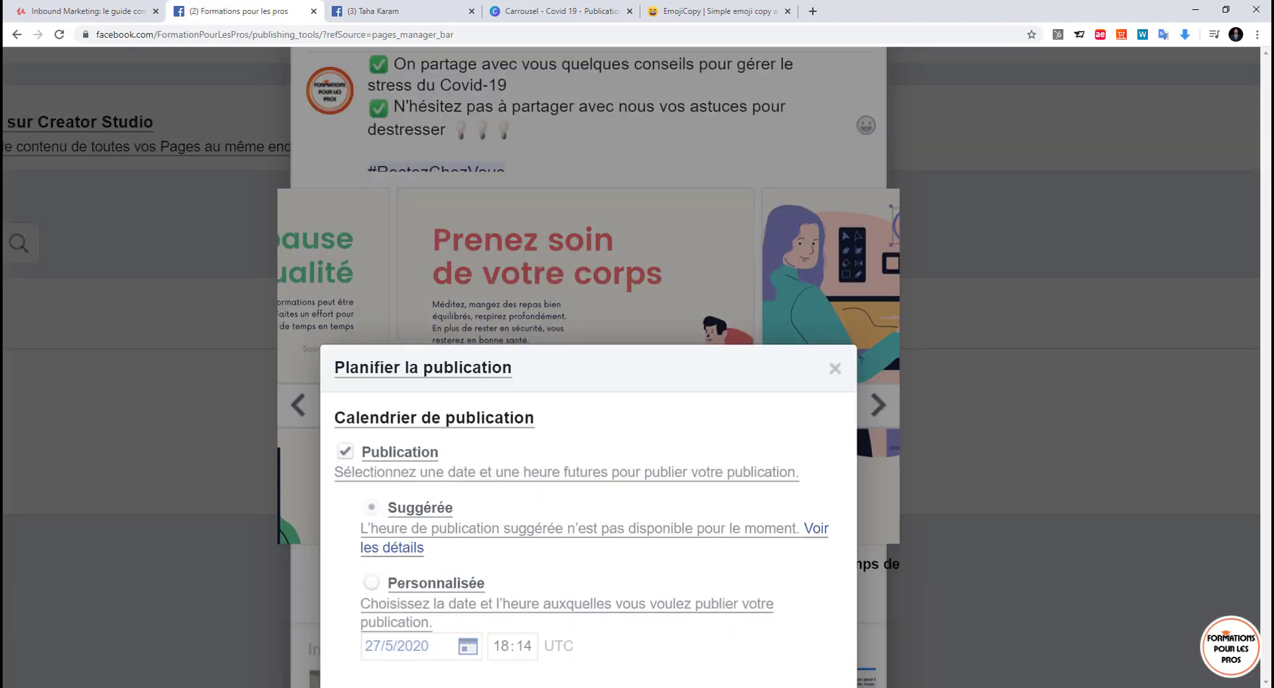
{"action": "left_click", "coordinate": [454, 598]}
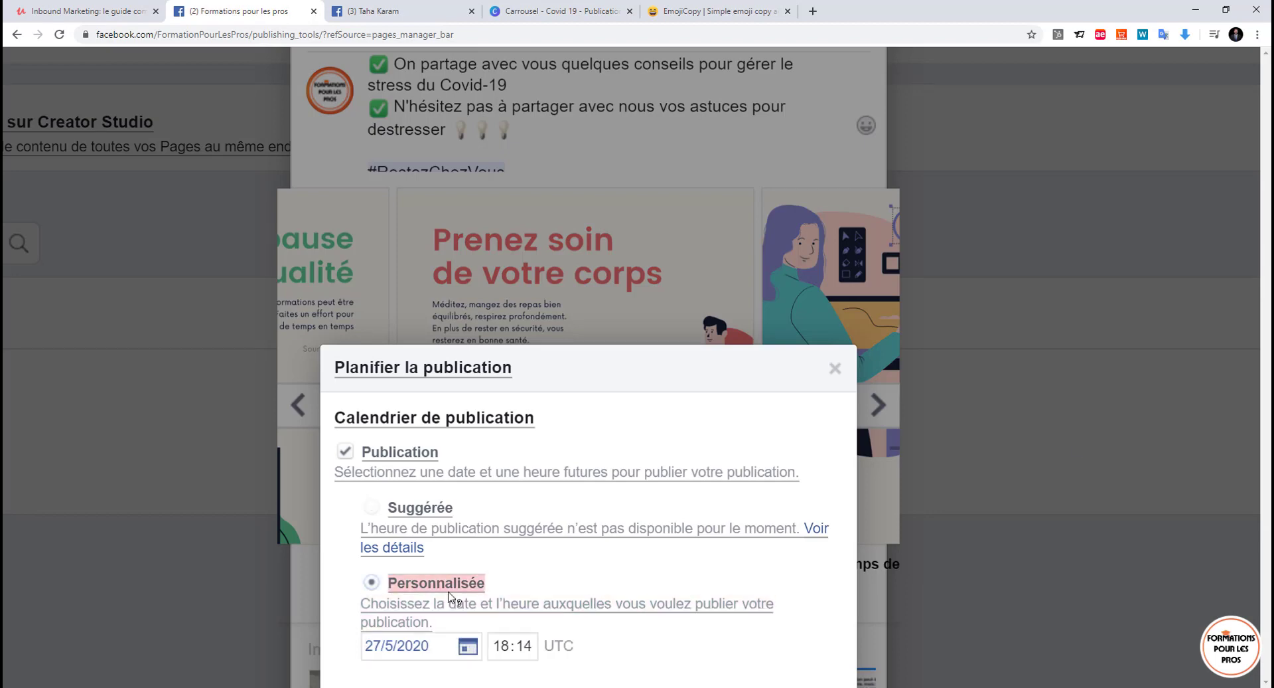
Set the publication date to 28/5/2020 with the minutes at 00, and schedule the post
{"action": "left_click", "coordinate": [378, 647]}
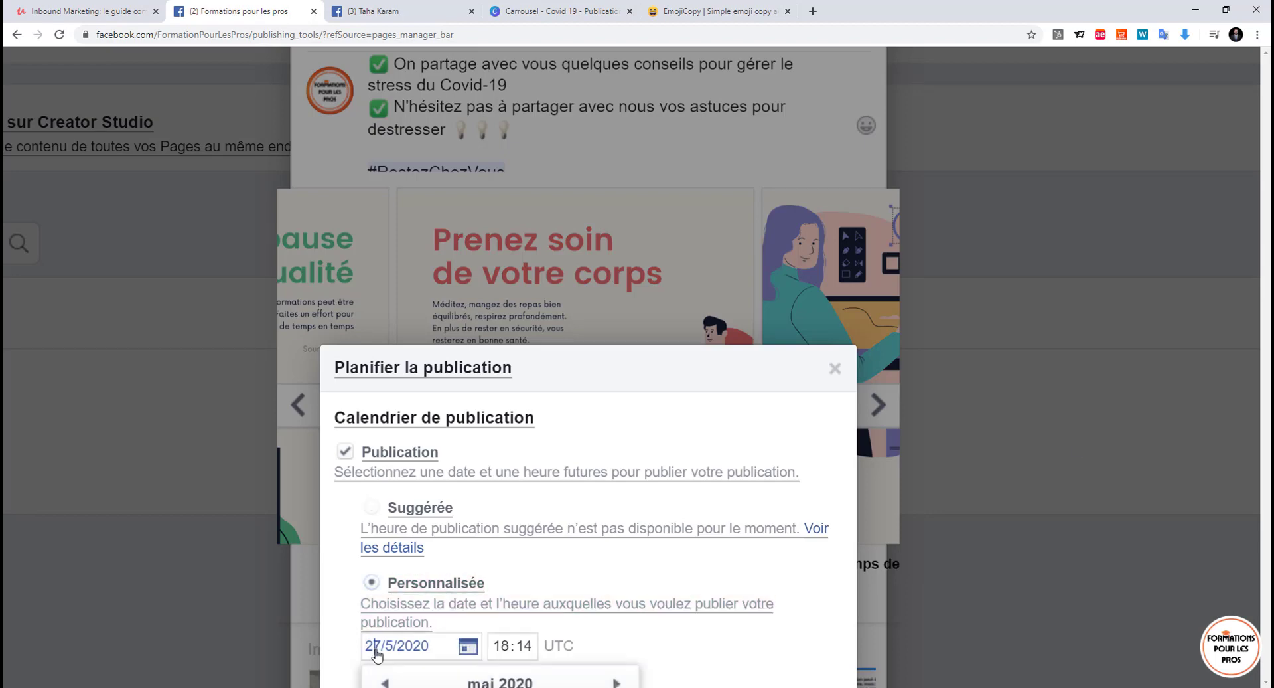
{"action": "scroll", "coordinate": [707, 545], "scroll_direction": "left", "scroll_amount": 8}
{"action": "scroll", "coordinate": [707, 544], "scroll_direction": "up", "scroll_amount": 2}
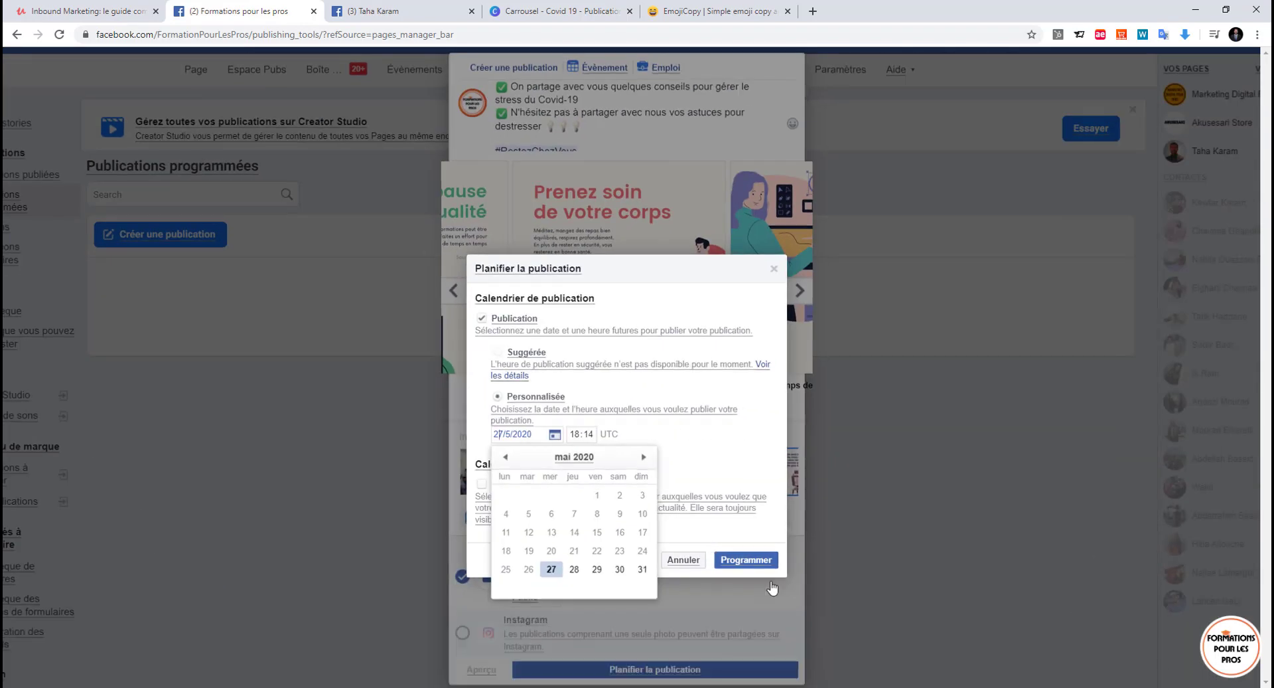
{"action": "left_click", "coordinate": [574, 569]}
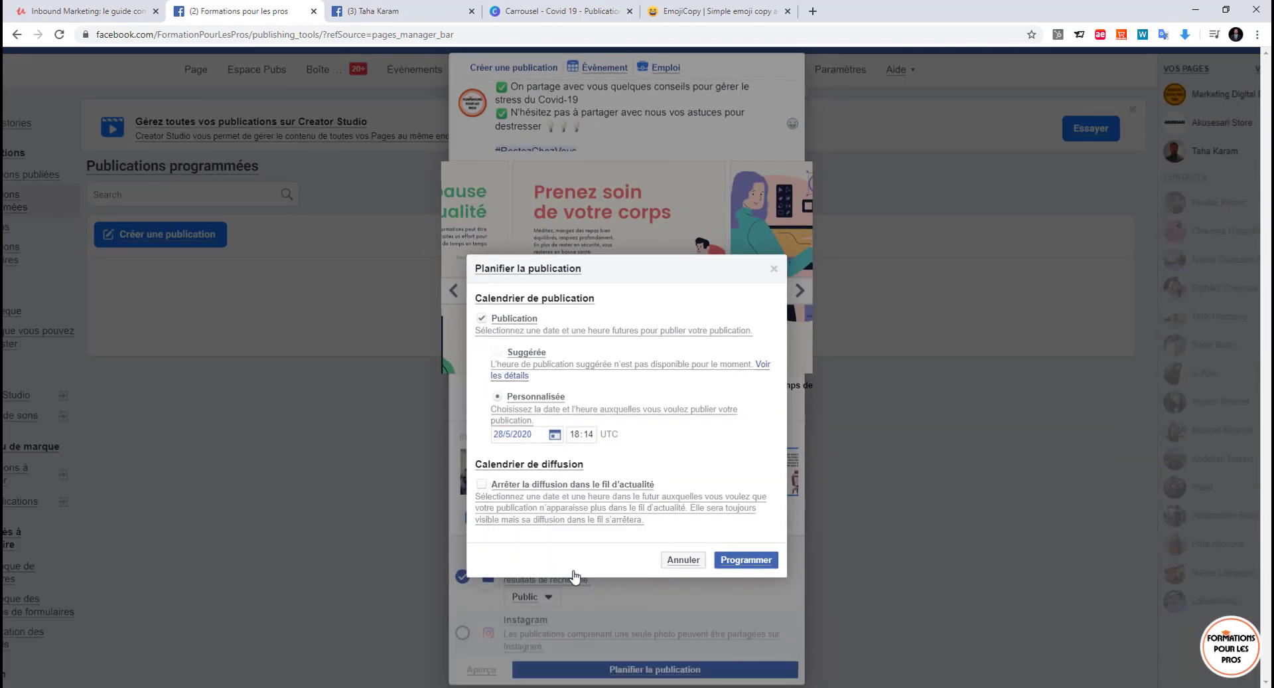
{"action": "left_click", "coordinate": [573, 435]}
{"action": "key", "text": "Tab"}
{"action": "type", "text": "00"}
{"action": "left_click", "coordinate": [746, 561]}
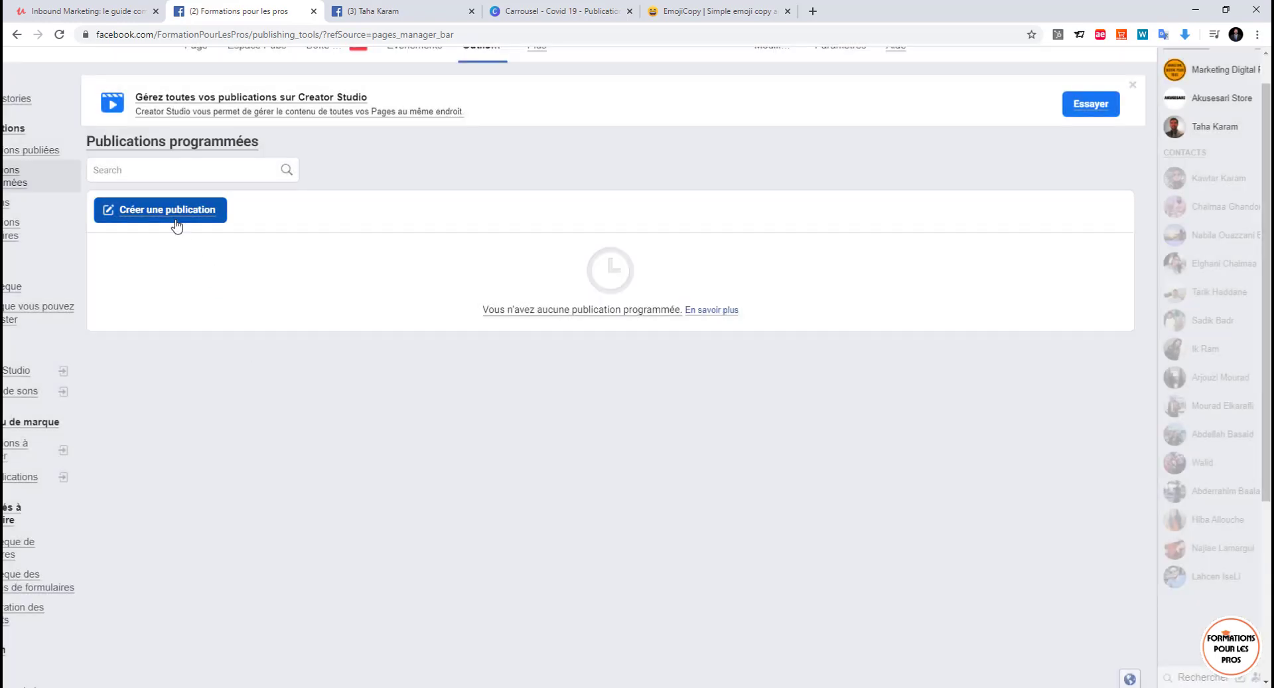
Start another publication for the page as a photo slideshow (diaporama)
{"action": "left_click", "coordinate": [176, 227]}
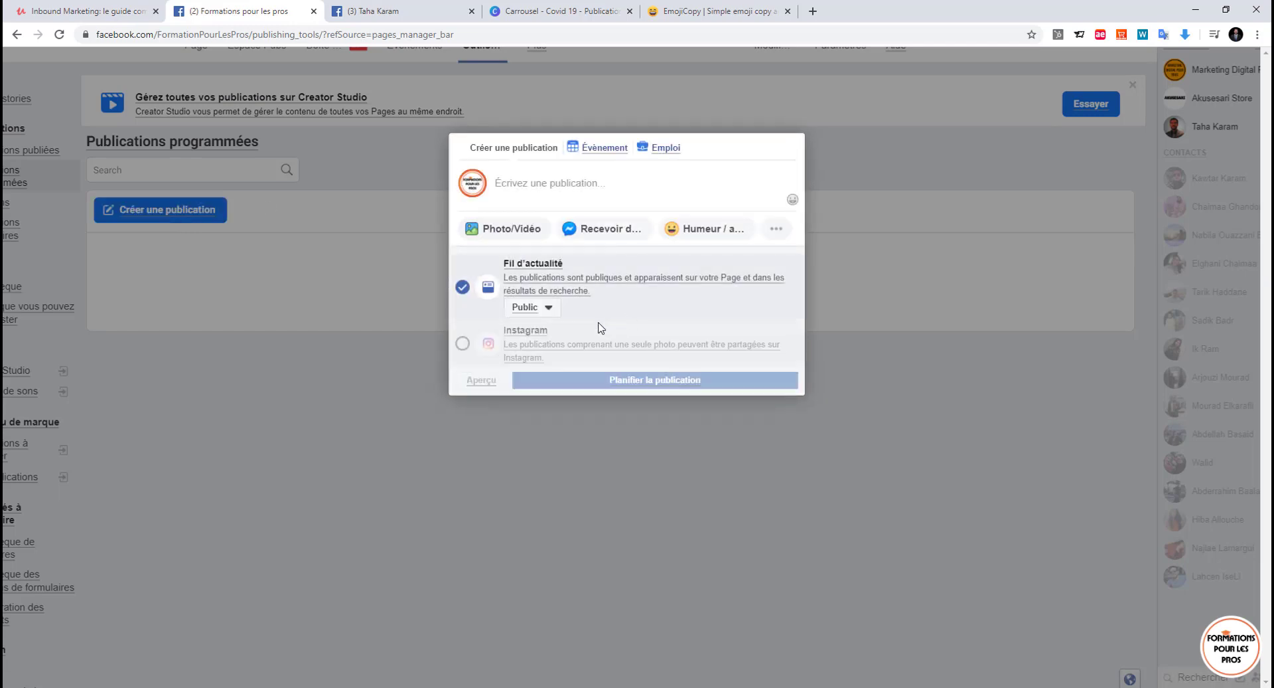
{"action": "left_click", "coordinate": [503, 229]}
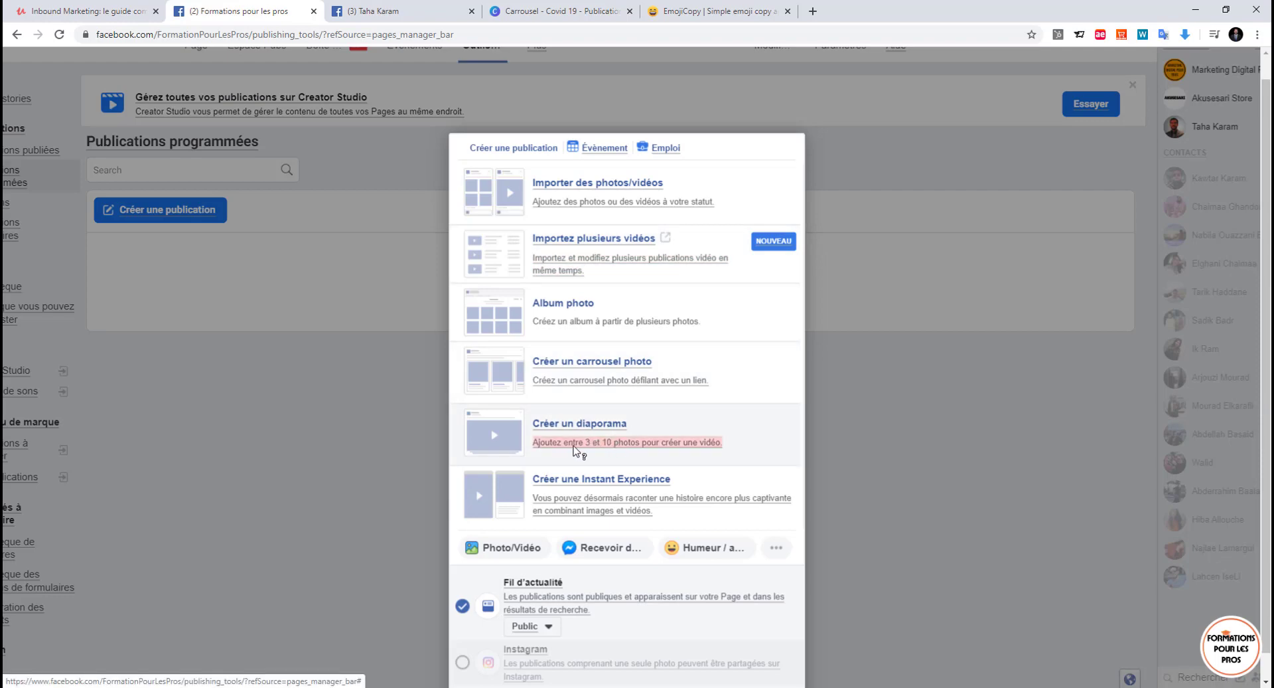
{"action": "left_click", "coordinate": [575, 448]}
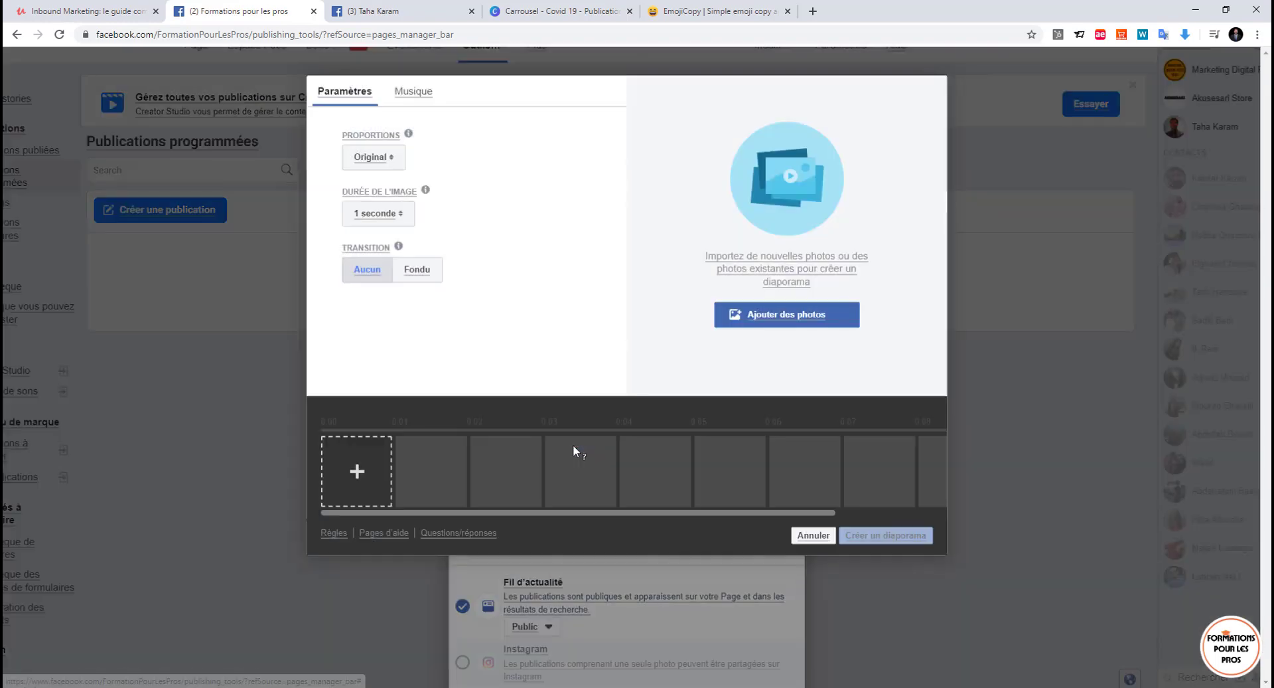
Import all six images from the "Carrousel - Covid 19" folder into the slideshow
{"action": "left_click", "coordinate": [357, 482]}
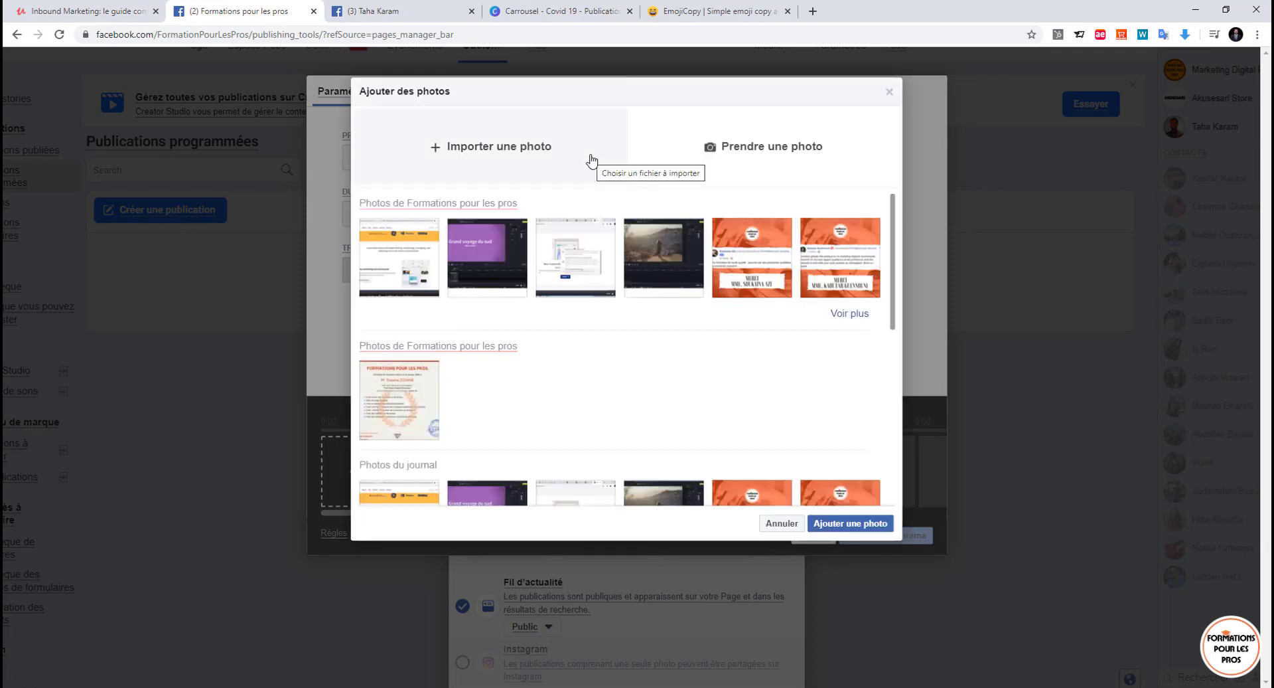
{"action": "left_click", "coordinate": [591, 160]}
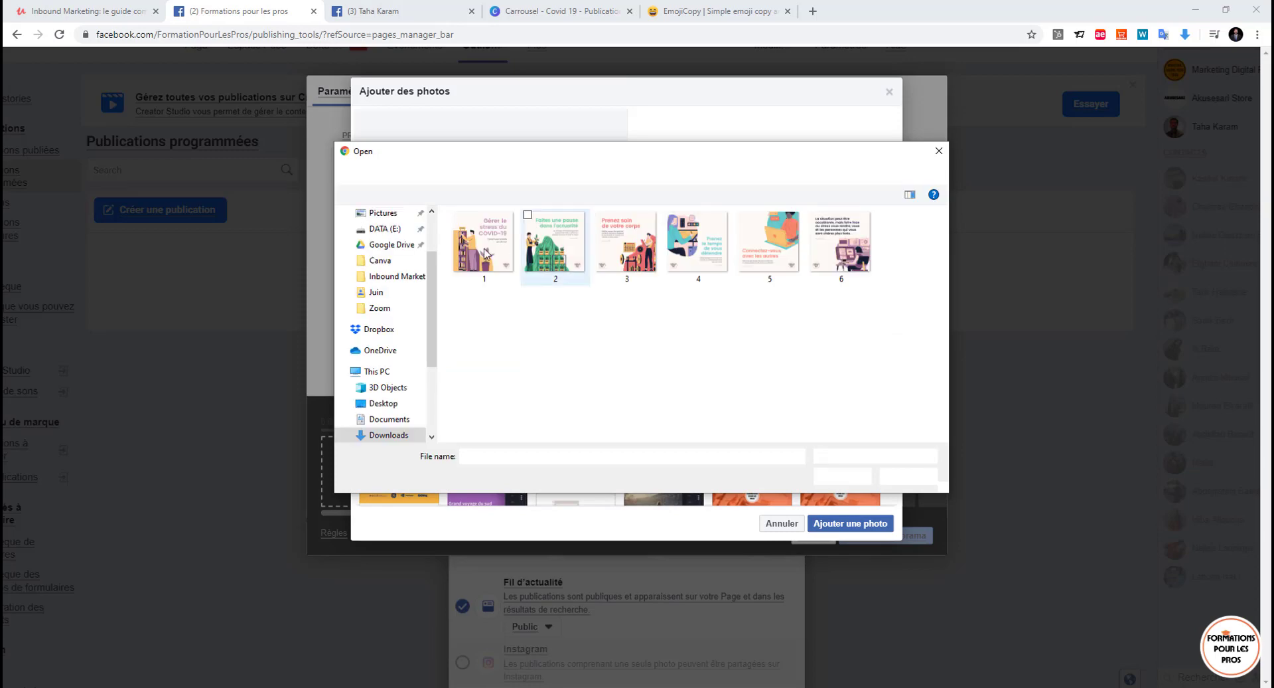
{"action": "left_click", "coordinate": [457, 258]}
{"action": "key", "text": "ctrl+a"}
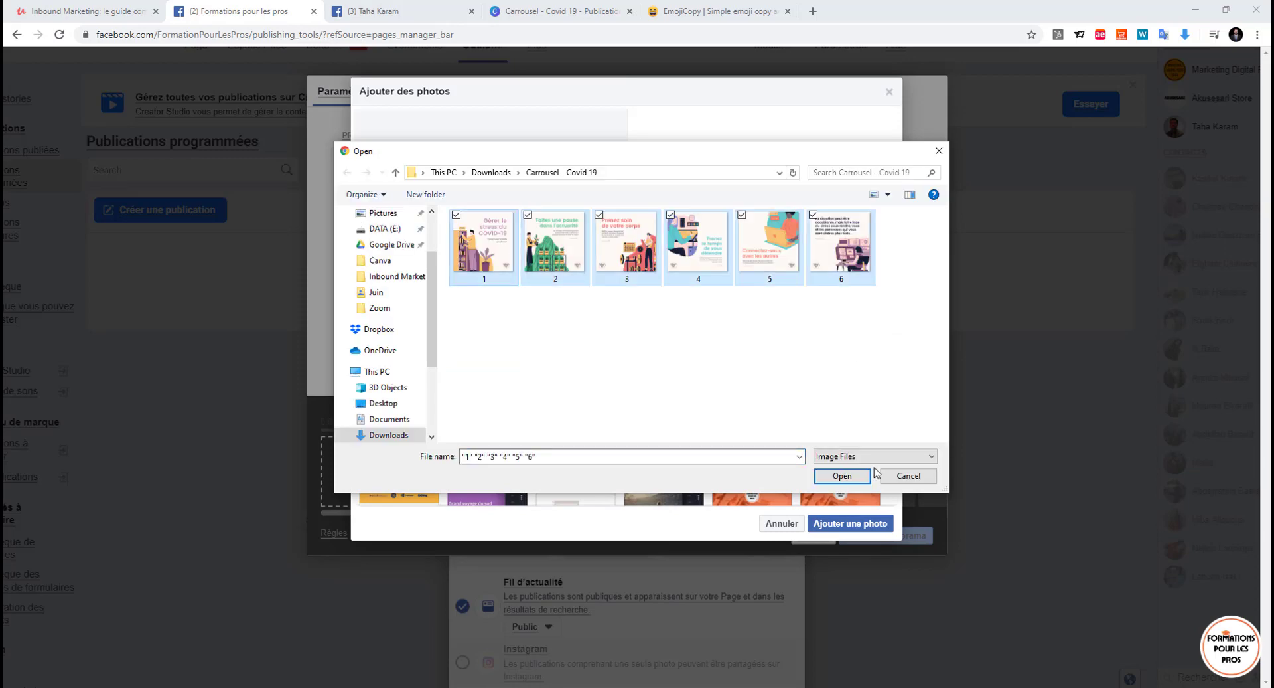
{"action": "left_click", "coordinate": [842, 477]}
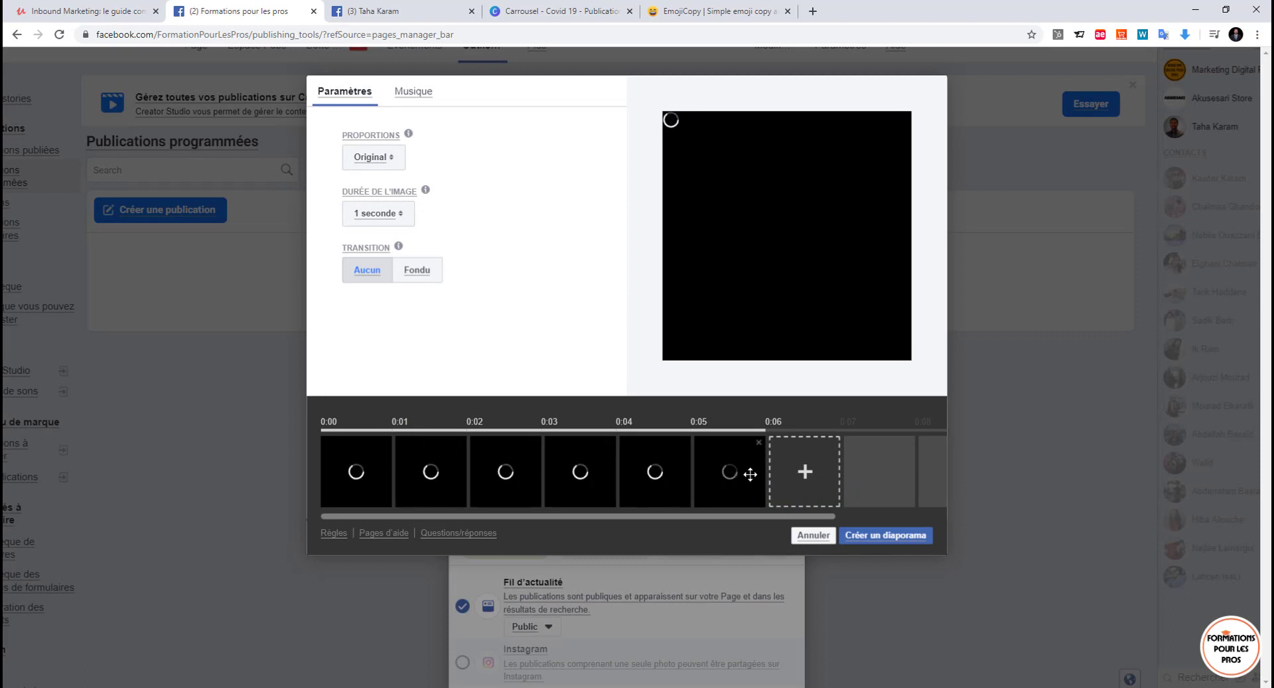
Set the slideshow's image duration to 3 seconds
{"action": "left_click", "coordinate": [385, 217]}
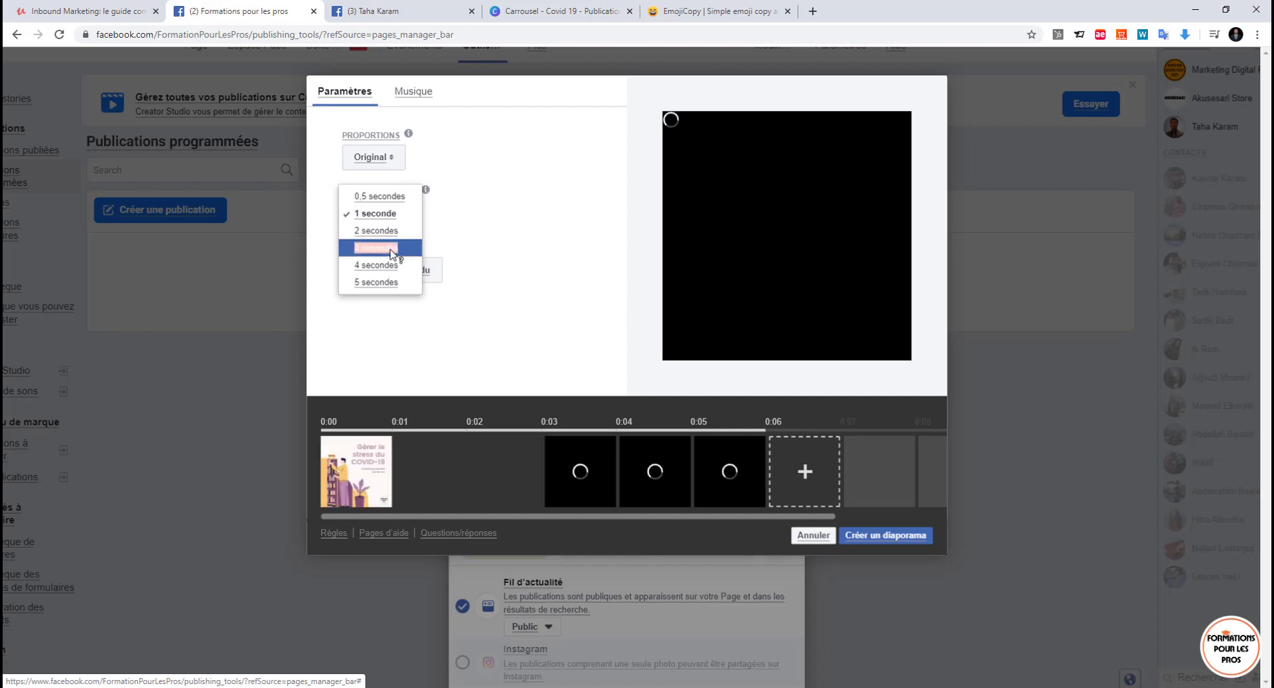
{"action": "left_click", "coordinate": [391, 250]}
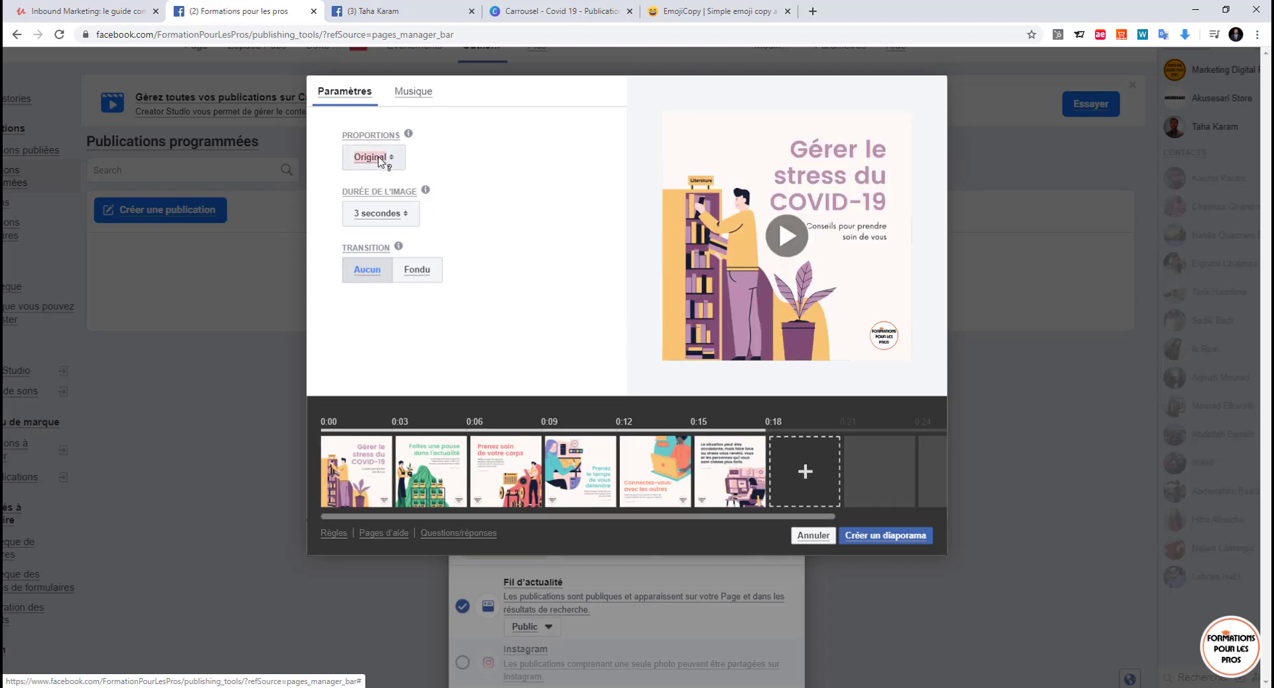
Choose the Wonder track from the music library as the slideshow's soundtrack and create the slideshow
{"action": "left_click", "coordinate": [420, 97]}
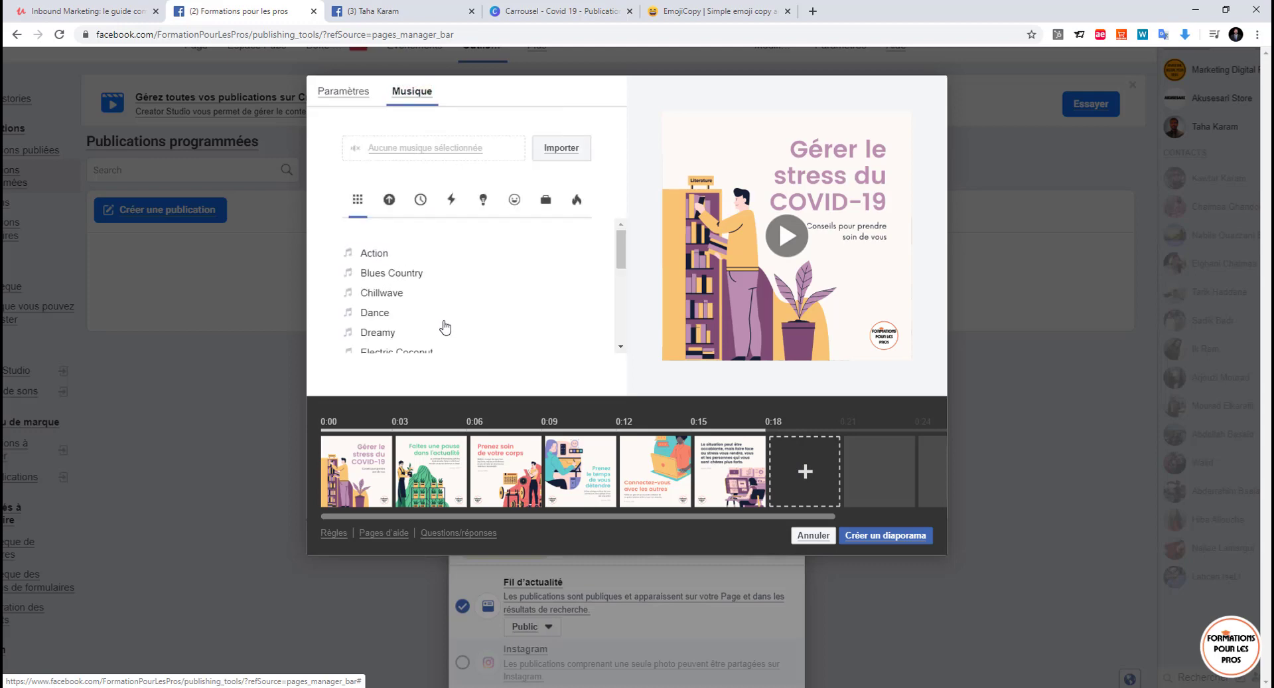
{"action": "scroll", "coordinate": [445, 327], "scroll_direction": "down", "scroll_amount": 2}
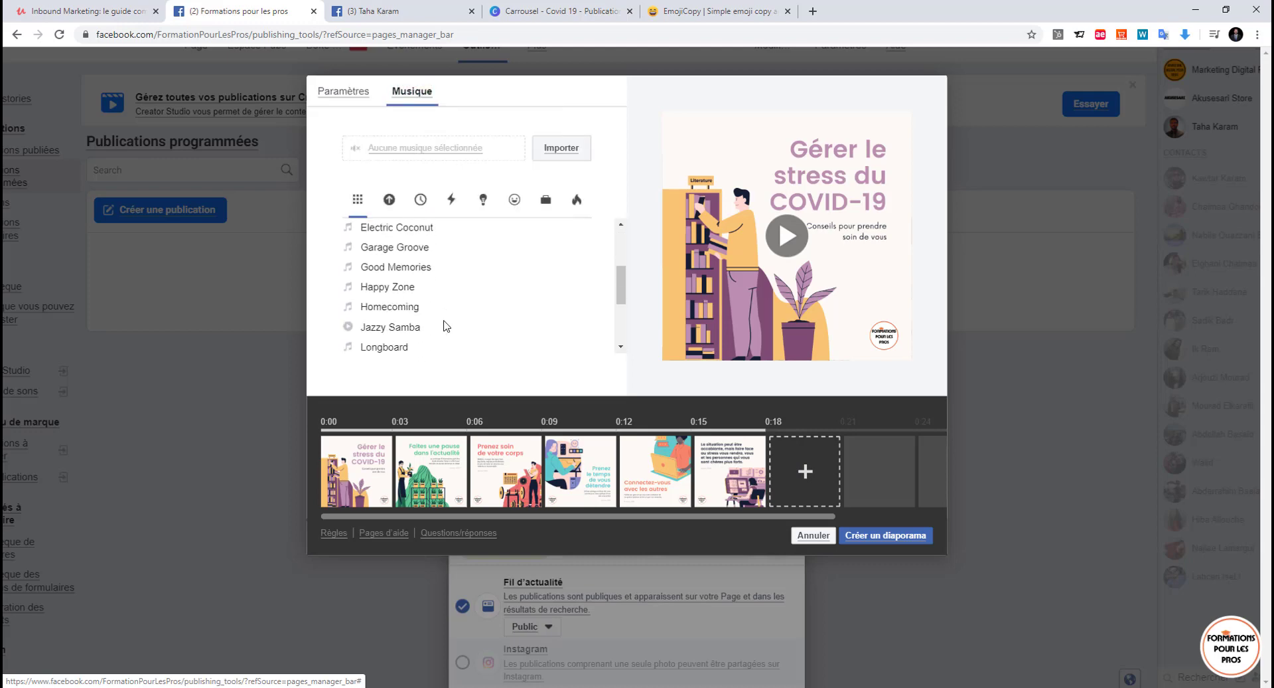
{"action": "scroll", "coordinate": [444, 327], "scroll_direction": "down", "scroll_amount": 2}
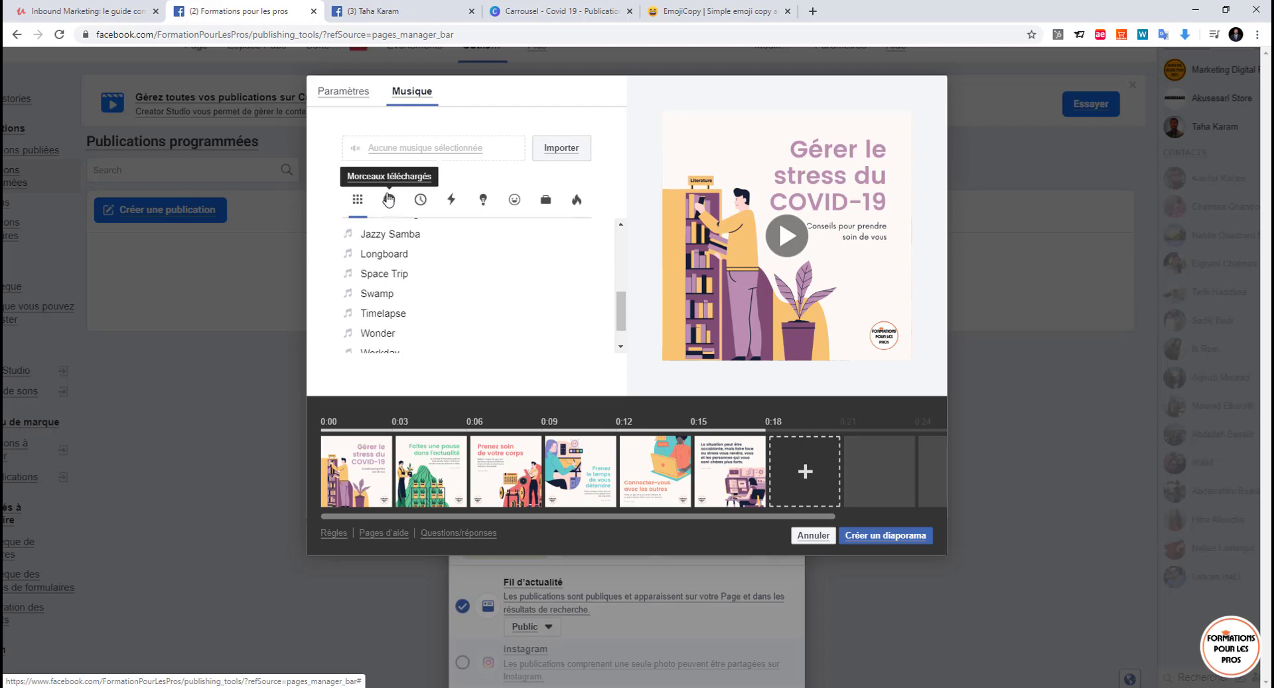
{"action": "left_click", "coordinate": [562, 148]}
{"action": "scroll", "coordinate": [431, 312], "scroll_direction": "down", "scroll_amount": 1}
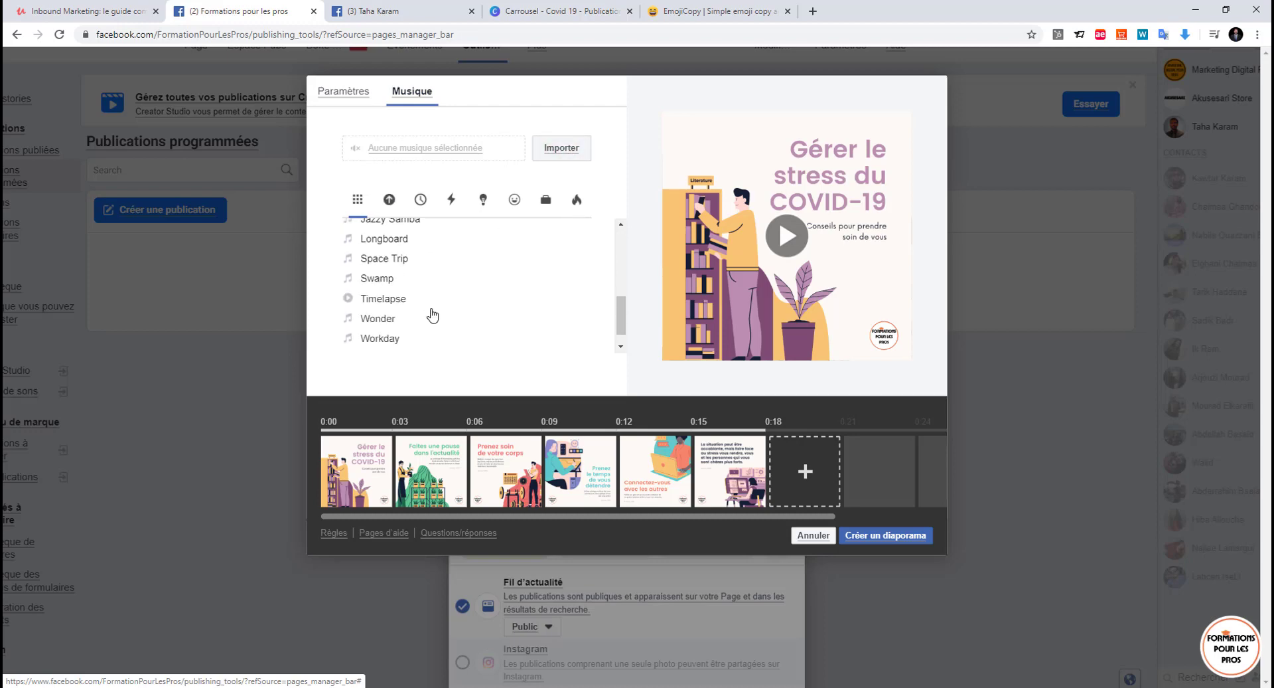
{"action": "left_click", "coordinate": [354, 299]}
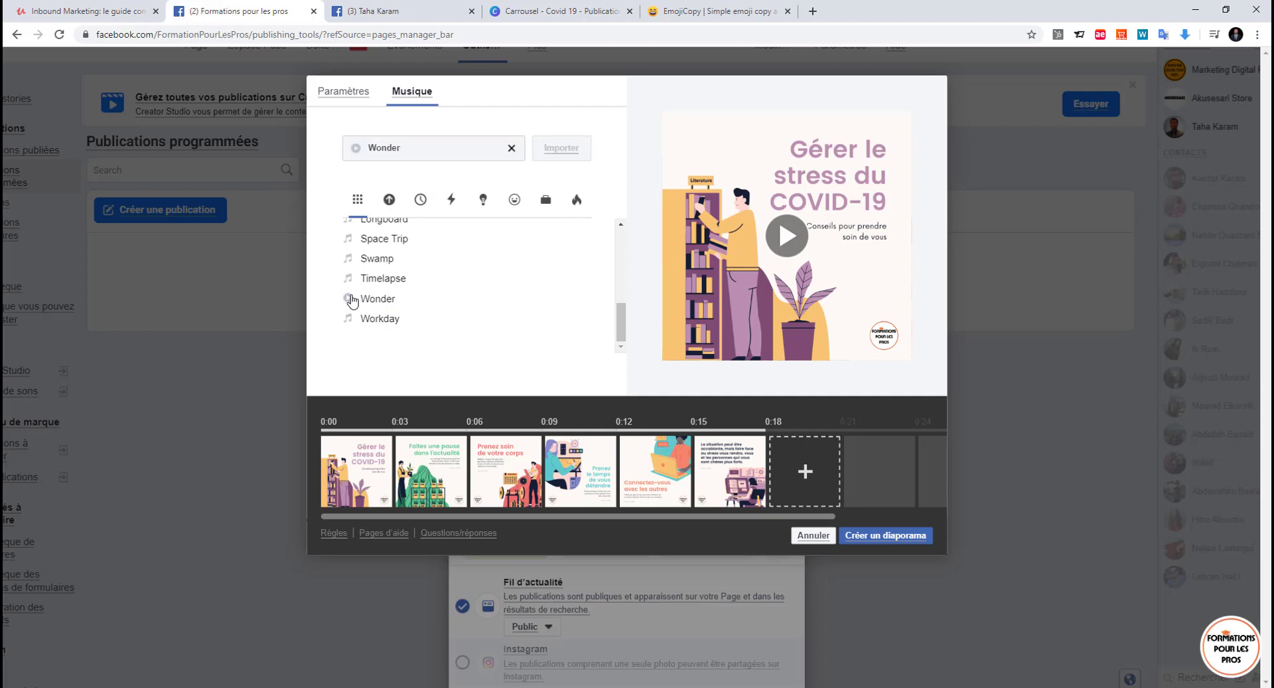
{"action": "left_click", "coordinate": [348, 302]}
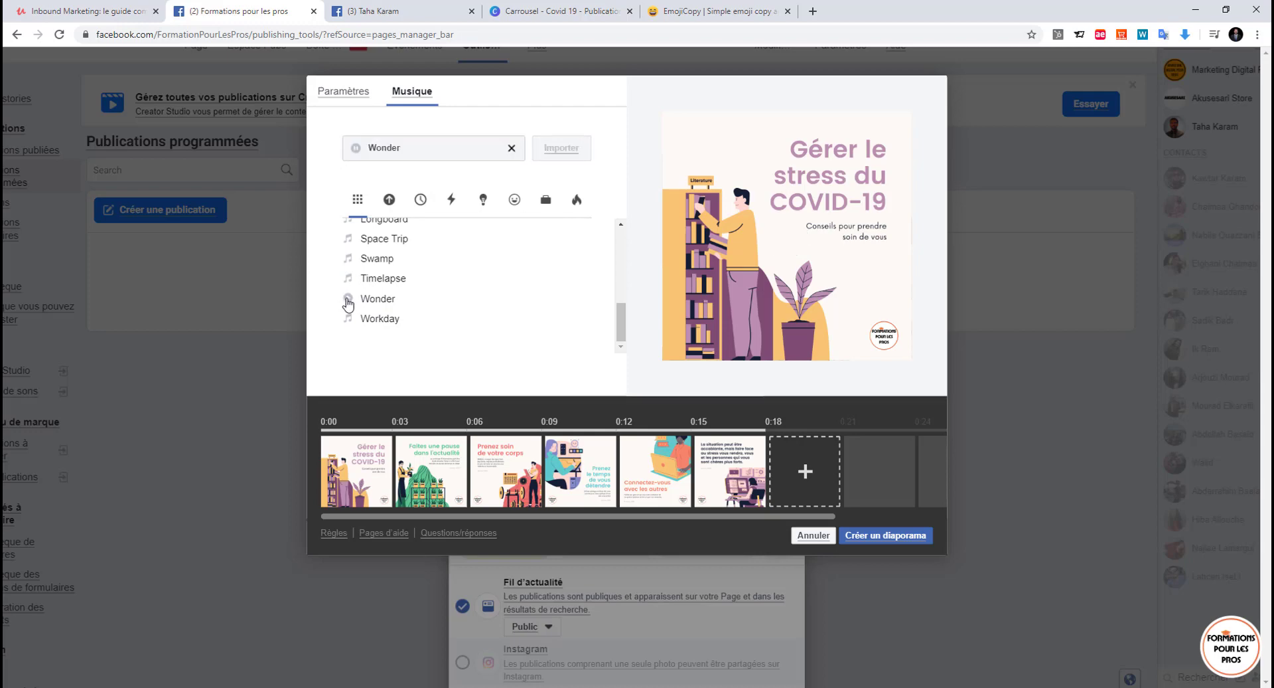
{"action": "left_click", "coordinate": [874, 540]}
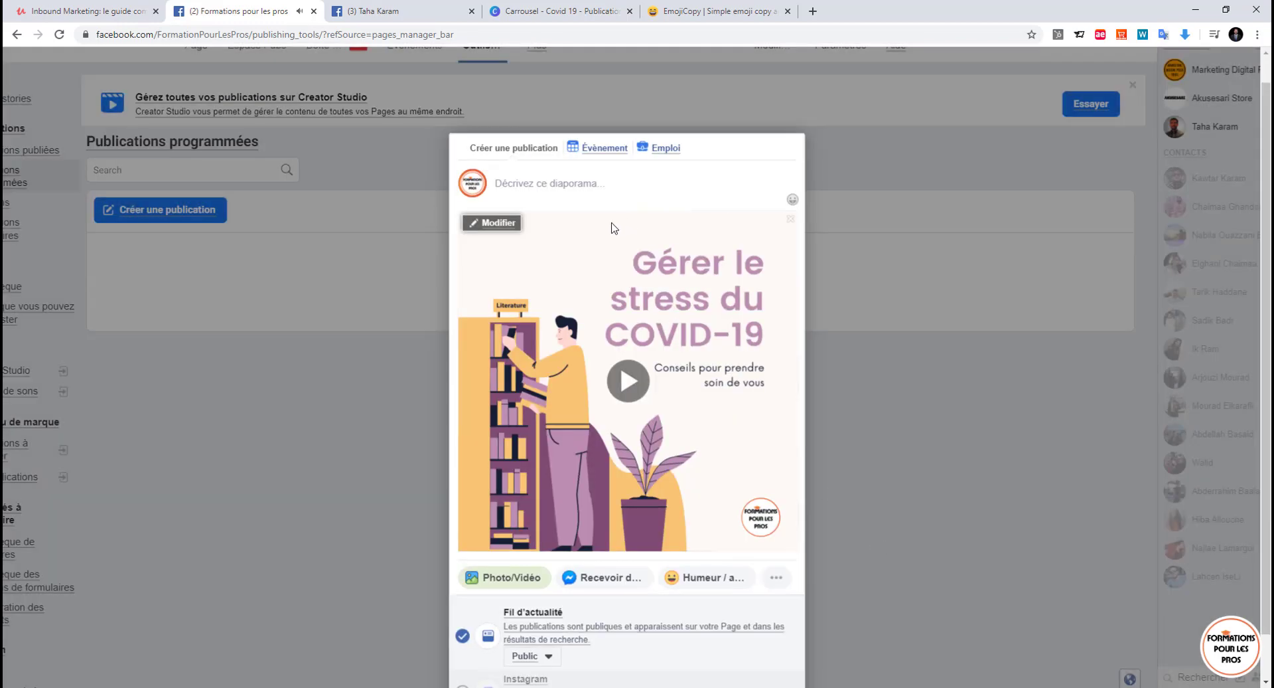
{"action": "left_click", "coordinate": [578, 181]}
{"action": "scroll", "coordinate": [577, 182], "scroll_direction": "down", "scroll_amount": 2}
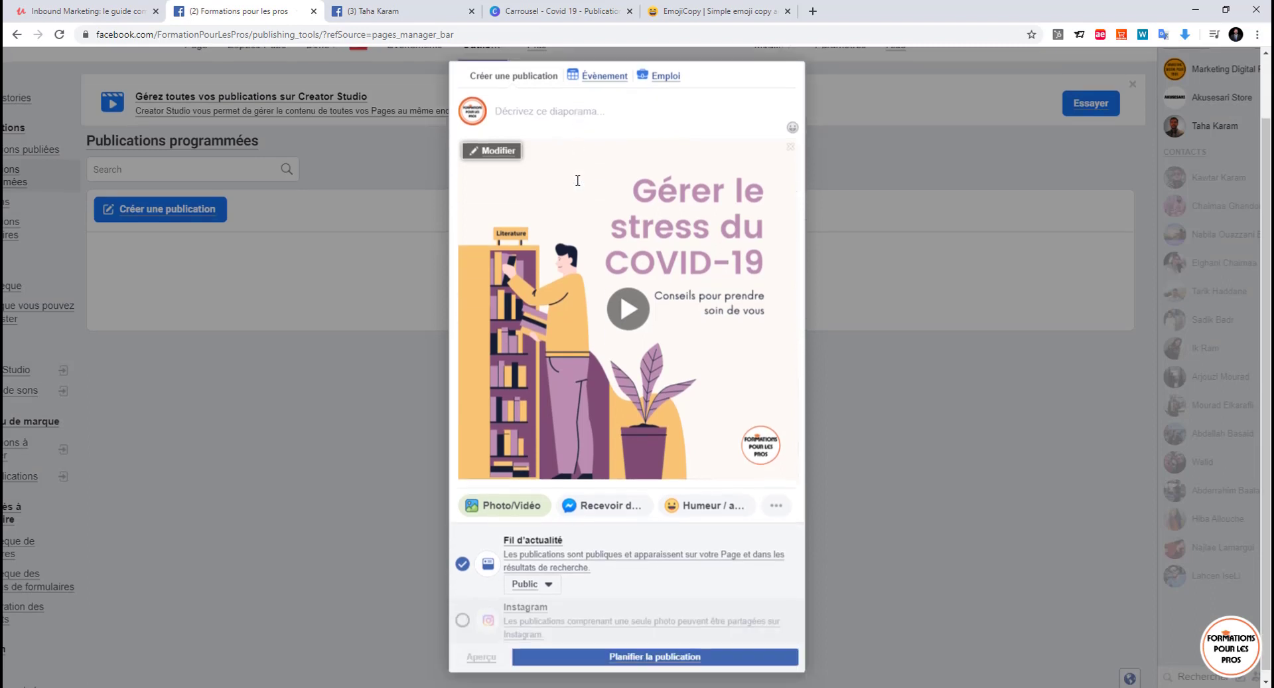
{"action": "scroll", "coordinate": [578, 182], "scroll_direction": "left", "scroll_amount": 1}
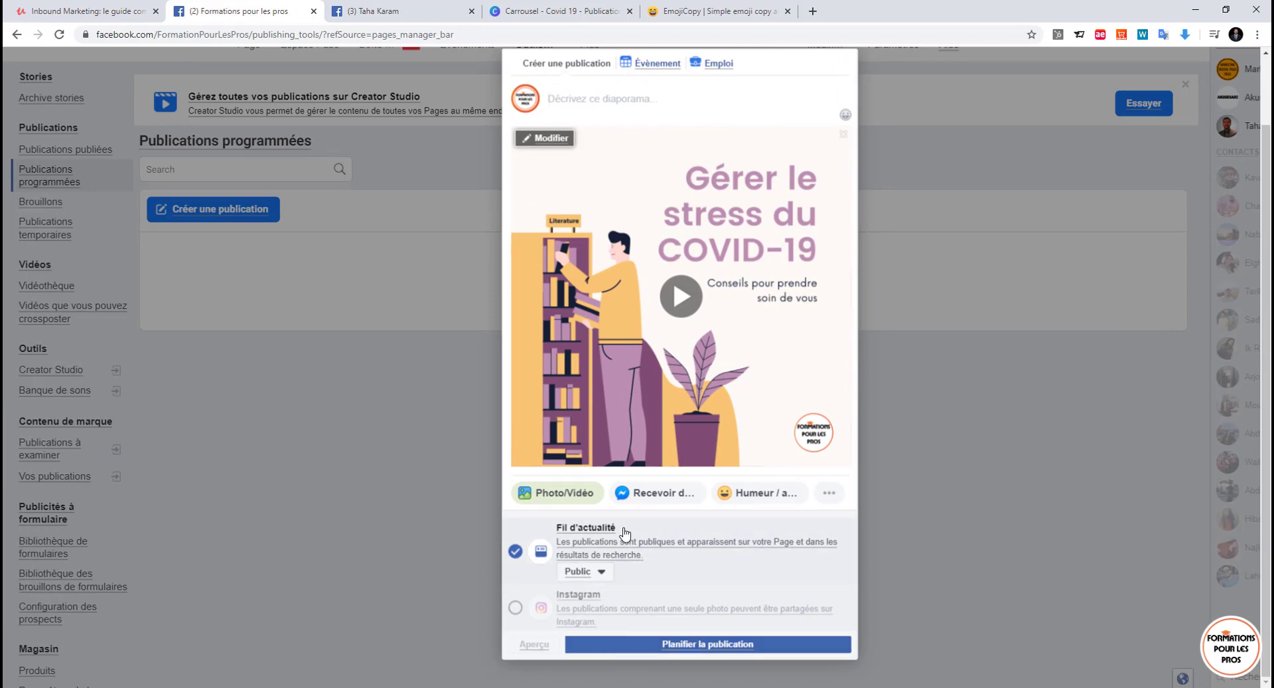
{"action": "scroll", "coordinate": [624, 532], "scroll_direction": "up", "scroll_amount": 1}
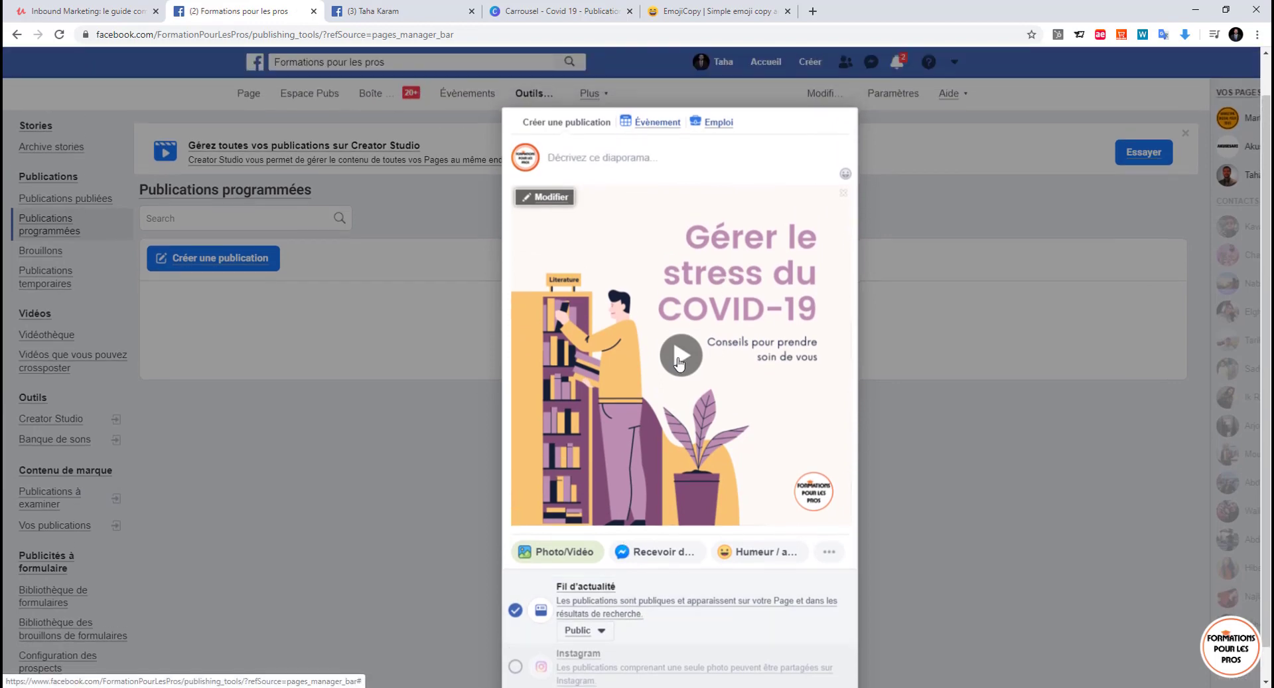